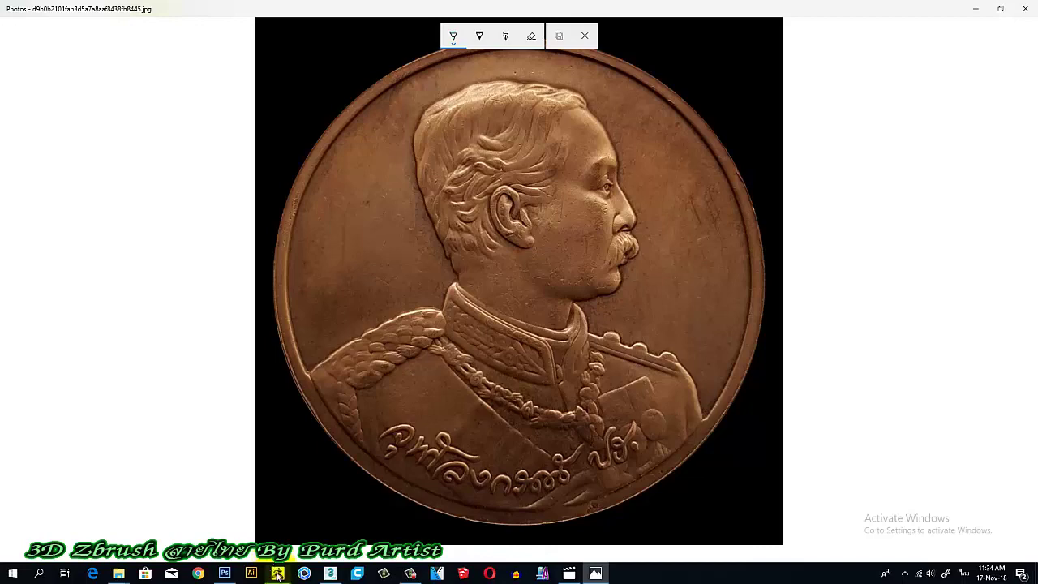
# Step: Switch to ZBrush and select the Cylinder3D primitive as the active tool
pyautogui.click(277, 573)
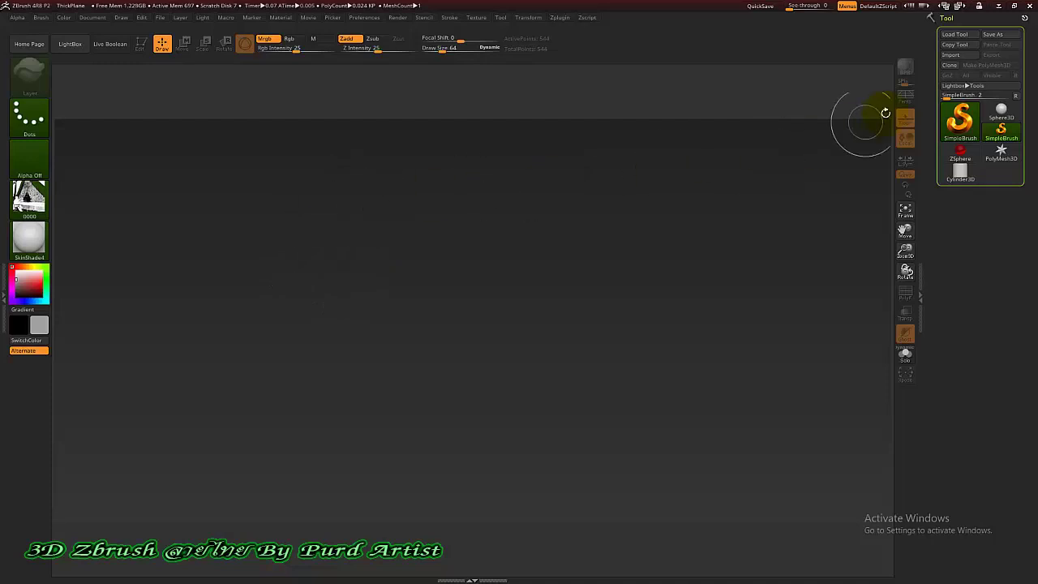
pyautogui.click(959, 120)
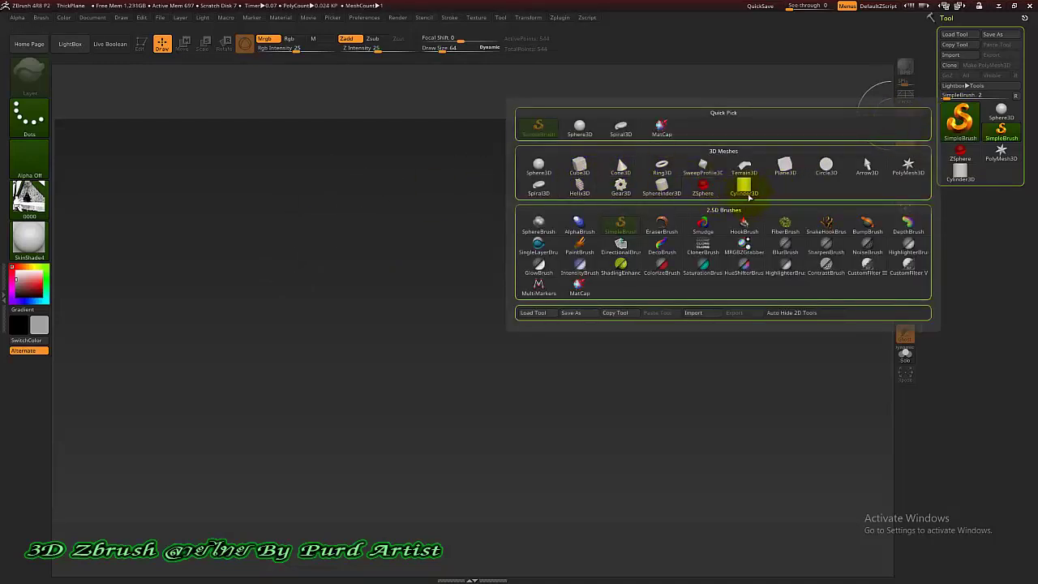
pyautogui.moveTo(748, 194)
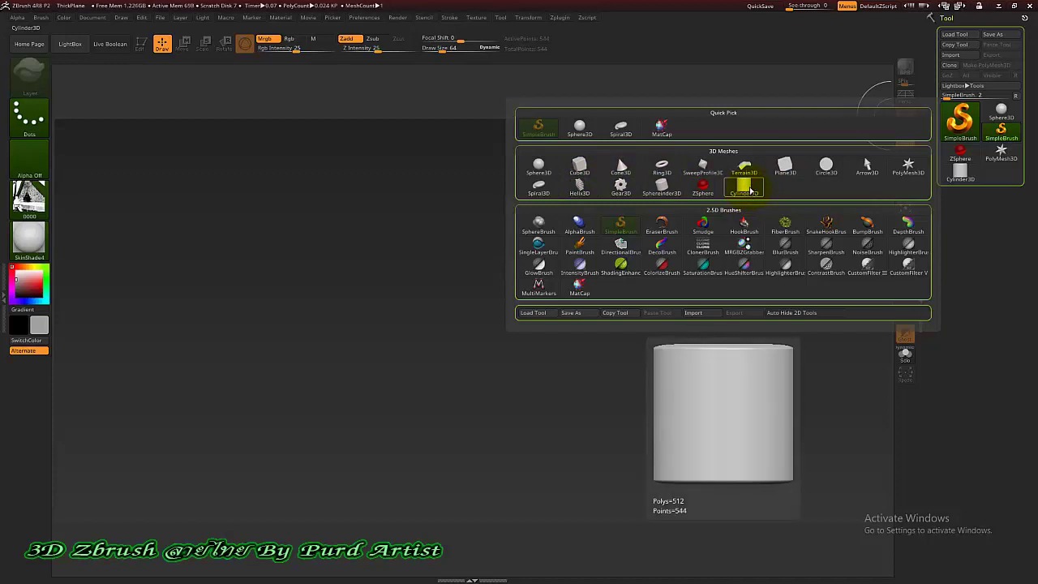
pyautogui.click(747, 190)
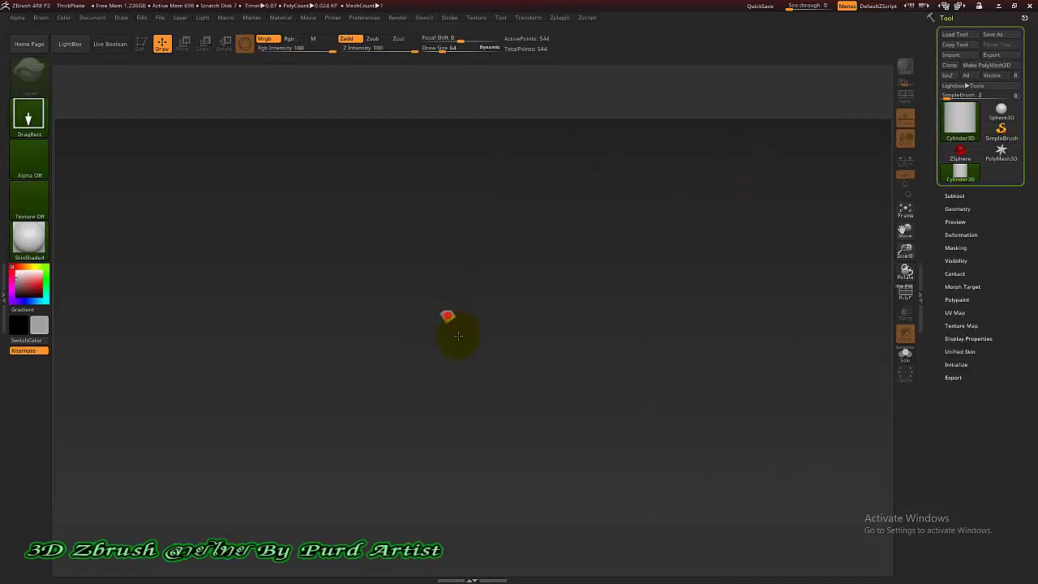
# Step: Draw the cylinder on the canvas, put it in Edit mode and convert it to a PolyMesh3D
pyautogui.moveTo(458, 335); pyautogui.dragTo(440, 387)
pyautogui.click(141, 44)
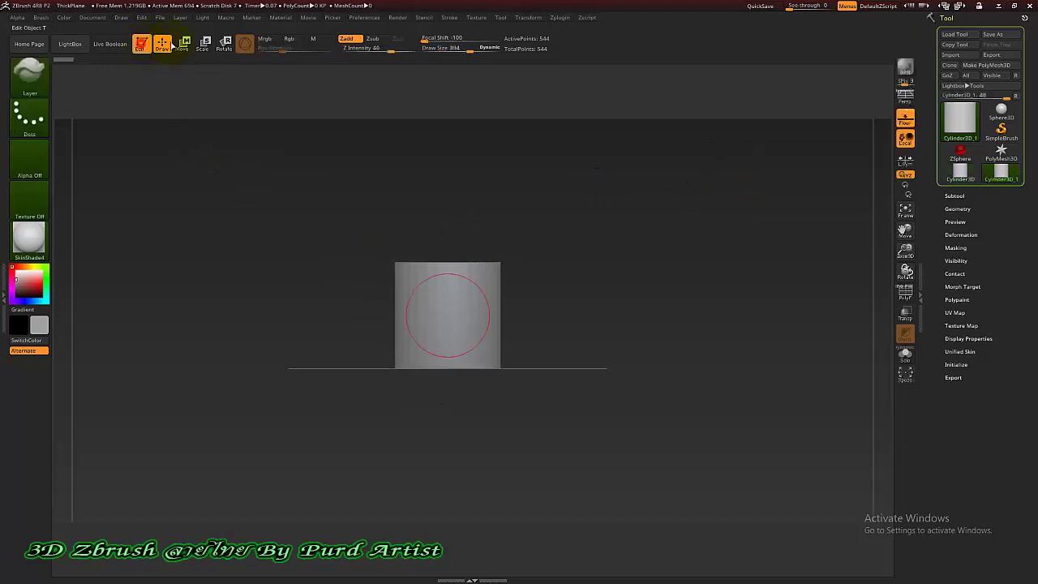
pyautogui.click(993, 64)
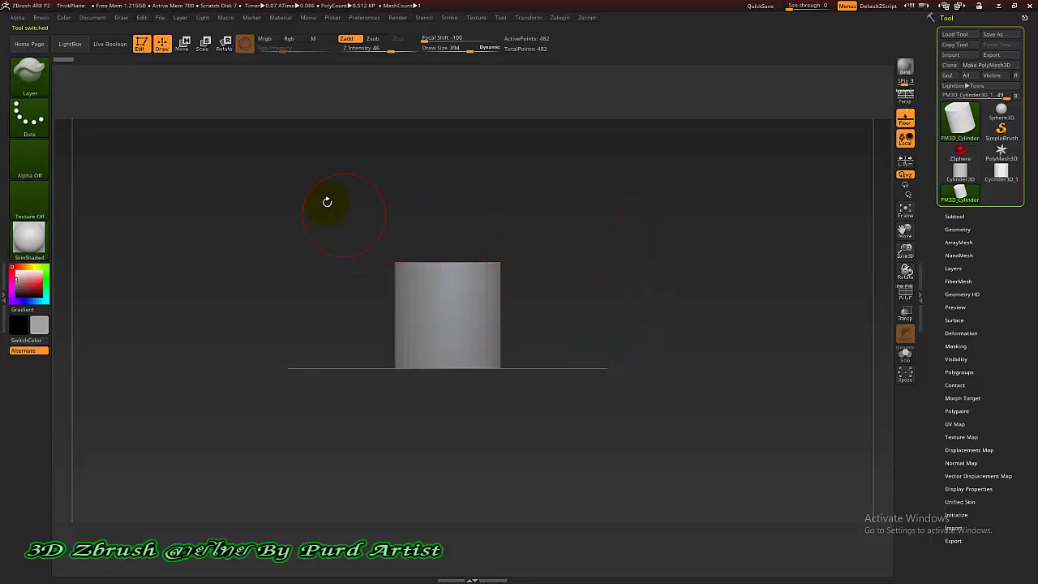
# Step: Rotate the cylinder about its X axis so its flat circular end faces the front view, and return to Draw mode
pyautogui.click(184, 43)
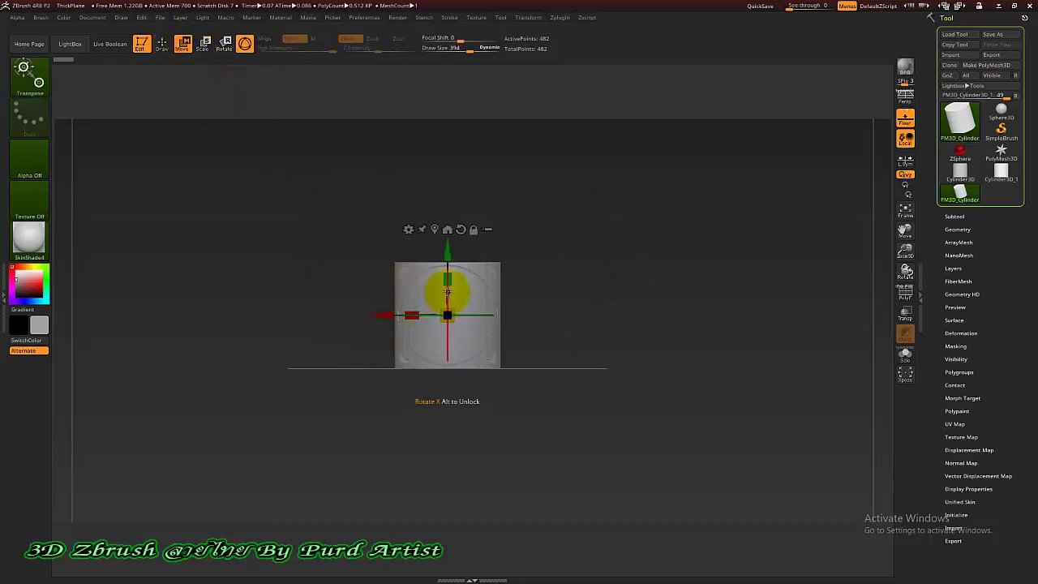
pyautogui.moveTo(447, 287); pyautogui.dragTo(432, 371)
pyautogui.scroll(3, 486, 288)
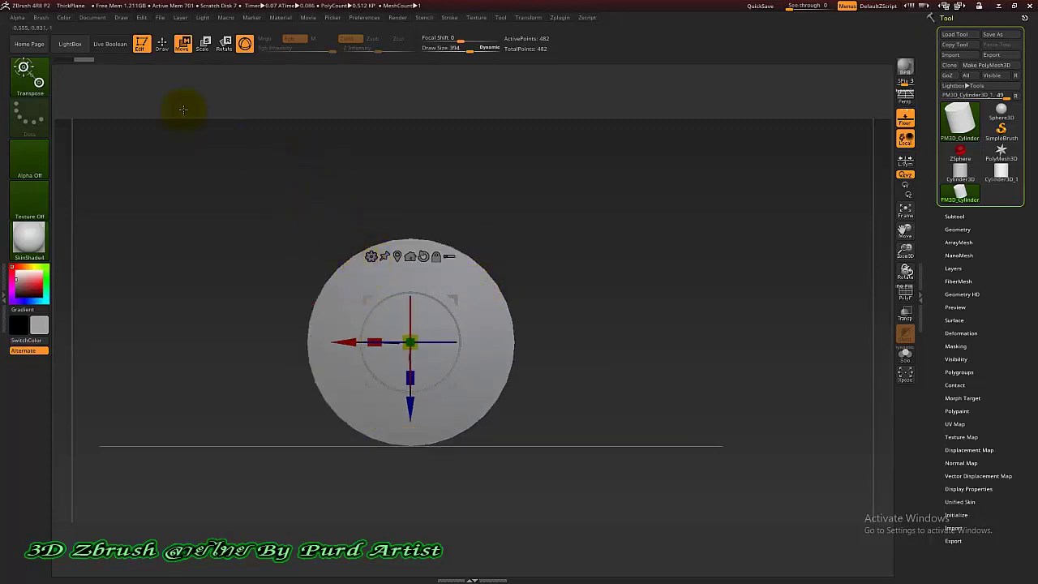
pyautogui.click(163, 45)
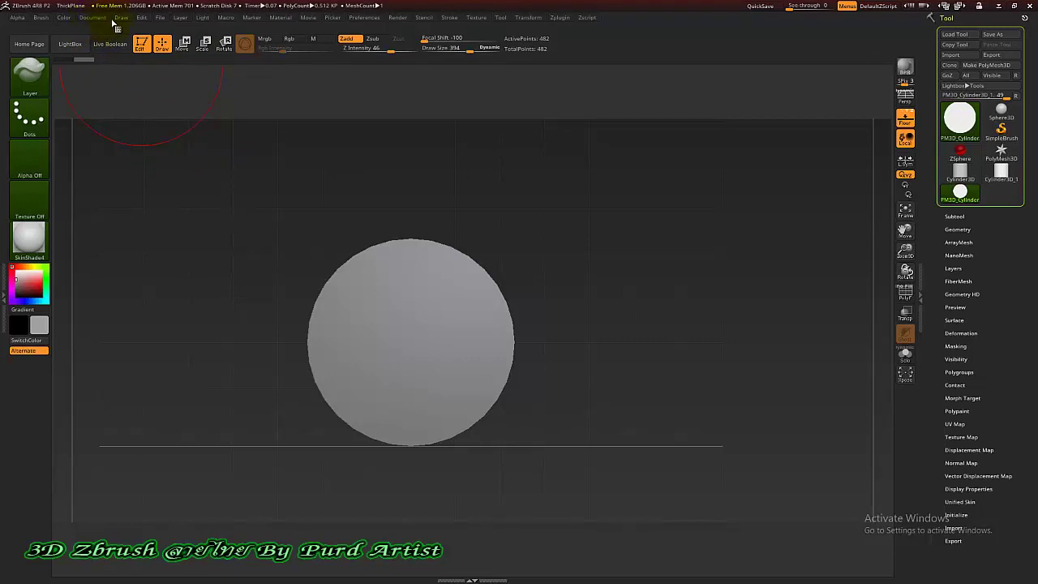
# Step: Import the bronze medal photo as the Map1 reference image of the Front-Back grid
pyautogui.click(120, 17)
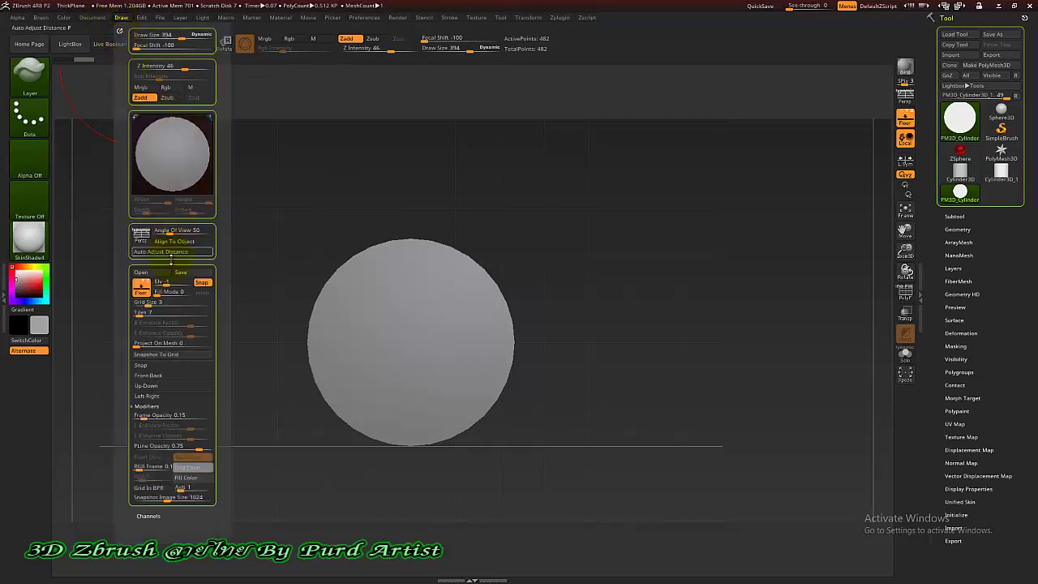
pyautogui.click(148, 375)
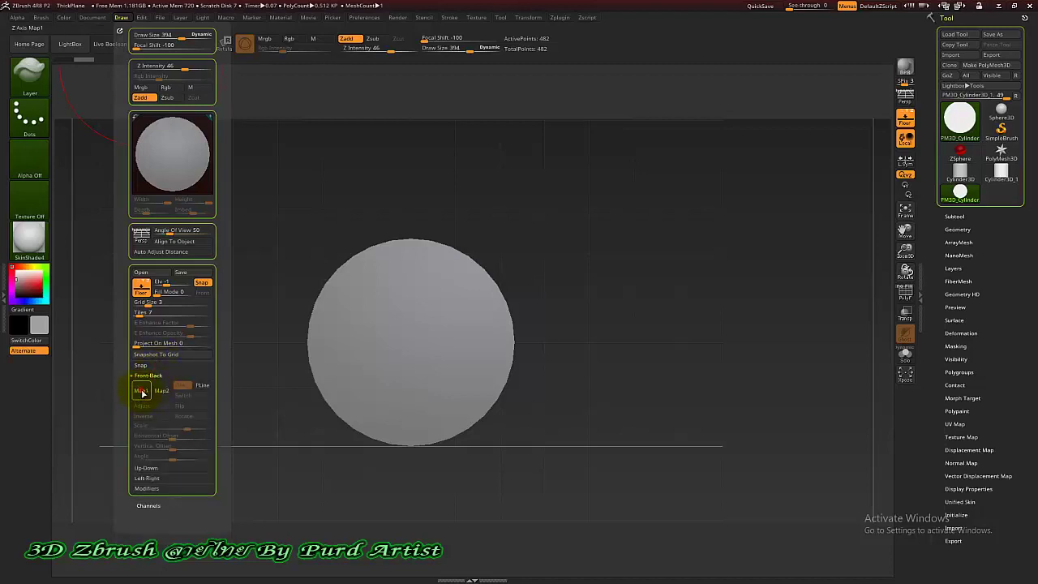
pyautogui.click(142, 392)
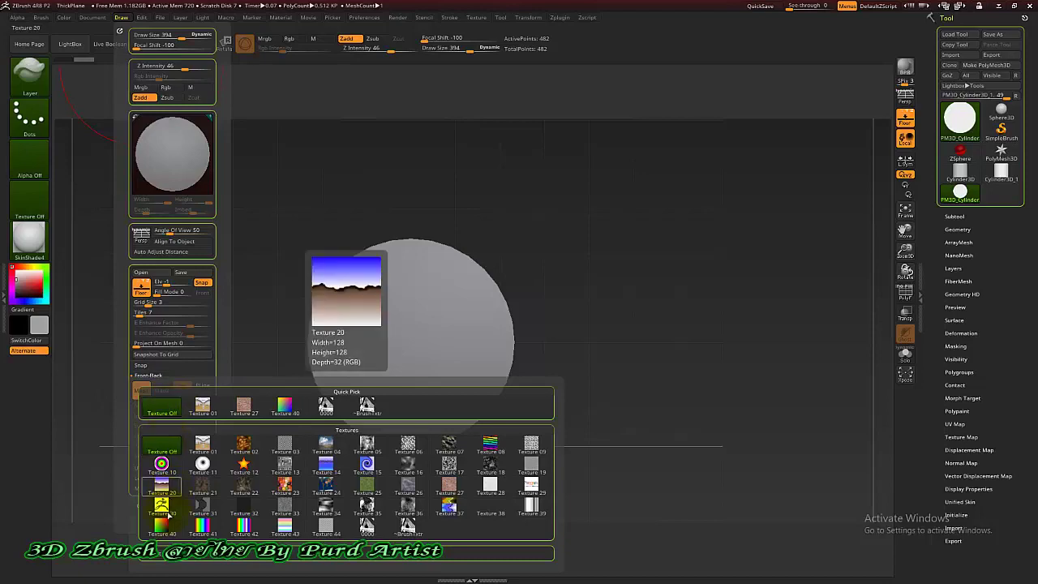
pyautogui.click(161, 553)
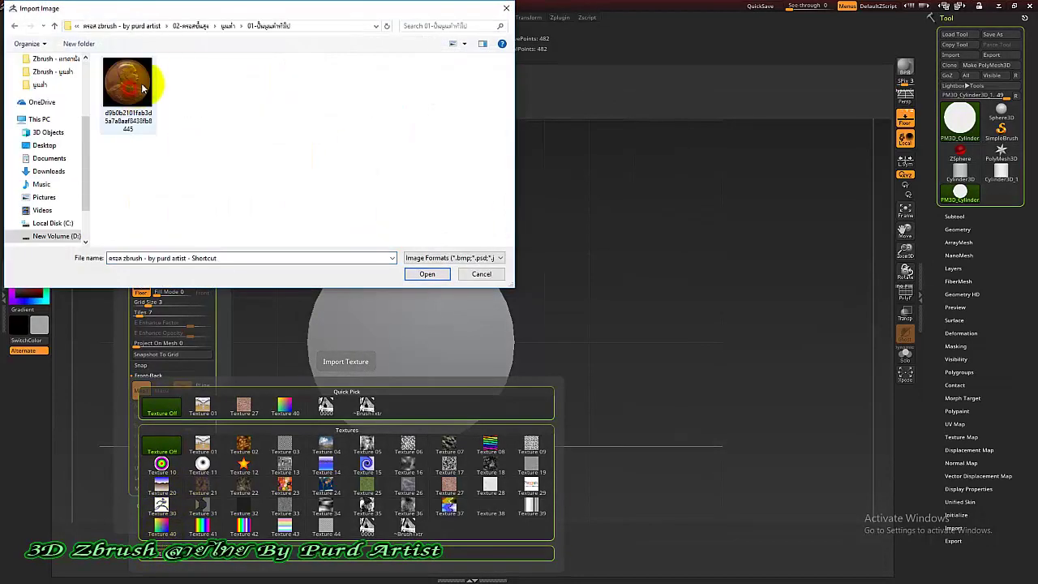
pyautogui.click(127, 89)
pyautogui.click(425, 271)
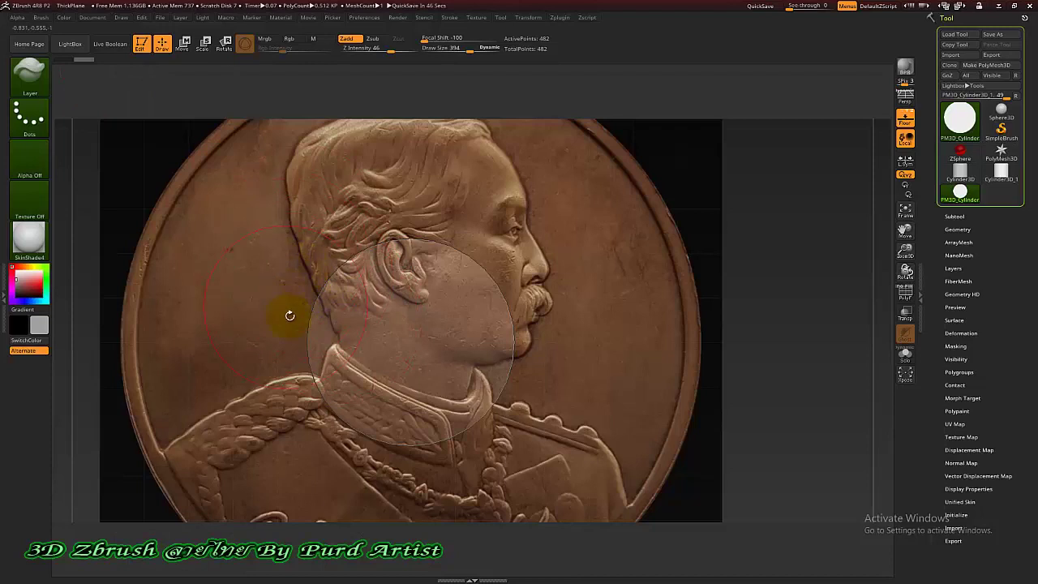
# Step: Scale down the Front-Back reference image until the medal's outline matches the cylinder's circular end
pyautogui.click(120, 18)
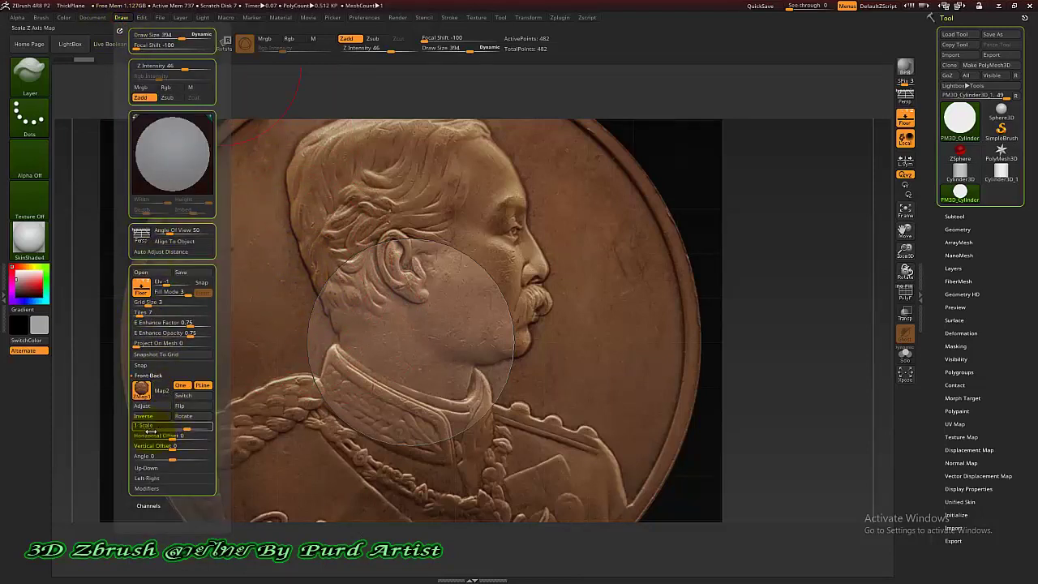
pyautogui.moveTo(182, 427); pyautogui.dragTo(166, 427)
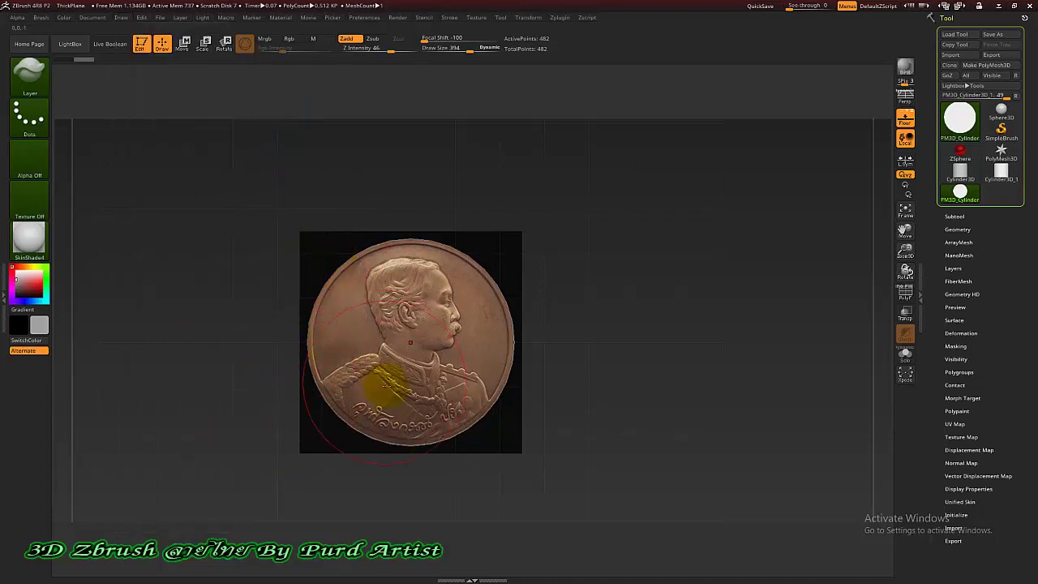
pyautogui.keyDown('ctrl'); pyautogui.moveTo(405, 387); pyautogui.dragTo(241, 250, button='right'); pyautogui.keyUp('ctrl')
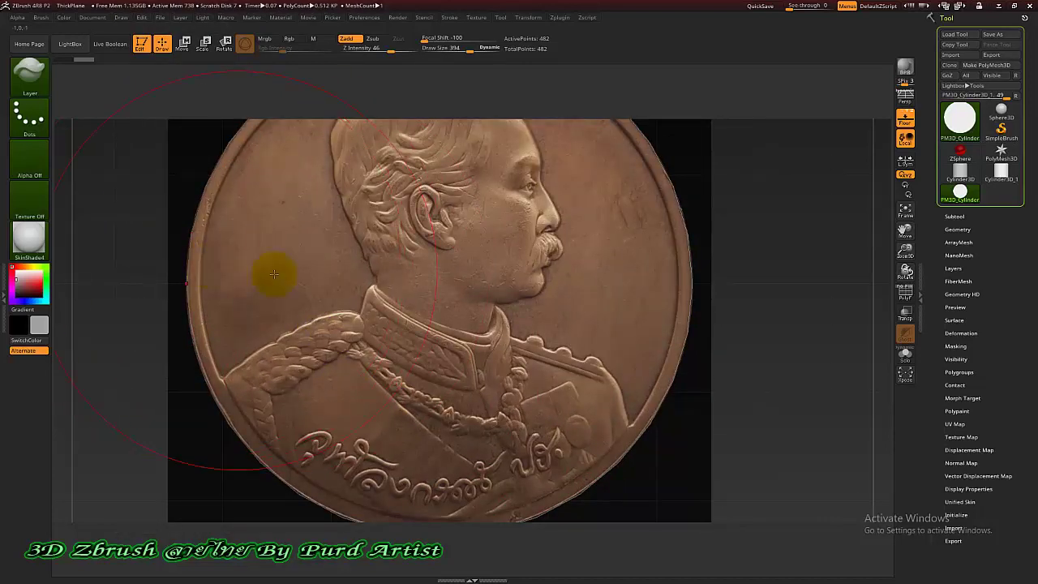
pyautogui.keyDown('ctrl'); pyautogui.moveTo(370, 326); pyautogui.dragTo(278, 297, button='right'); pyautogui.keyUp('ctrl')
# Step: Divide the cylinder's geometry five times to reach subdivision level 6
pyautogui.moveTo(174, 269); pyautogui.dragTo(204, 265, button='right')
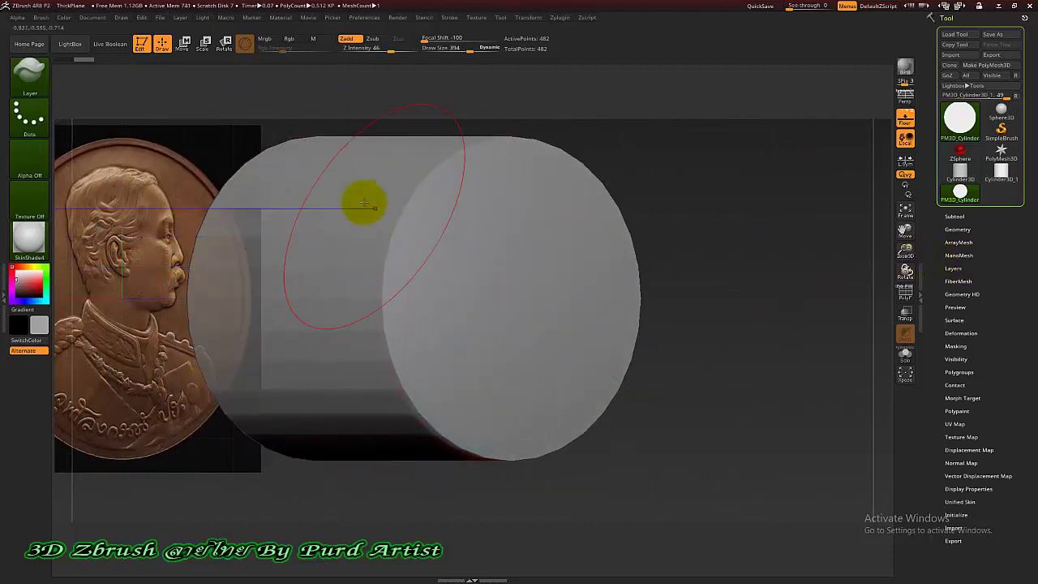
pyautogui.click(955, 217)
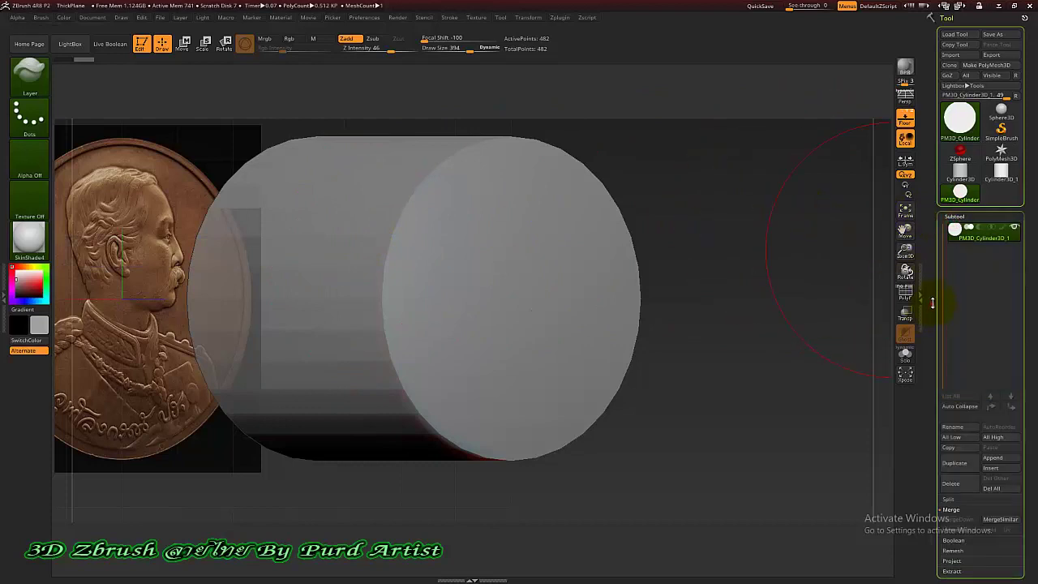
pyautogui.scroll(-10, 933, 211)
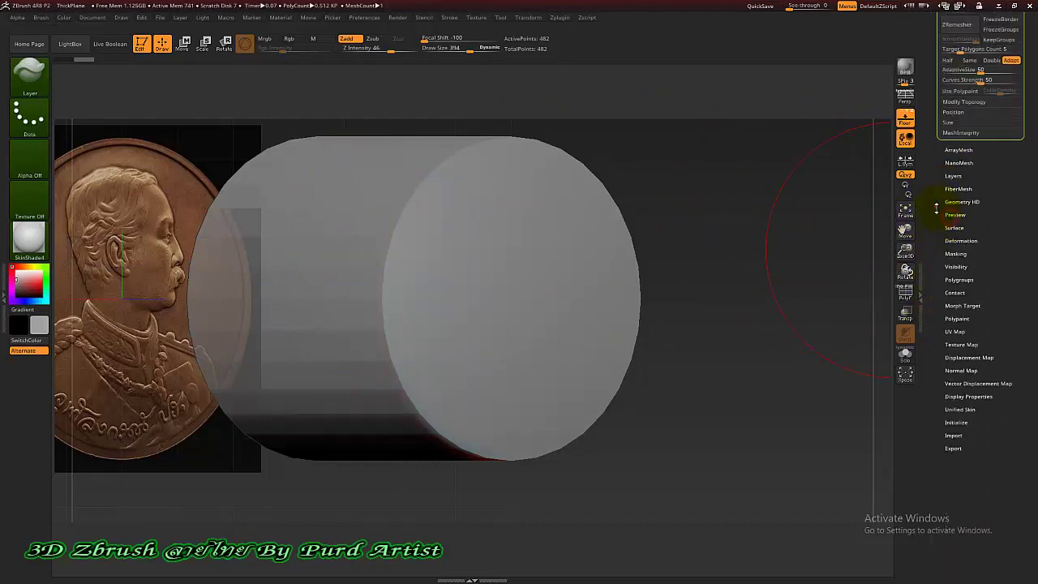
pyautogui.scroll(5, 936, 209)
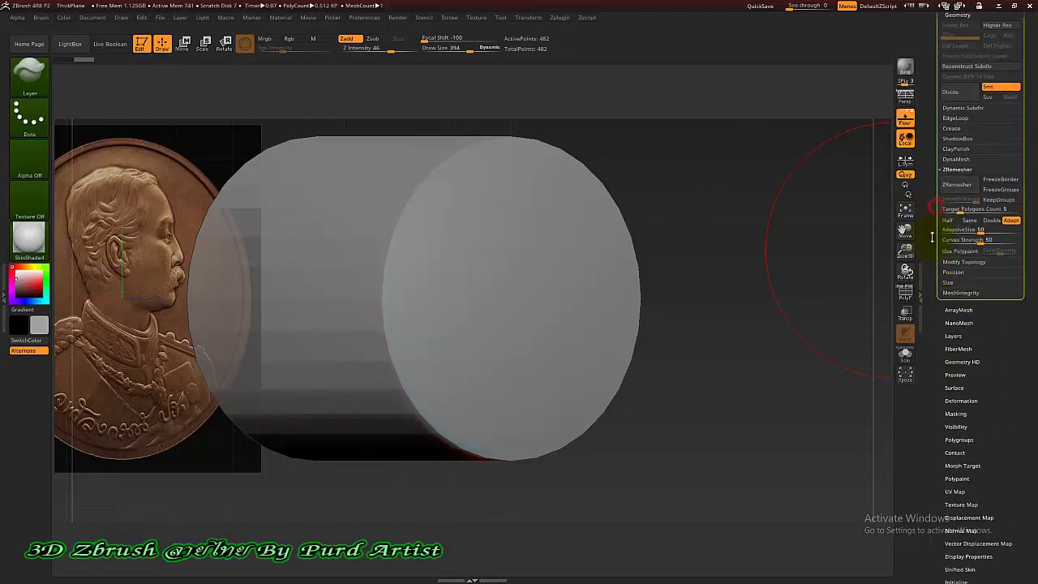
pyautogui.click(950, 92)
pyautogui.click(950, 91)
pyautogui.click(949, 92)
pyautogui.click(950, 92)
pyautogui.click(949, 91)
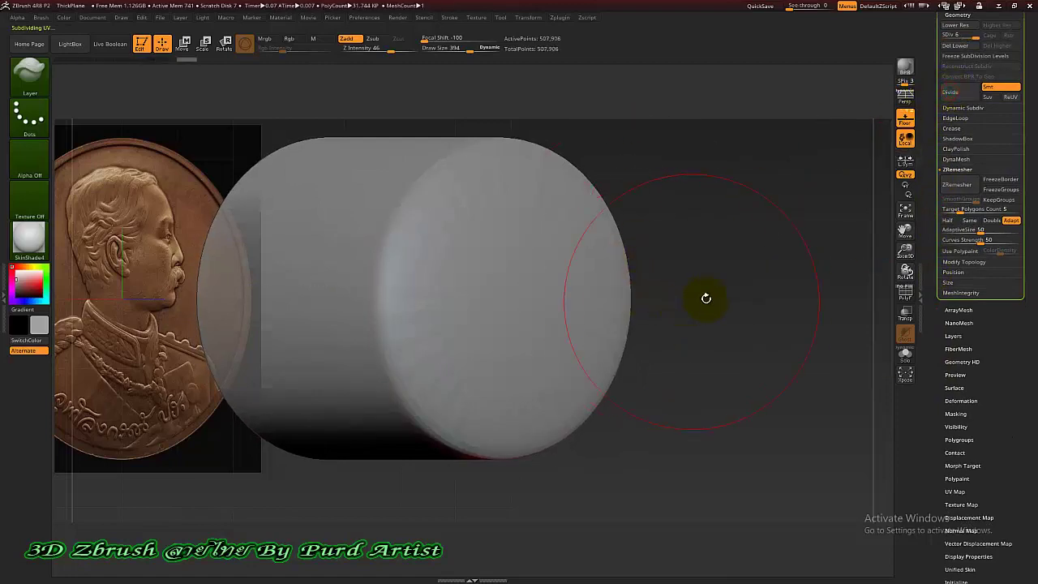
# Step: Clip both rounded ends of the cylinder flat in side view with the ClipRect brush, and check it against the medal from the front
pyautogui.moveTo(705, 296)
pyautogui.mouseDown()
pyautogui.moveTo(665, 296)
pyautogui.moveTo(702, 301)
pyautogui.mouseUp()
pyautogui.scroll(-2, 681, 309)
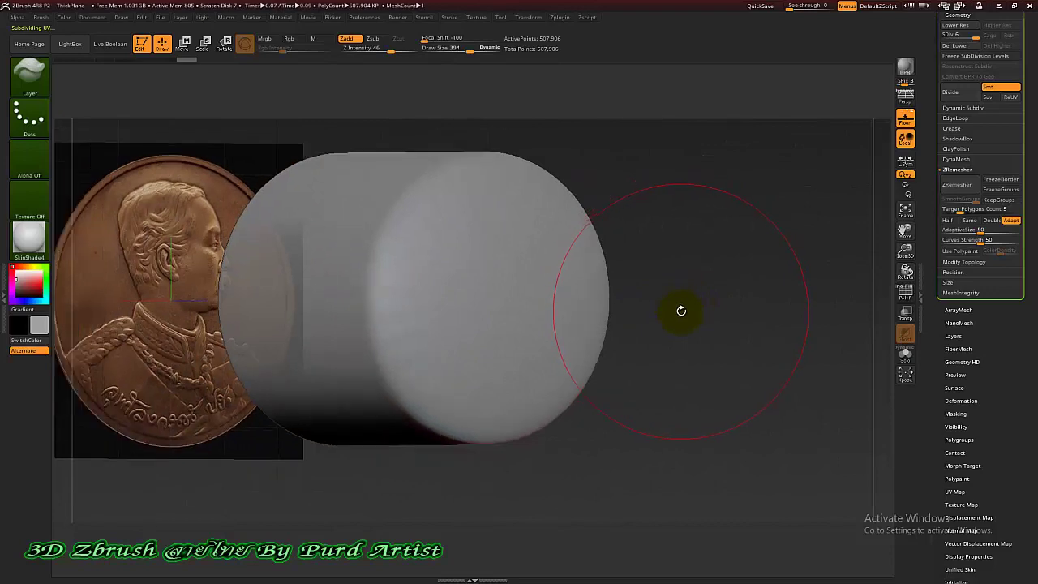
pyautogui.moveTo(644, 263); pyautogui.dragTo(689, 266)
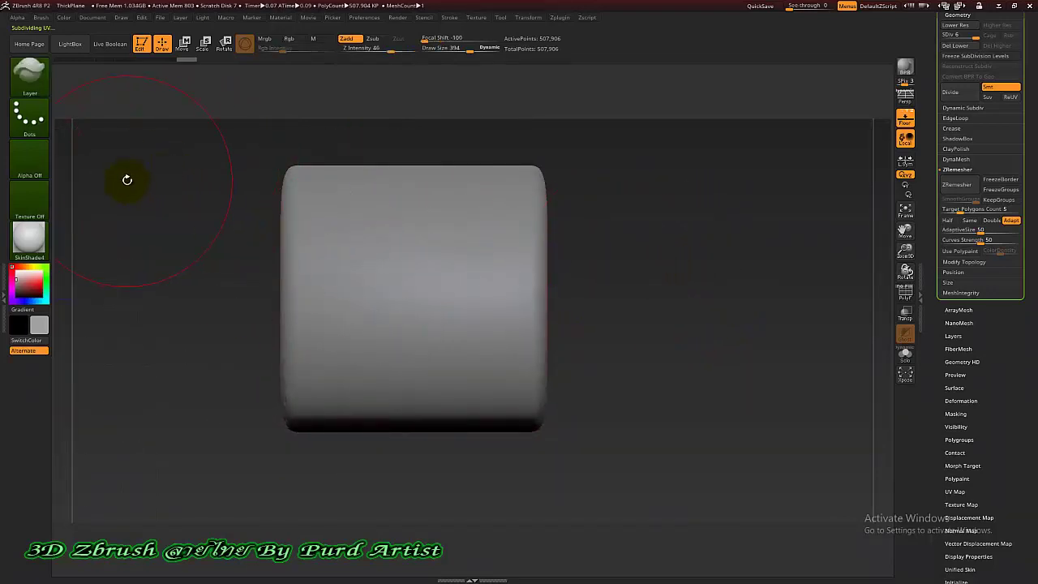
pyautogui.keyDown('ctrl'); pyautogui.keyDown('shift'); pyautogui.click(30, 75); pyautogui.keyUp('shift'); pyautogui.keyUp('ctrl')
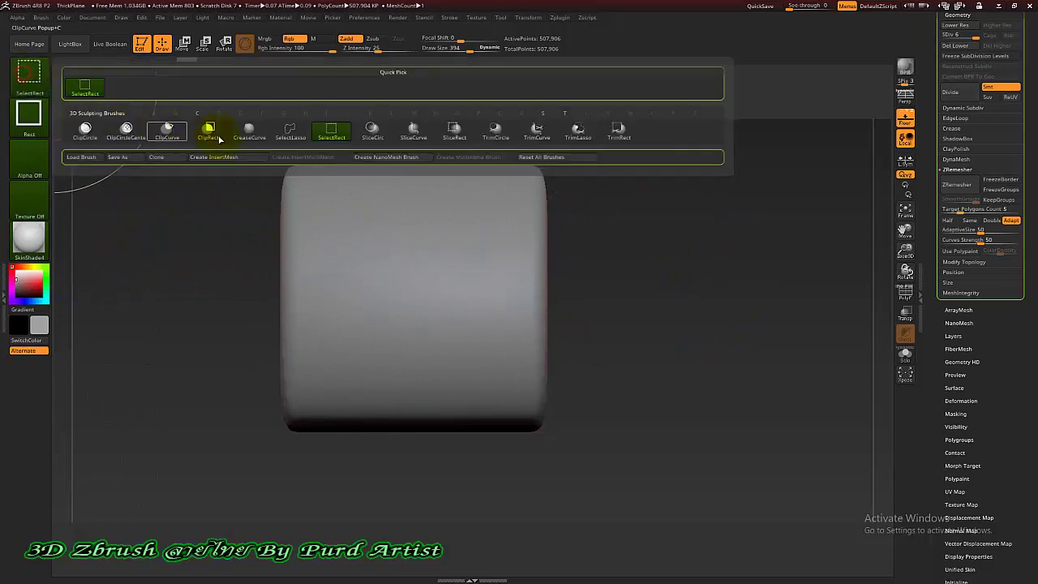
pyautogui.click(208, 132)
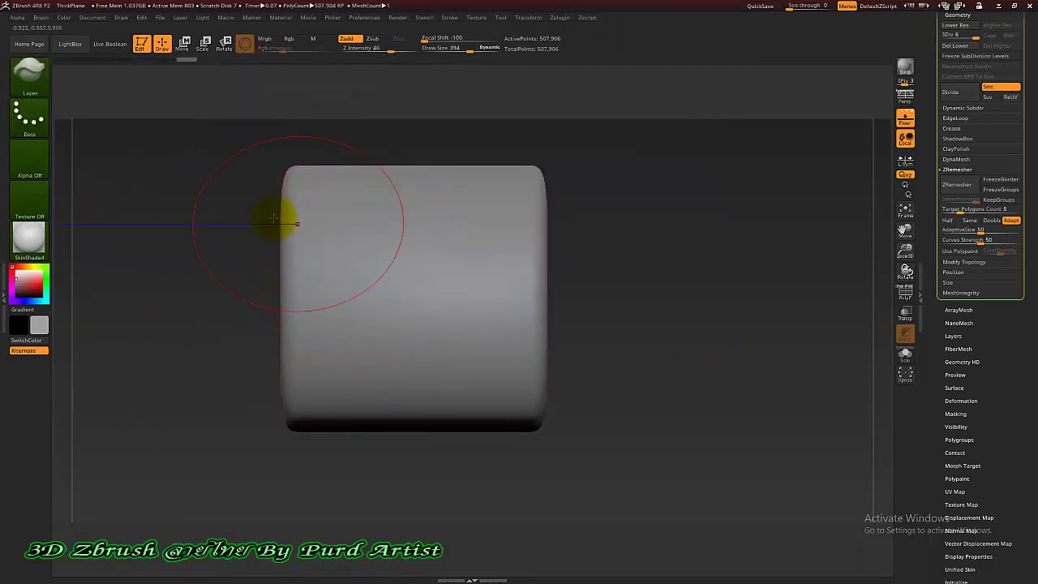
pyautogui.hotkey('ctrl', 'shift')
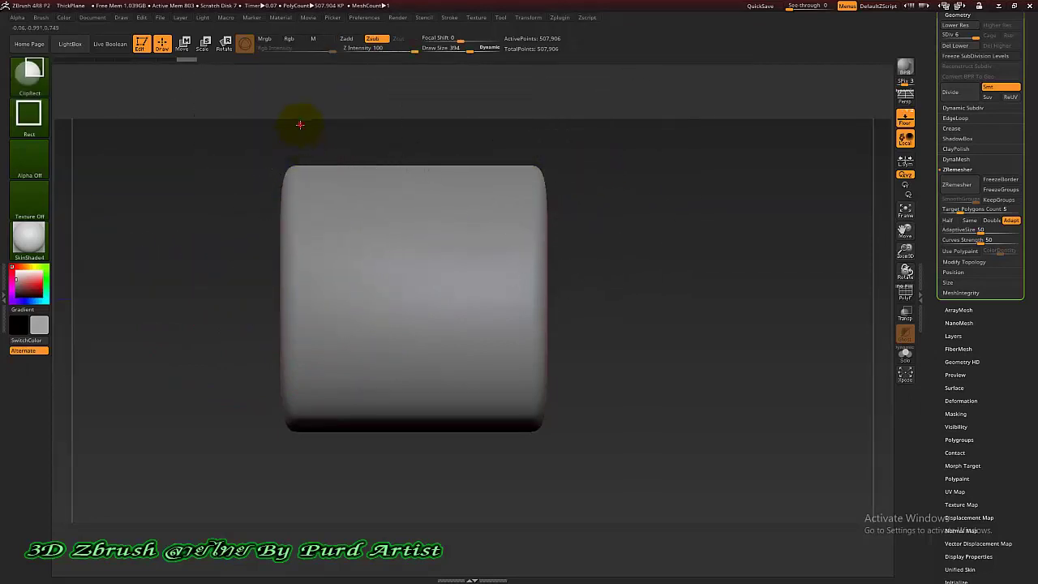
pyautogui.keyDown('ctrl'); pyautogui.keyDown('shift'); pyautogui.moveTo(300, 124); pyautogui.dragTo(533, 499); pyautogui.keyUp('shift'); pyautogui.keyUp('ctrl')
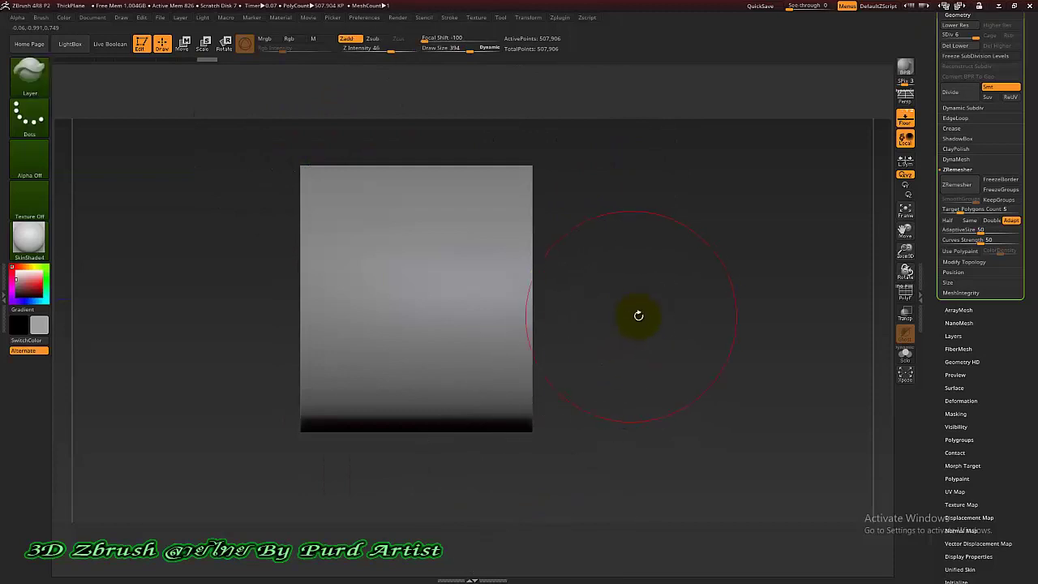
pyautogui.moveTo(638, 315); pyautogui.dragTo(575, 304)
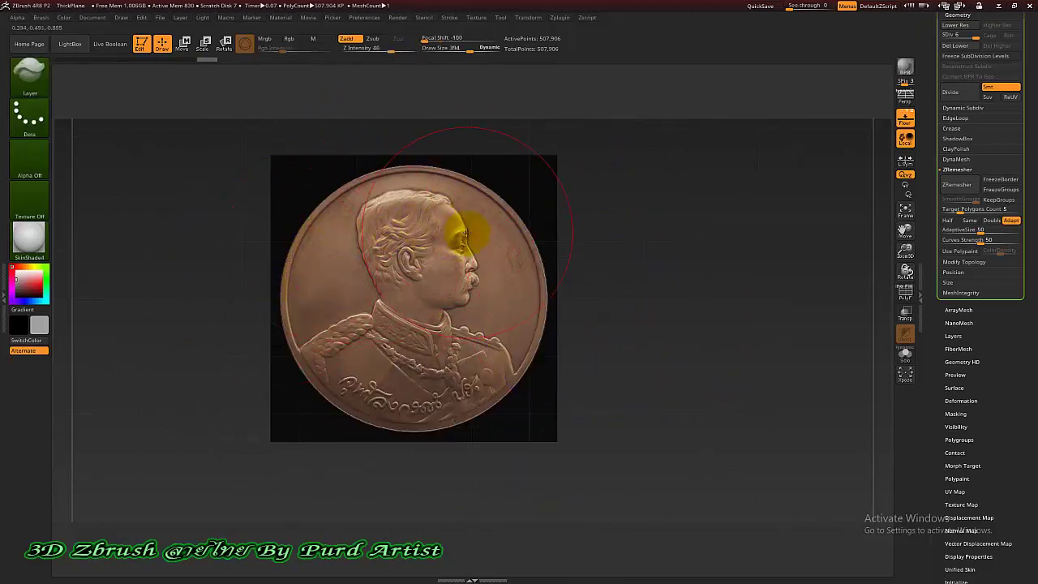
pyautogui.scroll(2, 465, 231)
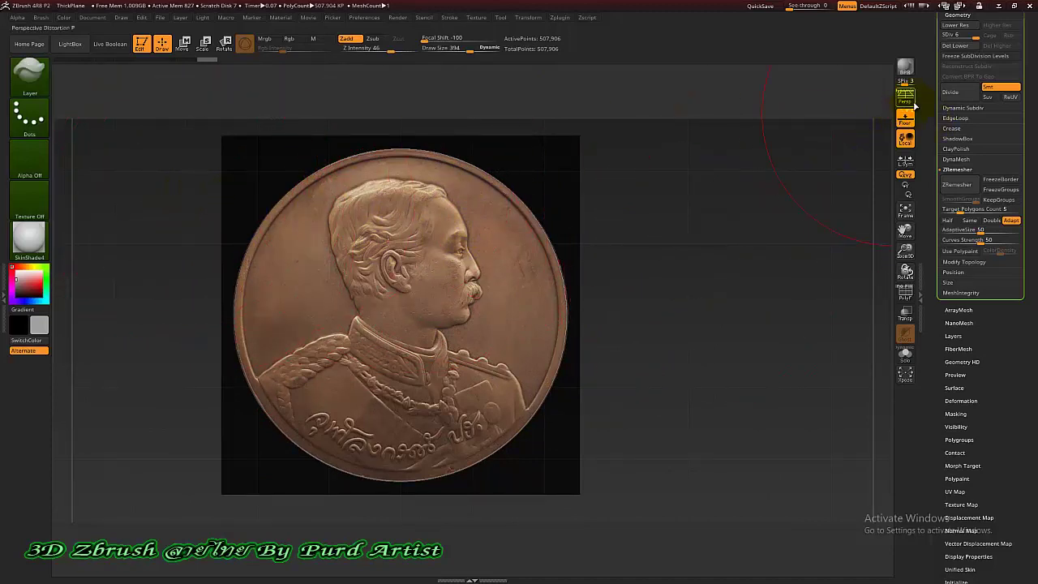
# Step: Convert the clipped cylinder to a DynaMesh without freezing its subdivision levels, and open the subtool list
pyautogui.scroll(4, 924, 129)
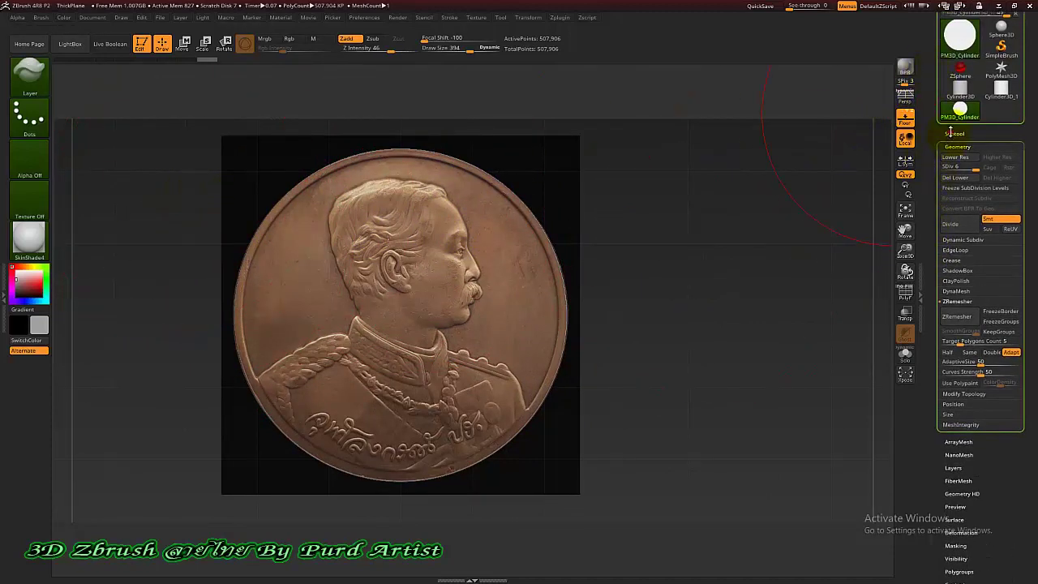
pyautogui.click(952, 133)
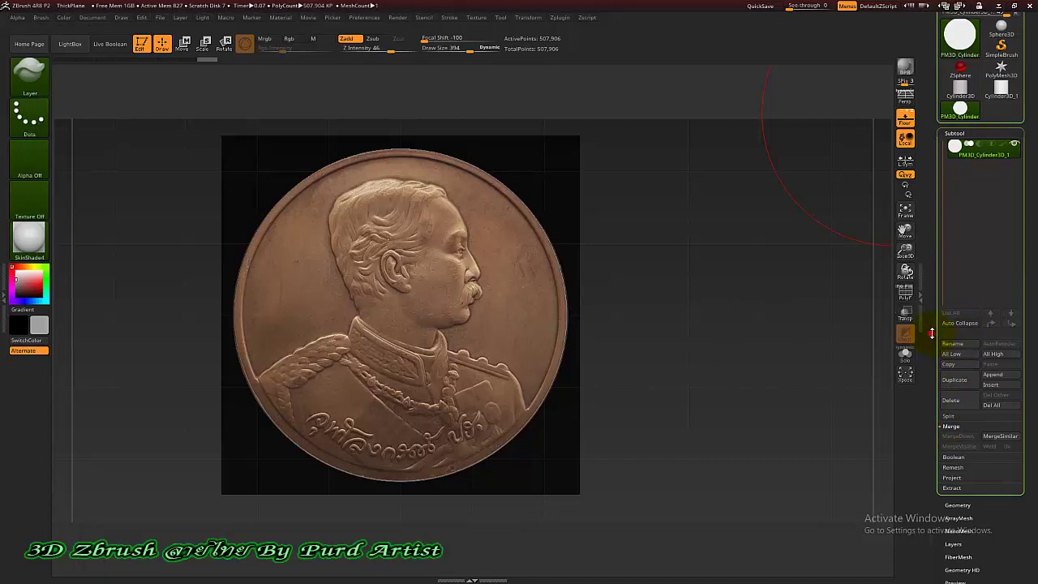
pyautogui.moveTo(931, 333); pyautogui.dragTo(926, 295)
pyautogui.moveTo(172, 249); pyautogui.dragTo(275, 234)
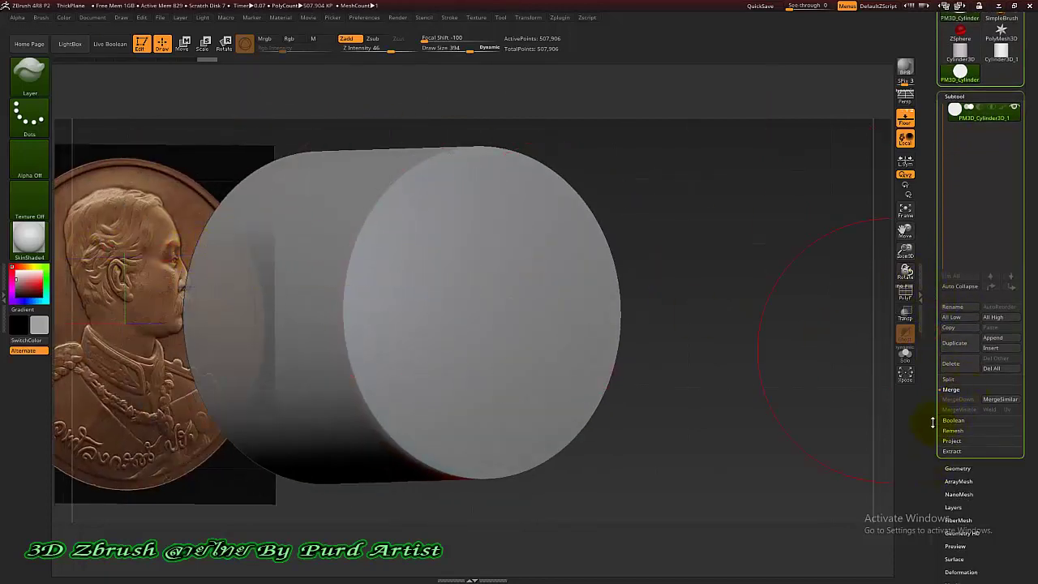
pyautogui.moveTo(931, 422); pyautogui.dragTo(939, 338)
pyautogui.click(958, 278)
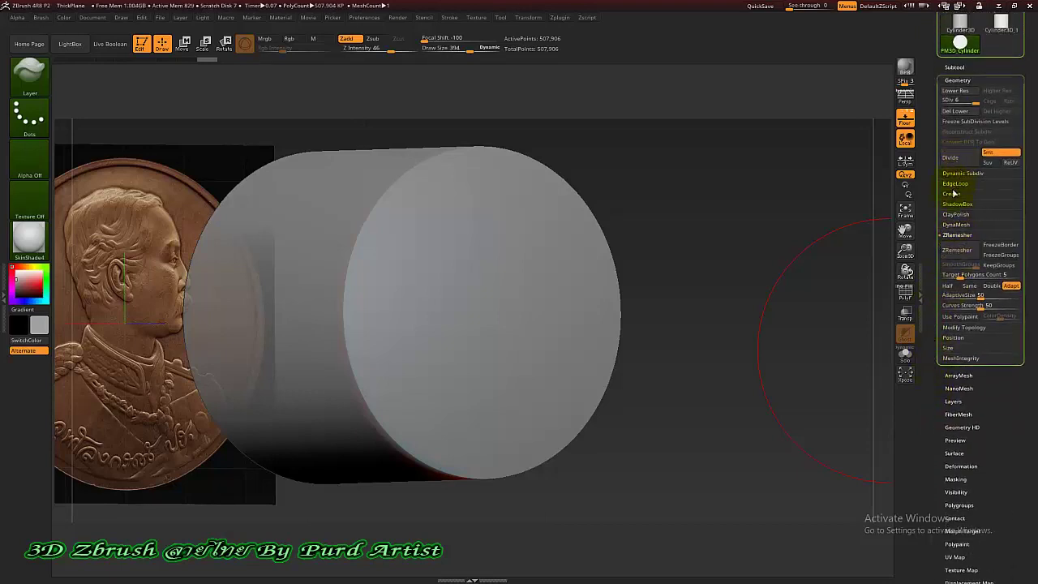
pyautogui.click(952, 225)
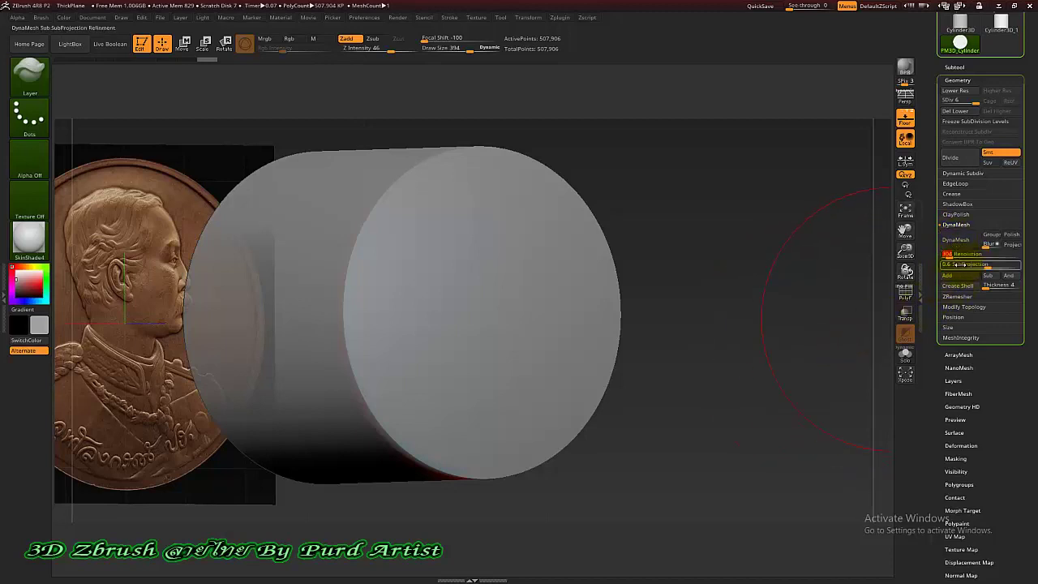
pyautogui.click(962, 248)
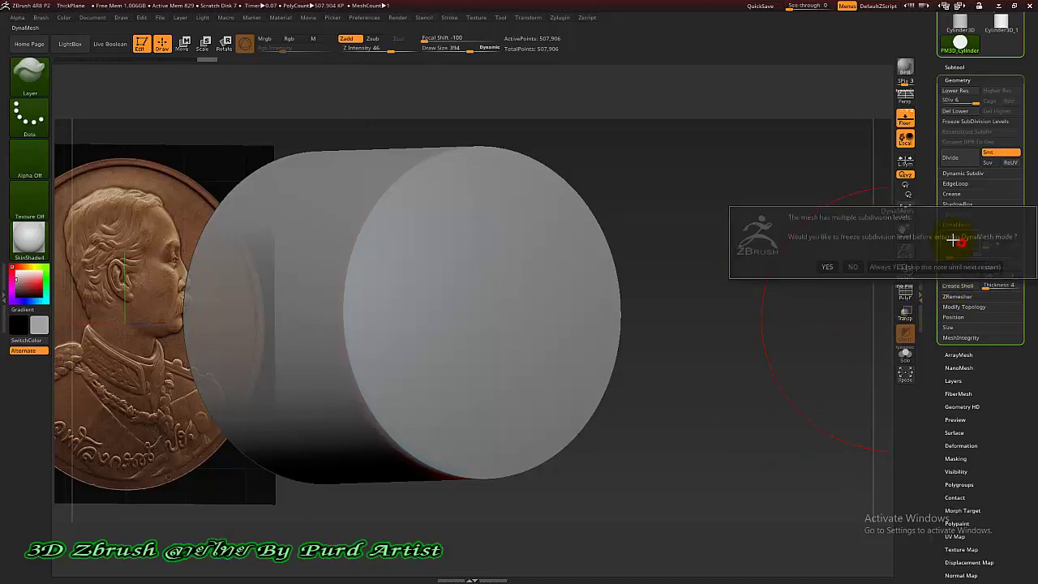
pyautogui.click(850, 267)
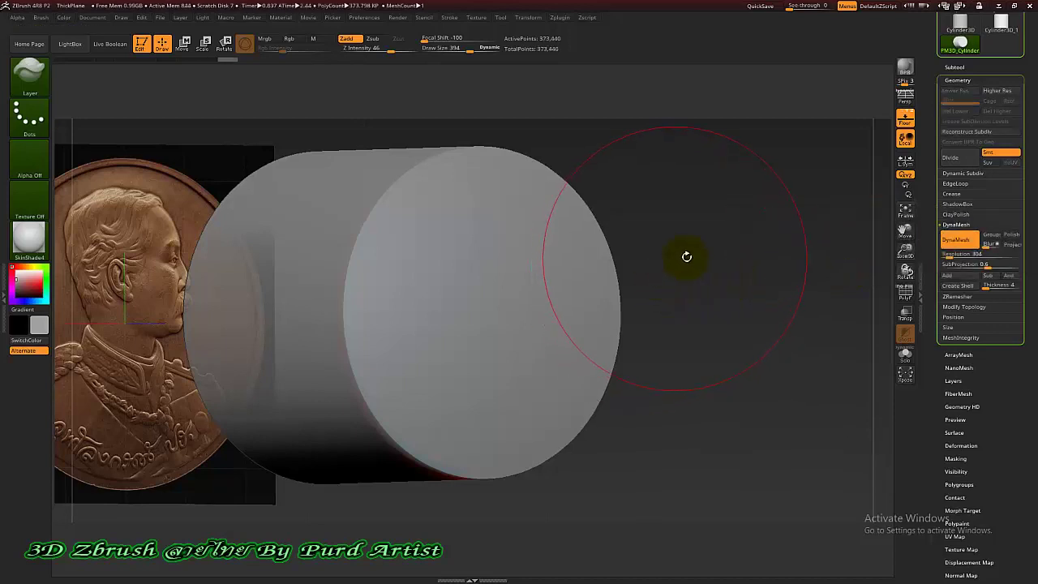
pyautogui.moveTo(733, 276); pyautogui.dragTo(711, 271)
pyautogui.click(954, 67)
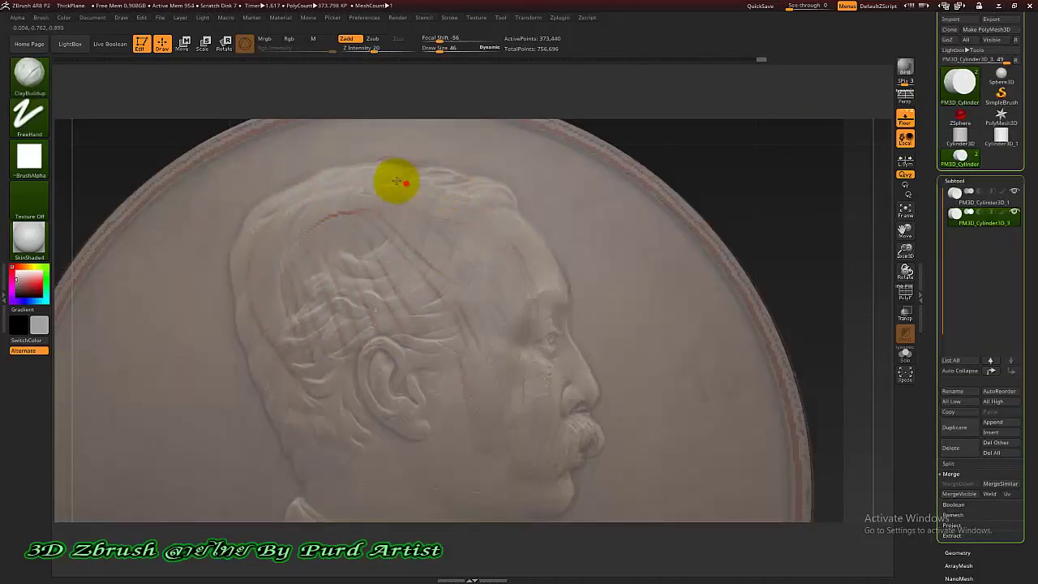
# Step: Build up the back of the head, the cheek, the jaw and the chin over the reference portrait with the ClayBuildup brush
pyautogui.moveTo(278, 207)
pyautogui.mouseDown()
pyautogui.moveTo(245, 272)
pyautogui.moveTo(270, 370)
pyautogui.mouseUp()
pyautogui.moveTo(262, 331)
pyautogui.mouseDown()
pyautogui.moveTo(271, 378)
pyautogui.moveTo(292, 384)
pyautogui.mouseUp()
pyautogui.keyDown('alt'); pyautogui.moveTo(126, 159); pyautogui.dragTo(201, 130); pyautogui.keyUp('alt')
pyautogui.moveTo(369, 322)
pyautogui.mouseDown()
pyautogui.moveTo(406, 429)
pyautogui.moveTo(417, 416)
pyautogui.moveTo(404, 314)
pyautogui.moveTo(465, 411)
pyautogui.moveTo(489, 398)
pyautogui.mouseUp()
pyautogui.moveTo(400, 261)
pyautogui.mouseDown()
pyautogui.moveTo(391, 231)
pyautogui.moveTo(403, 206)
pyautogui.moveTo(410, 281)
pyautogui.moveTo(459, 171)
pyautogui.moveTo(447, 262)
pyautogui.moveTo(482, 369)
pyautogui.moveTo(583, 451)
pyautogui.mouseUp()
pyautogui.moveTo(542, 313)
pyautogui.mouseDown()
pyautogui.moveTo(549, 387)
pyautogui.moveTo(596, 441)
pyautogui.mouseUp()
pyautogui.keyDown('ctrl'); pyautogui.moveTo(636, 479); pyautogui.dragTo(636, 453, button='right'); pyautogui.keyUp('ctrl')
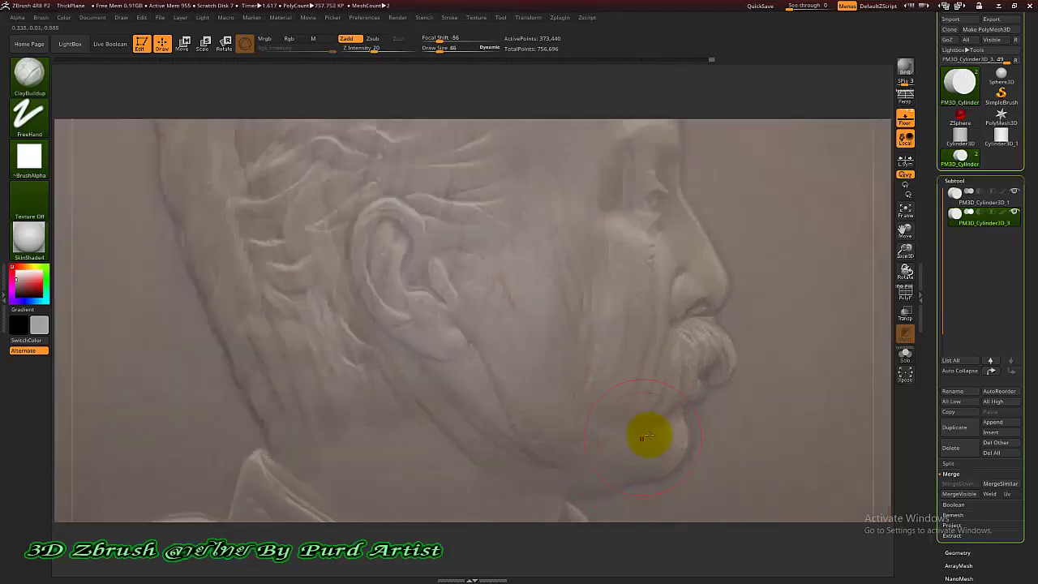
pyautogui.moveTo(641, 435)
pyautogui.mouseDown()
pyautogui.moveTo(693, 384)
pyautogui.moveTo(669, 426)
pyautogui.moveTo(594, 480)
pyautogui.moveTo(553, 405)
pyautogui.moveTo(629, 432)
pyautogui.mouseUp()
# Step: Build up the neck and the upper edge of the uniform collar with ClayBuildup, following the reference portrait
pyautogui.keyDown('alt'); pyautogui.moveTo(416, 524); pyautogui.dragTo(393, 283, button='right'); pyautogui.keyUp('alt')
pyautogui.moveTo(393, 283)
pyautogui.mouseDown()
pyautogui.moveTo(296, 232)
pyautogui.moveTo(364, 292)
pyautogui.moveTo(457, 320)
pyautogui.moveTo(473, 372)
pyautogui.moveTo(551, 359)
pyautogui.moveTo(484, 331)
pyautogui.moveTo(514, 368)
pyautogui.moveTo(529, 358)
pyautogui.moveTo(588, 380)
pyautogui.moveTo(584, 359)
pyautogui.moveTo(605, 406)
pyautogui.moveTo(566, 452)
pyautogui.mouseUp()
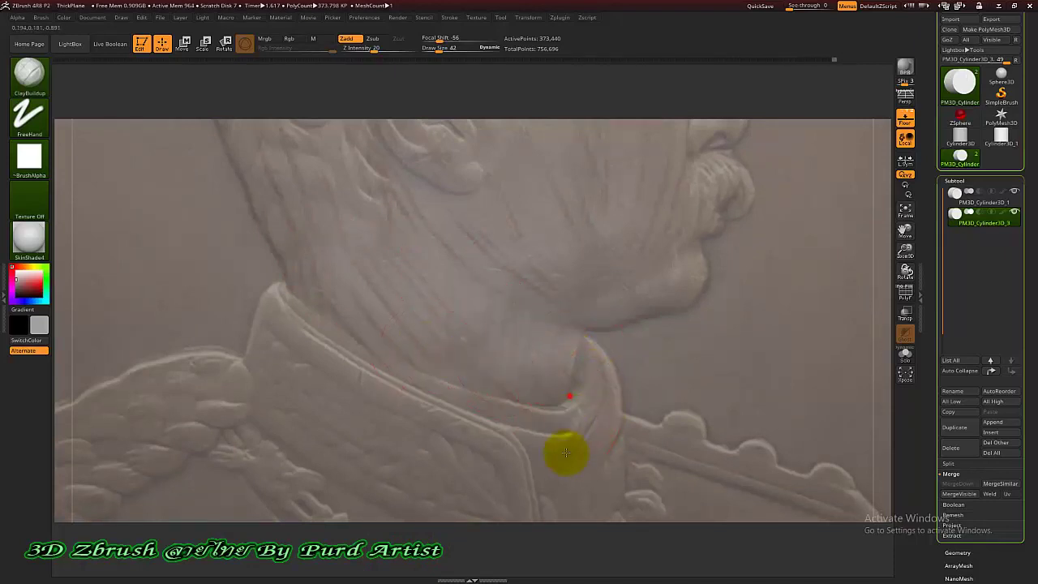
pyautogui.moveTo(324, 247)
pyautogui.mouseDown()
pyautogui.moveTo(313, 302)
pyautogui.moveTo(288, 297)
pyautogui.moveTo(267, 335)
pyautogui.mouseUp()
pyautogui.moveTo(266, 359)
pyautogui.mouseDown()
pyautogui.moveTo(313, 398)
pyautogui.moveTo(350, 341)
pyautogui.mouseUp()
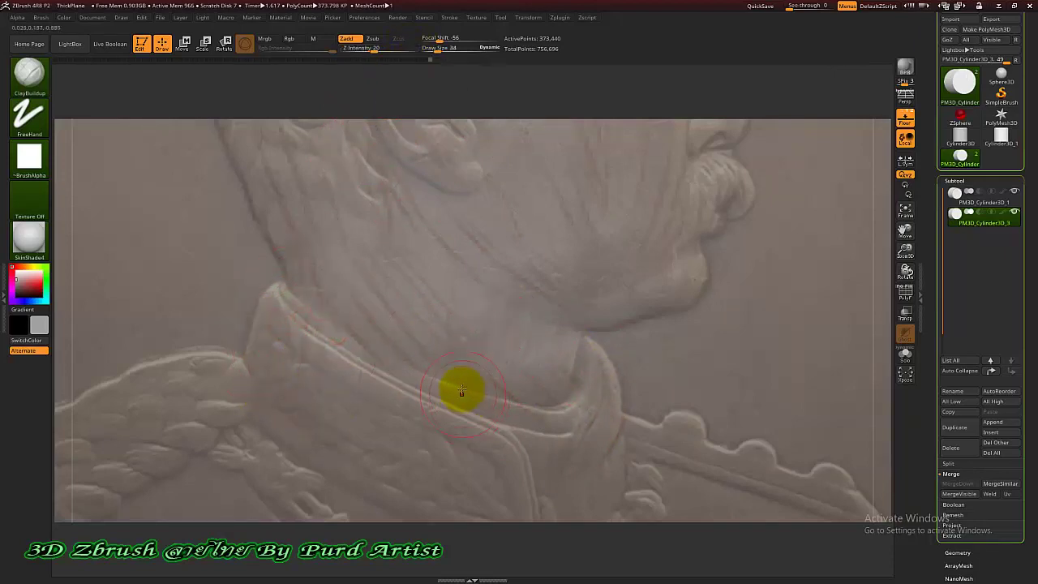
pyautogui.keyDown('ctrl'); pyautogui.moveTo(460, 388); pyautogui.dragTo(493, 392, button='right'); pyautogui.keyUp('ctrl')
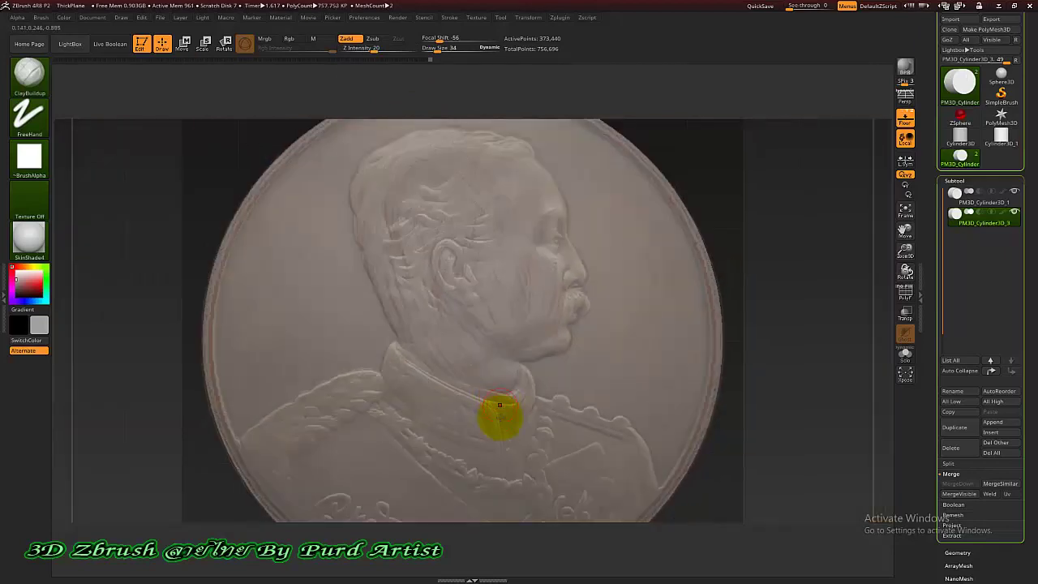
# Step: Check the relief with the reference image hidden, and build up the shoulders and chest with ClayBuildup over the visible reference
pyautogui.keyDown('alt'); pyautogui.moveTo(751, 418); pyautogui.dragTo(753, 374); pyautogui.keyUp('alt')
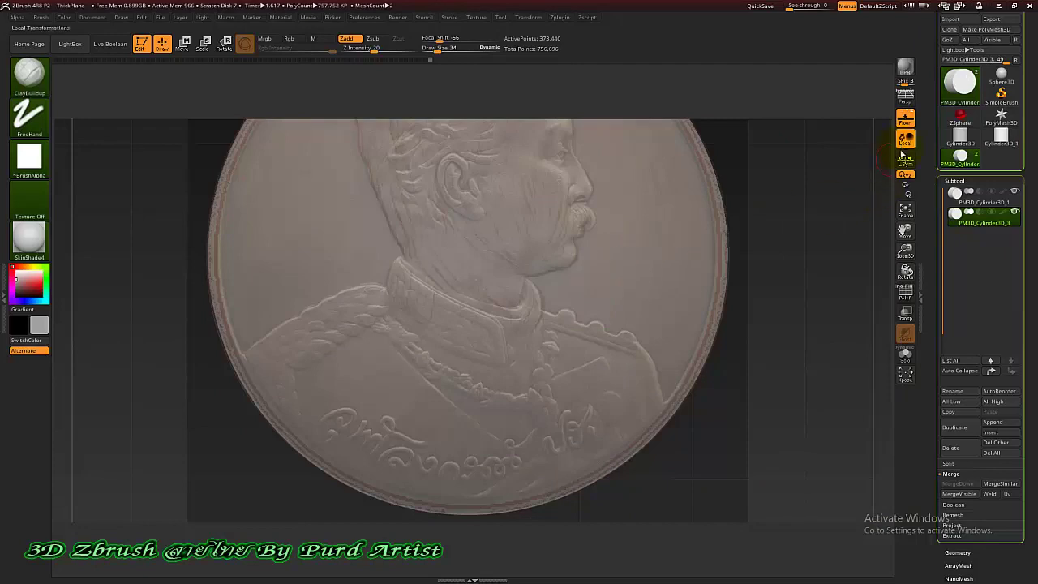
pyautogui.click(904, 120)
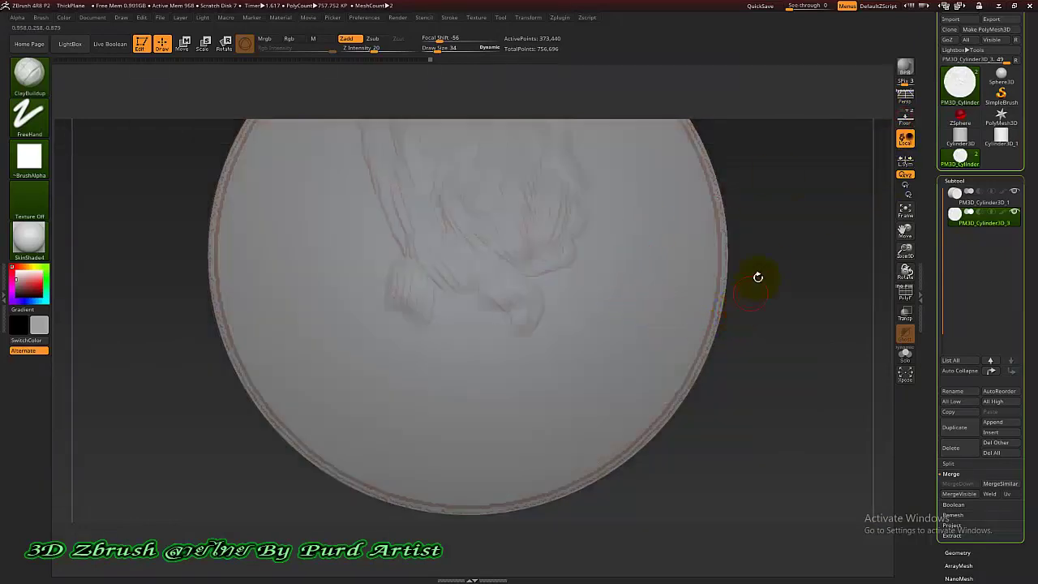
pyautogui.moveTo(759, 277); pyautogui.dragTo(760, 365)
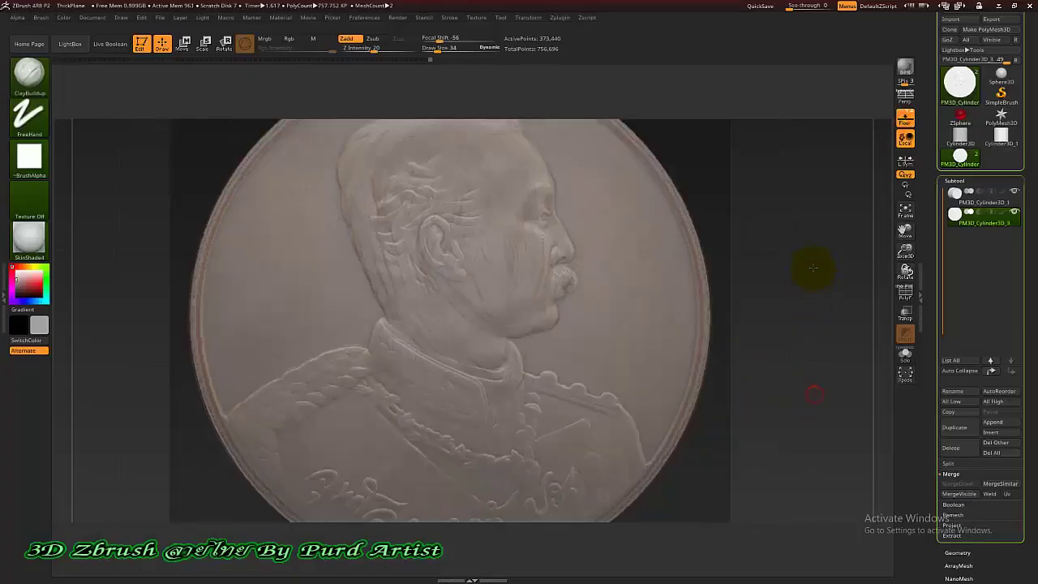
pyautogui.moveTo(811, 267)
pyautogui.mouseDown()
pyautogui.moveTo(540, 325)
pyautogui.moveTo(527, 290)
pyautogui.moveTo(674, 366)
pyautogui.moveTo(552, 292)
pyautogui.moveTo(640, 322)
pyautogui.mouseUp()
pyautogui.moveTo(632, 371)
pyautogui.mouseDown()
pyautogui.moveTo(621, 447)
pyautogui.moveTo(589, 466)
pyautogui.moveTo(593, 366)
pyautogui.moveTo(413, 357)
pyautogui.mouseUp()
pyautogui.keyDown('alt'); pyautogui.moveTo(849, 277); pyautogui.dragTo(796, 378); pyautogui.keyUp('alt')
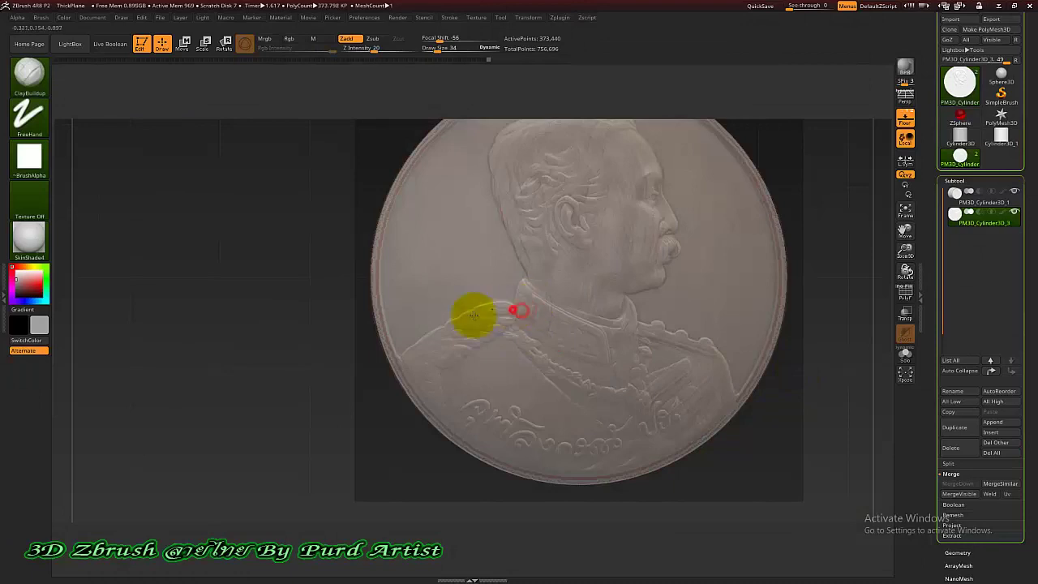
pyautogui.moveTo(464, 362)
pyautogui.mouseDown()
pyautogui.moveTo(563, 348)
pyautogui.moveTo(563, 378)
pyautogui.moveTo(455, 396)
pyautogui.moveTo(565, 449)
pyautogui.moveTo(593, 348)
pyautogui.moveTo(654, 415)
pyautogui.moveTo(517, 339)
pyautogui.mouseUp()
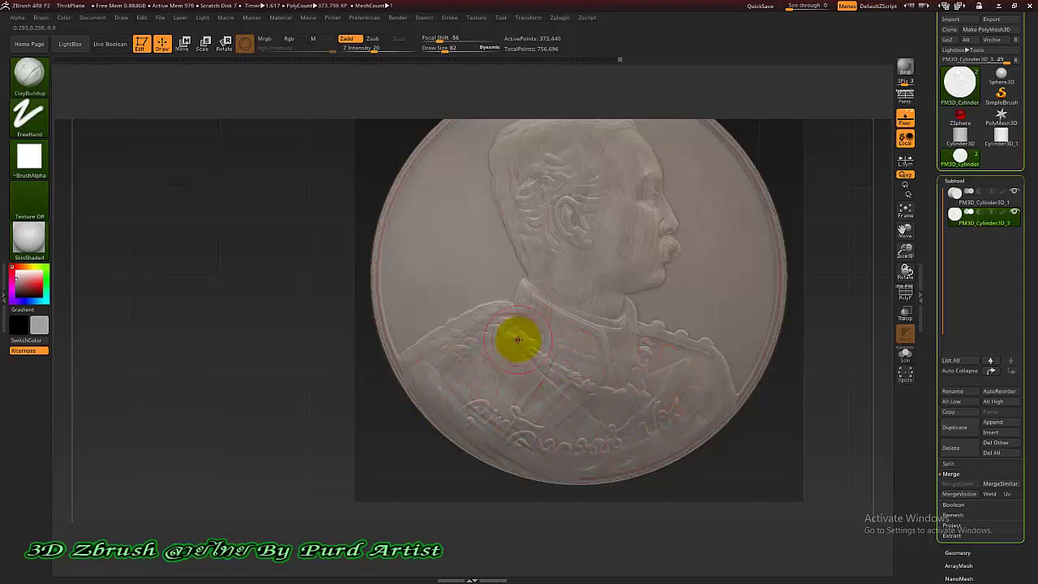
pyautogui.keyDown('ctrl'); pyautogui.moveTo(593, 263); pyautogui.dragTo(889, 127, button='right'); pyautogui.keyUp('ctrl')
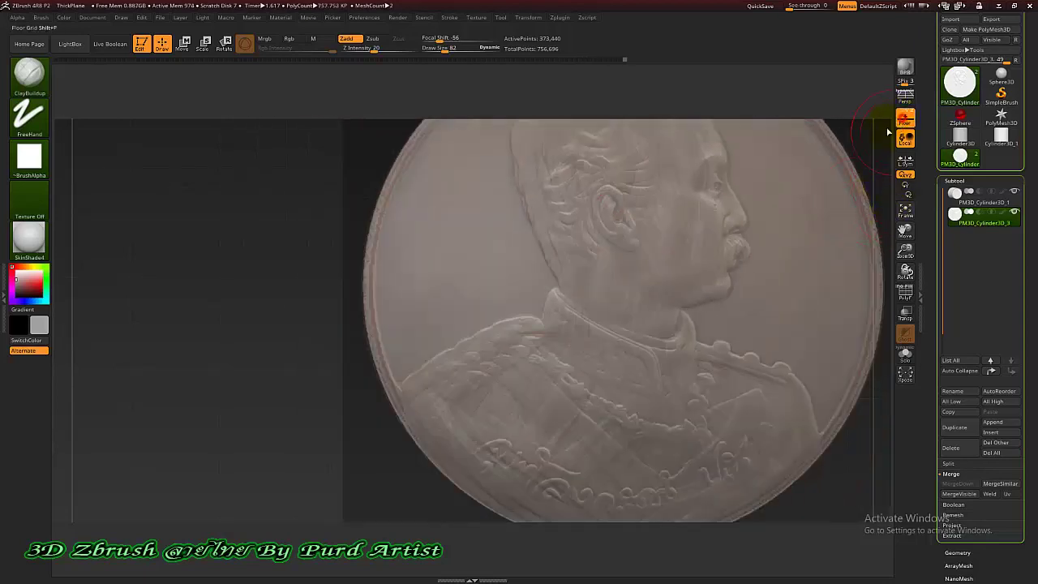
# Step: Examine the blocked-in head and shoulders from several angles, with the reference image hidden and shown for comparison
pyautogui.click(905, 118)
pyautogui.moveTo(273, 392)
pyautogui.mouseDown()
pyautogui.moveTo(190, 422)
pyautogui.moveTo(197, 316)
pyautogui.moveTo(181, 317)
pyautogui.moveTo(189, 324)
pyautogui.moveTo(337, 272)
pyautogui.mouseUp()
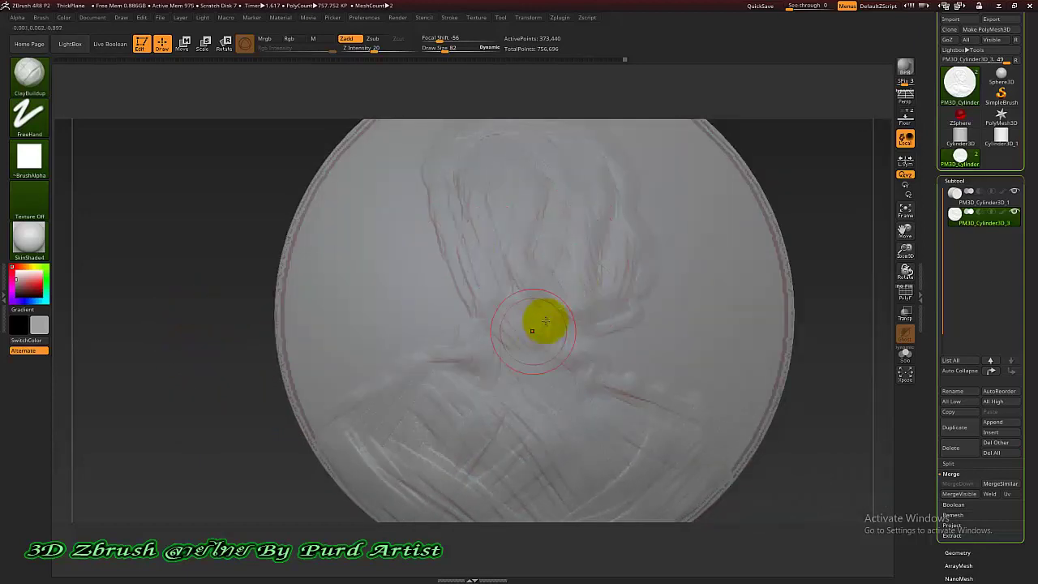
pyautogui.moveTo(534, 296)
pyautogui.keyDown('ctrl'); pyautogui.mouseDown(button='right')
pyautogui.moveTo(567, 287)
pyautogui.moveTo(577, 271)
pyautogui.mouseUp(button='right'); pyautogui.keyUp('ctrl')
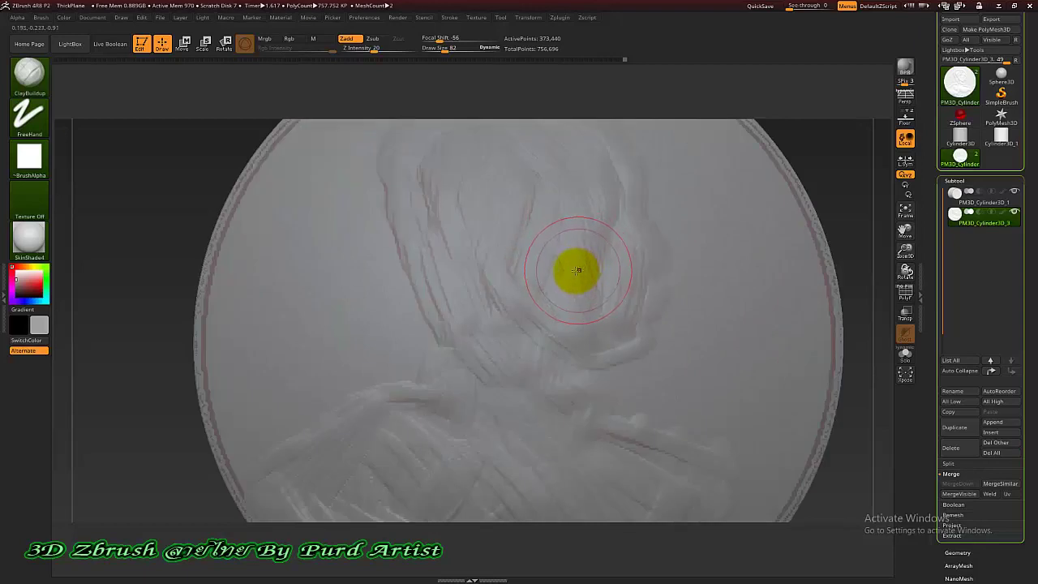
pyautogui.moveTo(854, 169); pyautogui.dragTo(662, 232)
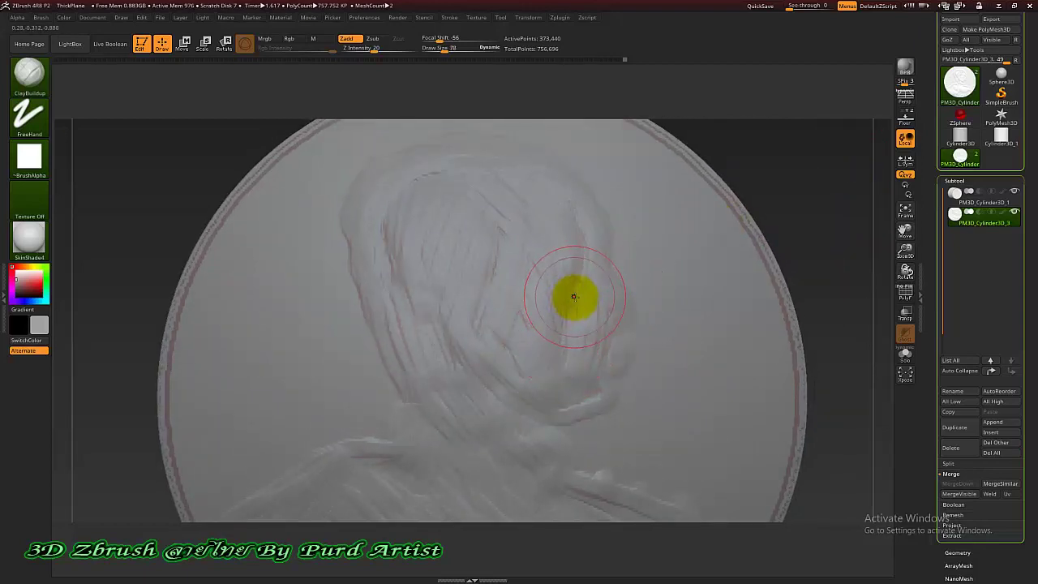
pyautogui.click(905, 120)
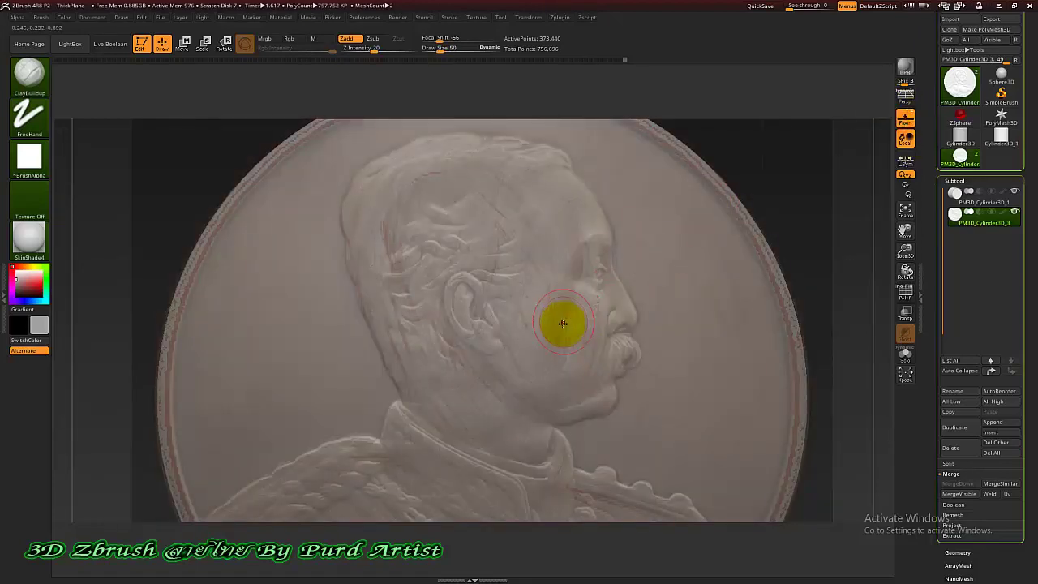
pyautogui.keyDown('alt'); pyautogui.moveTo(560, 324); pyautogui.dragTo(568, 286); pyautogui.keyUp('alt')
pyautogui.keyDown('ctrl'); pyautogui.moveTo(562, 287); pyautogui.dragTo(561, 300, button='right'); pyautogui.keyUp('ctrl')
# Step: Hide the reference image and smooth the rough clay strokes on the head, neck, shoulders and chest
pyautogui.click(902, 120)
pyautogui.moveTo(485, 268)
pyautogui.keyDown('shift'); pyautogui.mouseDown()
pyautogui.moveTo(538, 291)
pyautogui.moveTo(446, 160)
pyautogui.moveTo(601, 321)
pyautogui.moveTo(486, 328)
pyautogui.moveTo(405, 313)
pyautogui.moveTo(500, 391)
pyautogui.moveTo(438, 454)
pyautogui.moveTo(515, 447)
pyautogui.mouseUp(); pyautogui.keyUp('shift')
pyautogui.moveTo(122, 289)
pyautogui.mouseDown()
pyautogui.moveTo(549, 411)
pyautogui.moveTo(546, 375)
pyautogui.moveTo(627, 387)
pyautogui.moveTo(582, 468)
pyautogui.moveTo(345, 383)
pyautogui.moveTo(262, 433)
pyautogui.moveTo(496, 440)
pyautogui.moveTo(339, 479)
pyautogui.moveTo(233, 417)
pyautogui.mouseUp()
pyautogui.keyDown('alt'); pyautogui.moveTo(133, 452); pyautogui.dragTo(139, 343); pyautogui.keyUp('alt')
pyautogui.moveTo(280, 385)
pyautogui.keyDown('shift'); pyautogui.mouseDown()
pyautogui.moveTo(384, 436)
pyautogui.moveTo(647, 423)
pyautogui.moveTo(485, 456)
pyautogui.moveTo(239, 378)
pyautogui.mouseUp(); pyautogui.keyUp('shift')
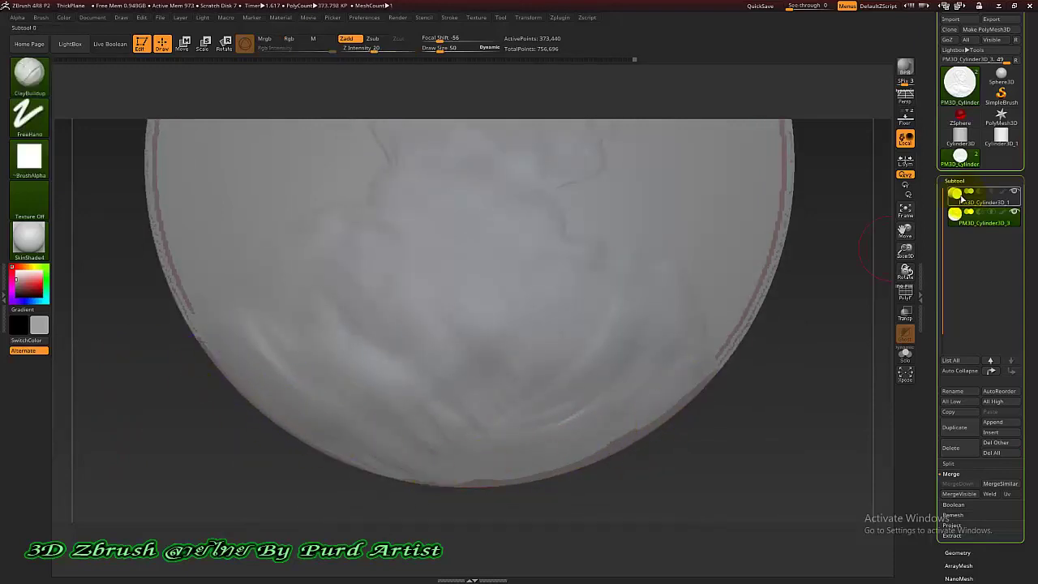
pyautogui.moveTo(779, 410); pyautogui.dragTo(762, 457)
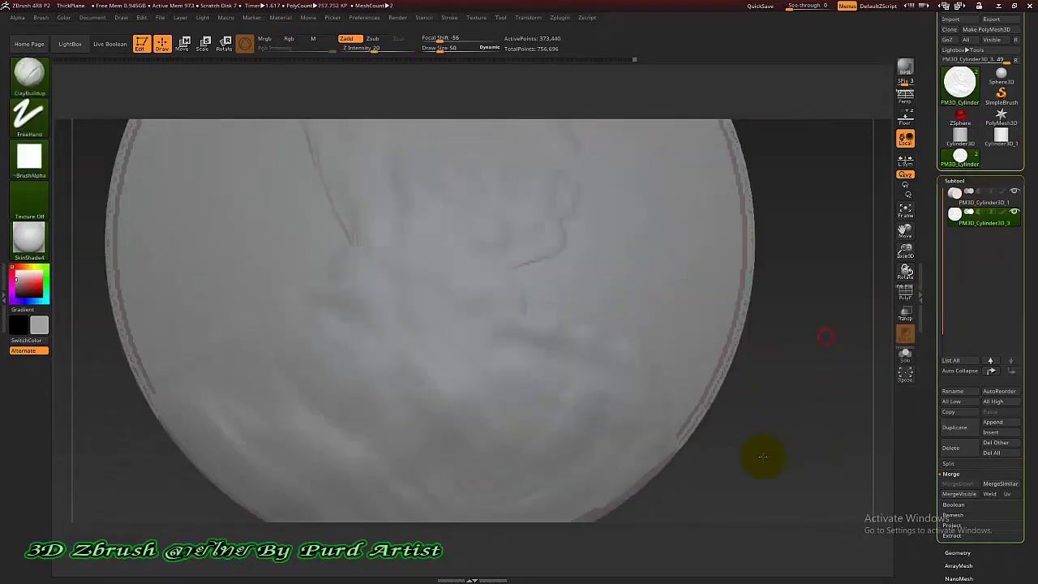
pyautogui.keyDown('alt'); pyautogui.moveTo(795, 394); pyautogui.dragTo(782, 487); pyautogui.keyUp('alt')
pyautogui.keyDown('alt'); pyautogui.moveTo(785, 422); pyautogui.dragTo(780, 478); pyautogui.keyUp('alt')
pyautogui.moveTo(519, 254)
pyautogui.keyDown('shift'); pyautogui.mouseDown()
pyautogui.moveTo(527, 281)
pyautogui.moveTo(469, 332)
pyautogui.mouseUp(); pyautogui.keyUp('shift')
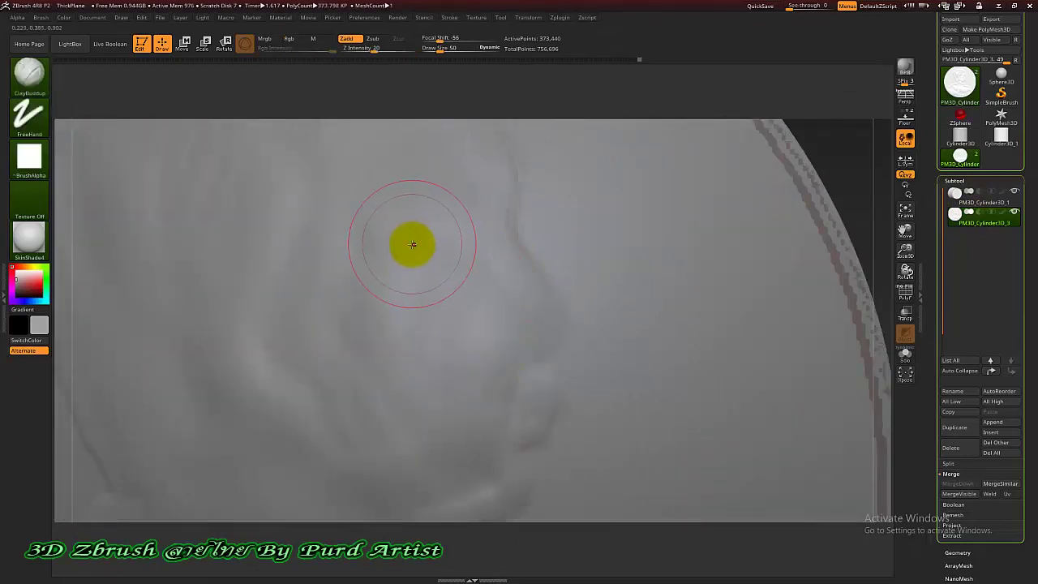
# Step: Switch the model's material to MatCap Gray and check the smoothed portrait relief
pyautogui.click(28, 244)
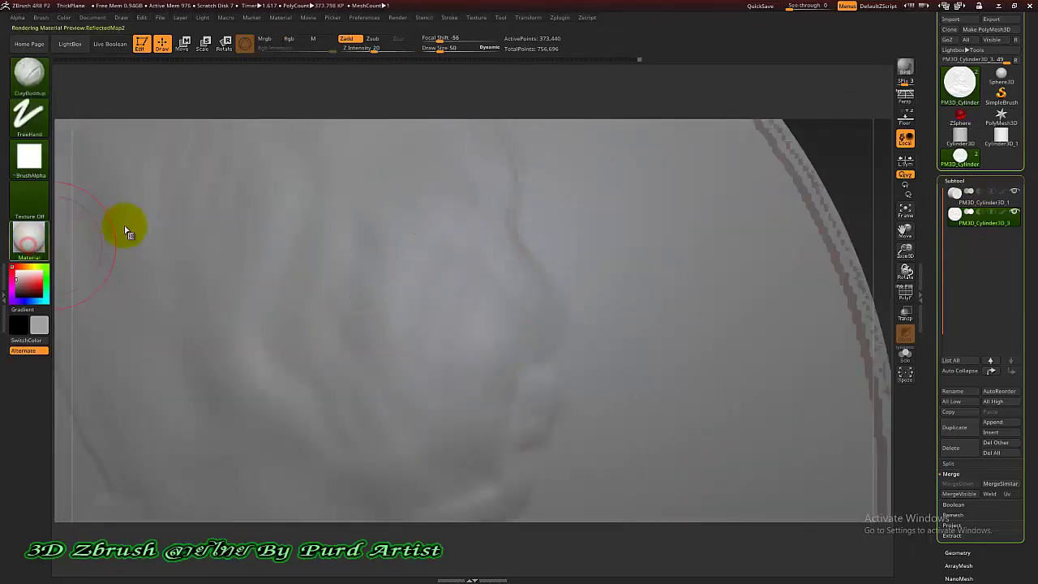
pyautogui.click(29, 239)
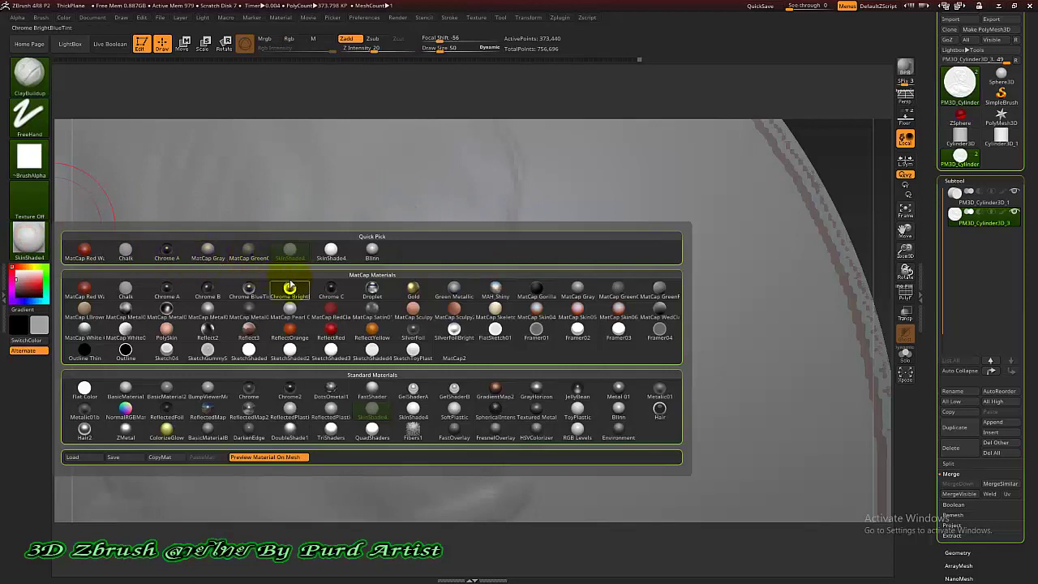
pyautogui.click(215, 255)
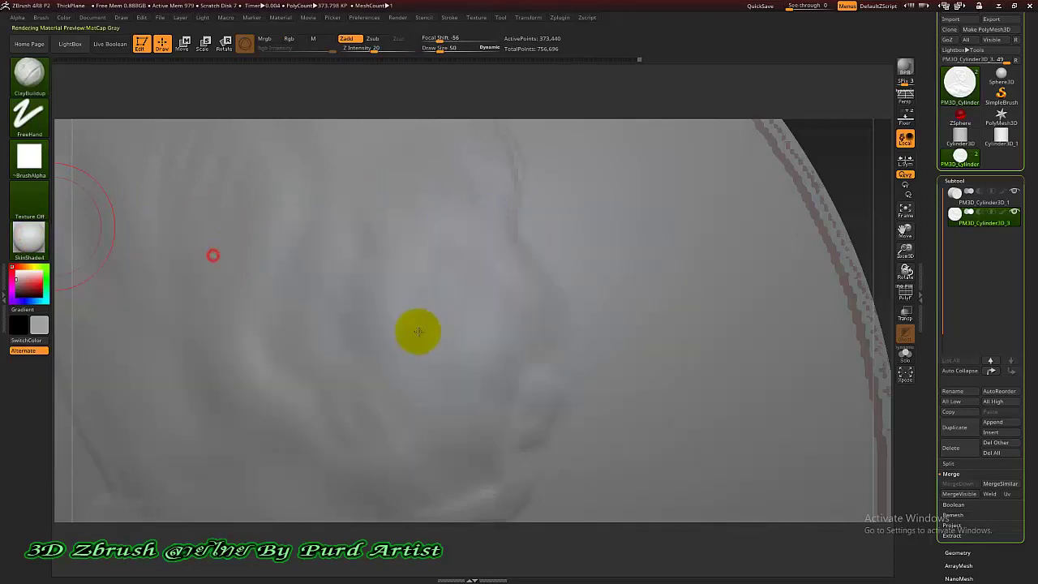
pyautogui.scroll(-3, 523, 314)
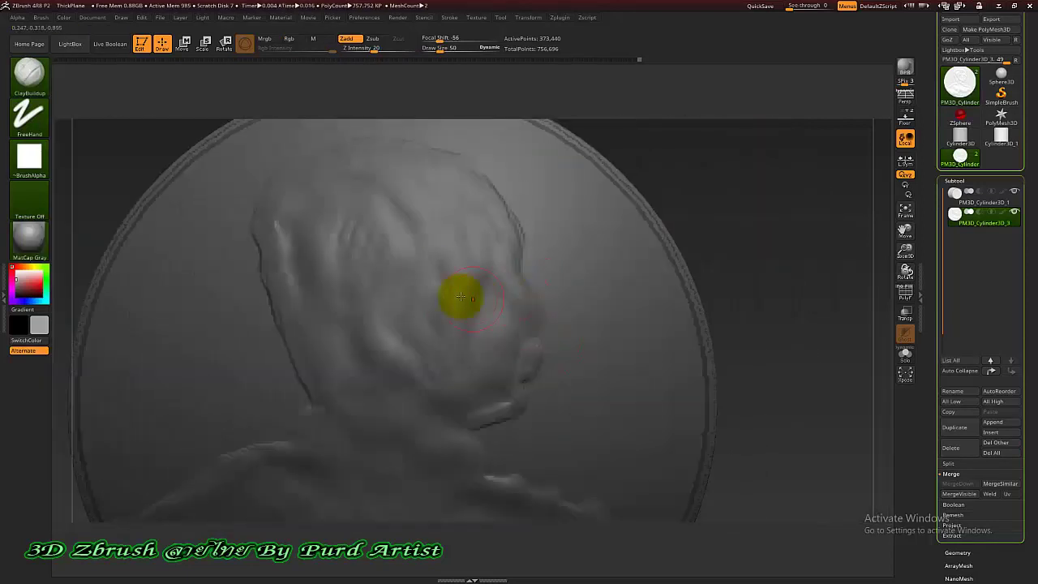
pyautogui.scroll(1, 454, 270)
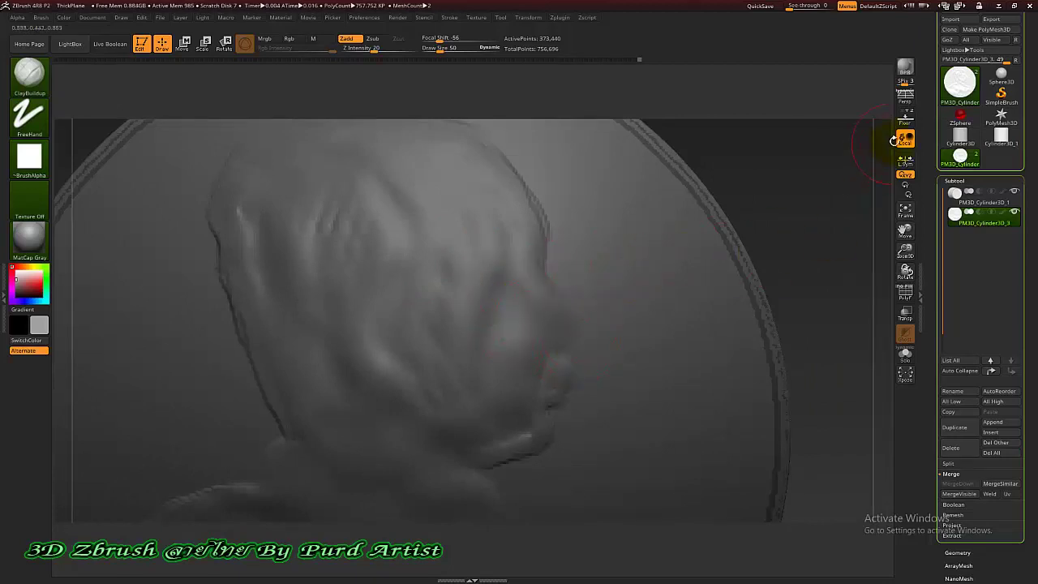
# Step: Show the reference image and build up the cheek, jaw, mustache and ear with ClayBuildup at draw size 26
pyautogui.click(905, 120)
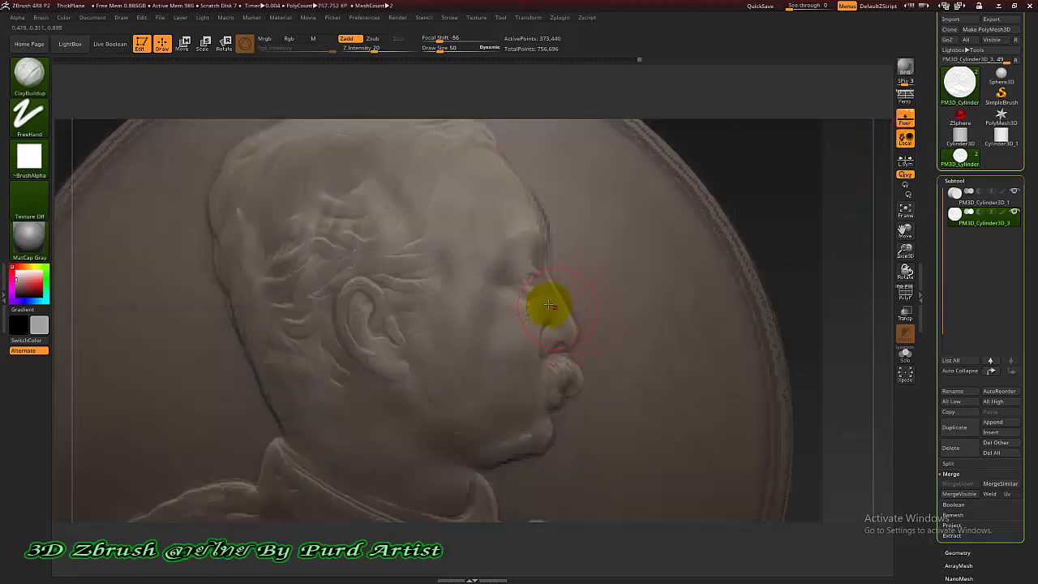
pyautogui.scroll(2, 547, 304)
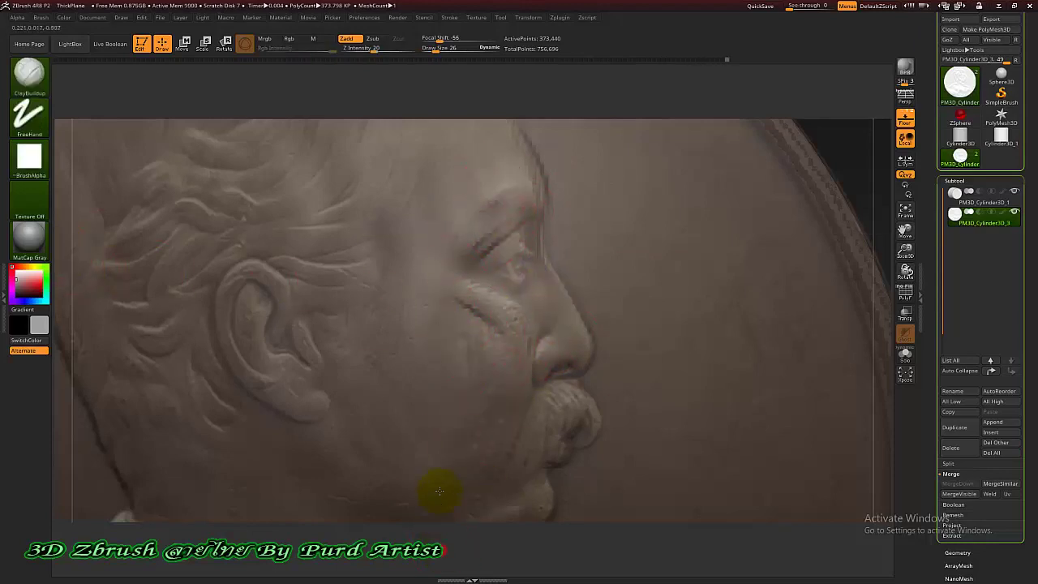
pyautogui.keyDown('alt'); pyautogui.moveTo(439, 490); pyautogui.dragTo(438, 410, button='right'); pyautogui.keyUp('alt')
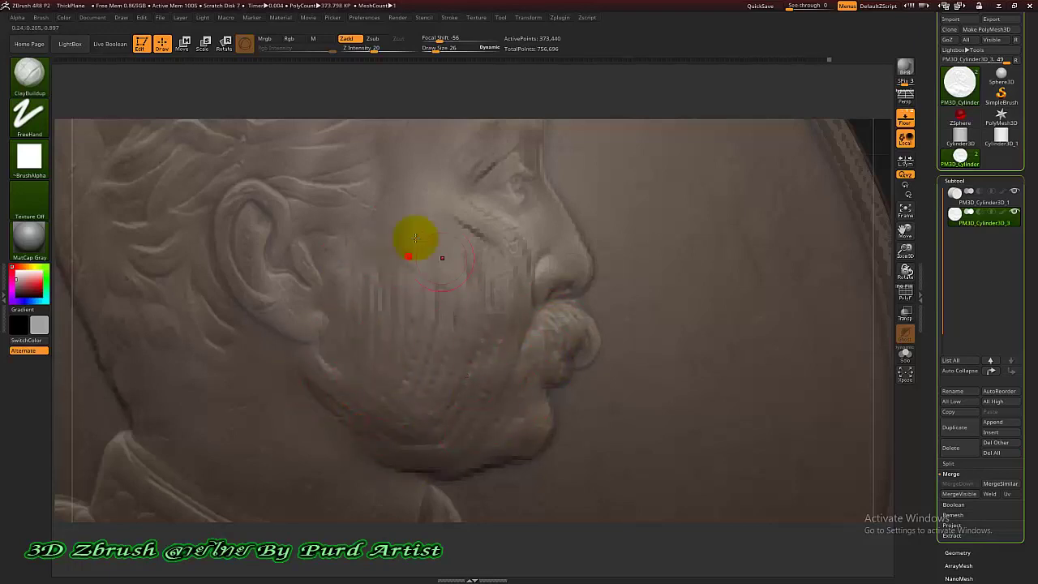
pyautogui.moveTo(416, 238)
pyautogui.mouseDown()
pyautogui.moveTo(440, 241)
pyautogui.moveTo(354, 281)
pyautogui.mouseUp()
pyautogui.keyDown('ctrl'); pyautogui.moveTo(285, 235); pyautogui.dragTo(286, 211, button='right'); pyautogui.keyUp('ctrl')
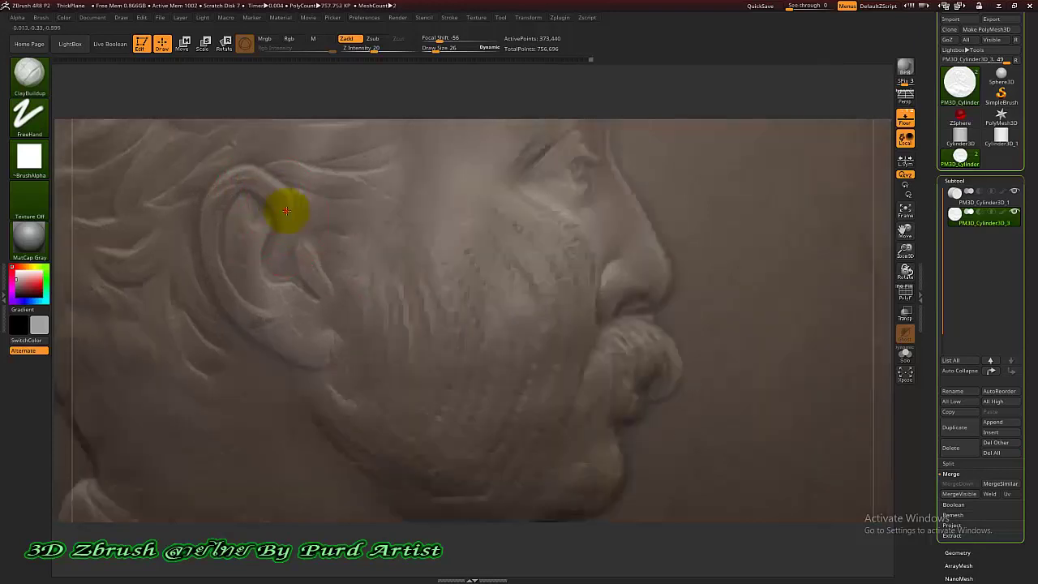
pyautogui.moveTo(230, 217)
pyautogui.mouseDown()
pyautogui.moveTo(284, 327)
pyautogui.moveTo(280, 218)
pyautogui.mouseUp()
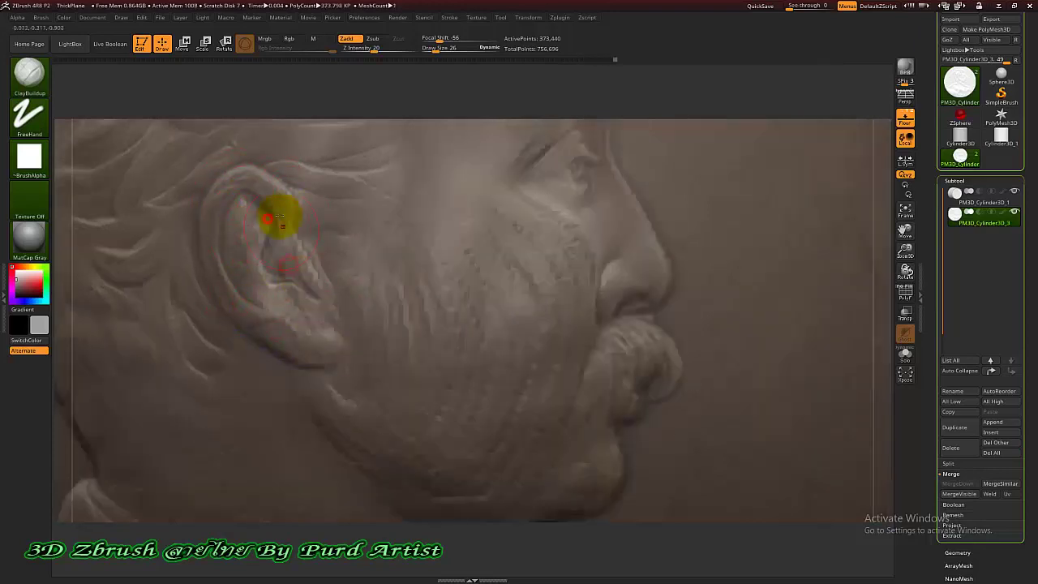
# Step: Sculpt hair strands from the forehead hairline and crown toward the back of the head with ClayBuildup
pyautogui.keyDown('ctrl'); pyautogui.moveTo(419, 333); pyautogui.dragTo(403, 199, button='right'); pyautogui.keyUp('ctrl')
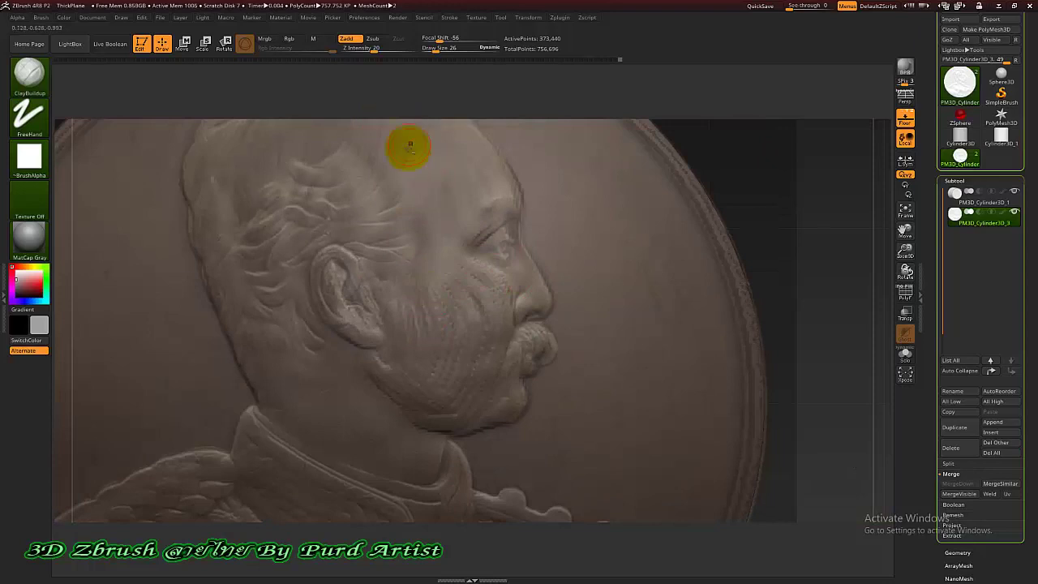
pyautogui.moveTo(363, 116)
pyautogui.keyDown('alt'); pyautogui.mouseDown(button='right')
pyautogui.moveTo(419, 130)
pyautogui.moveTo(422, 163)
pyautogui.mouseUp(button='right'); pyautogui.keyUp('alt')
pyautogui.moveTo(513, 147); pyautogui.dragTo(431, 260)
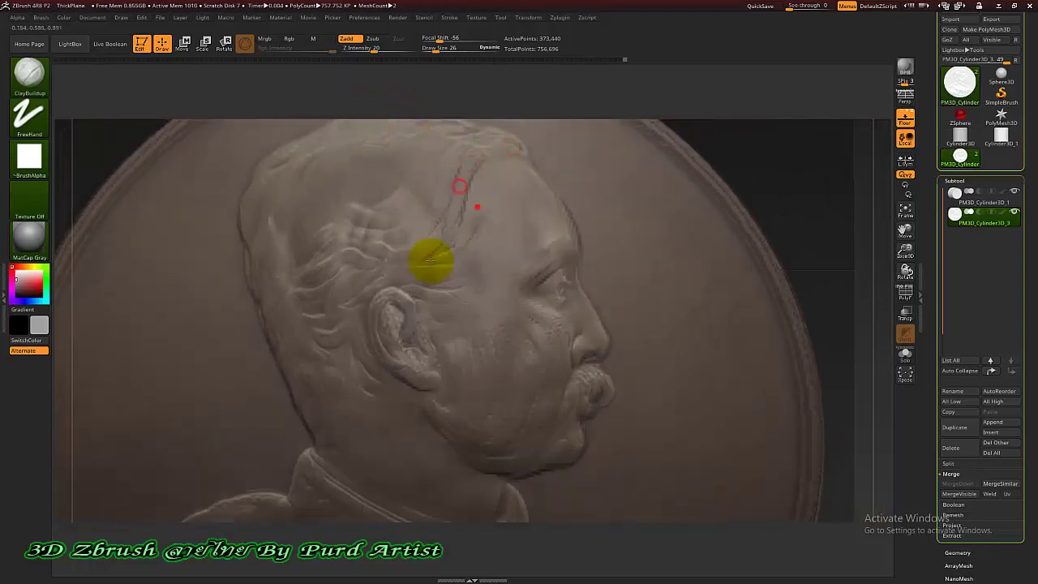
pyautogui.moveTo(452, 145)
pyautogui.mouseDown()
pyautogui.moveTo(417, 148)
pyautogui.moveTo(361, 188)
pyautogui.mouseUp()
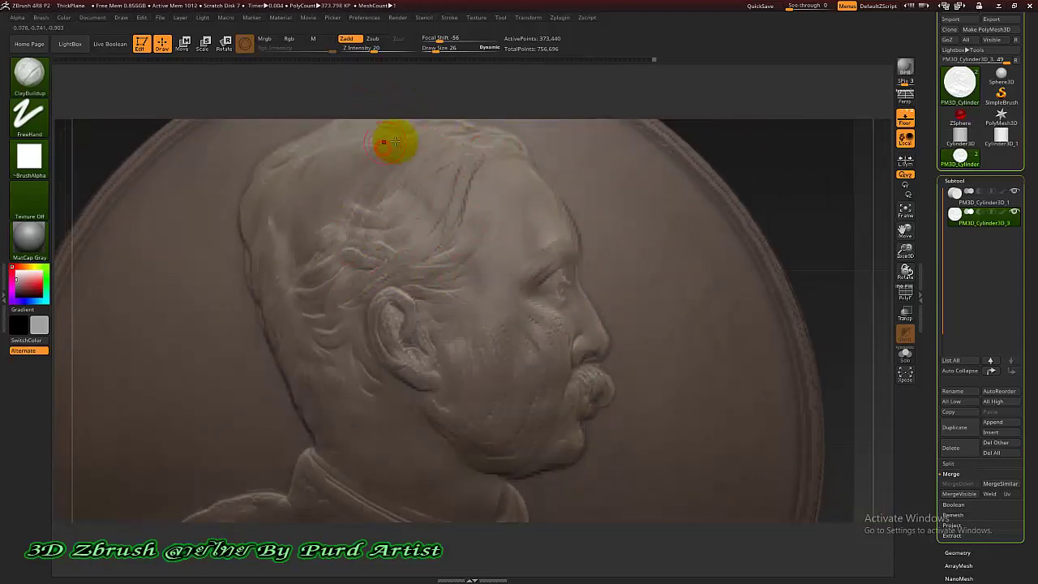
pyautogui.moveTo(395, 142); pyautogui.dragTo(272, 221)
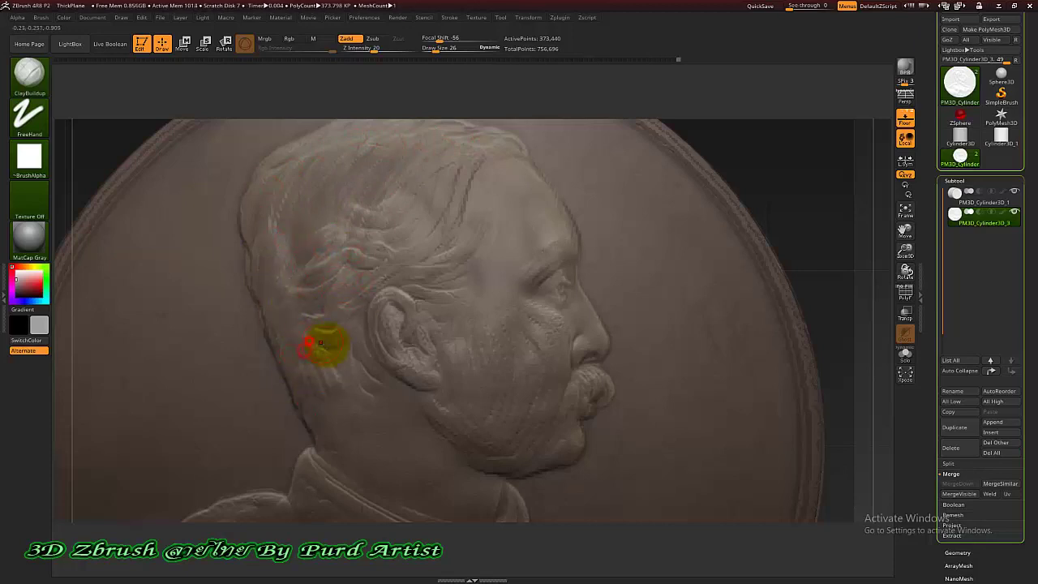
# Step: Build up the neck behind the jaw, hide the reference image, and smooth the head's rough strokes at draw size 34
pyautogui.keyDown('alt'); pyautogui.moveTo(372, 501); pyautogui.dragTo(412, 346, button='right'); pyautogui.keyUp('alt')
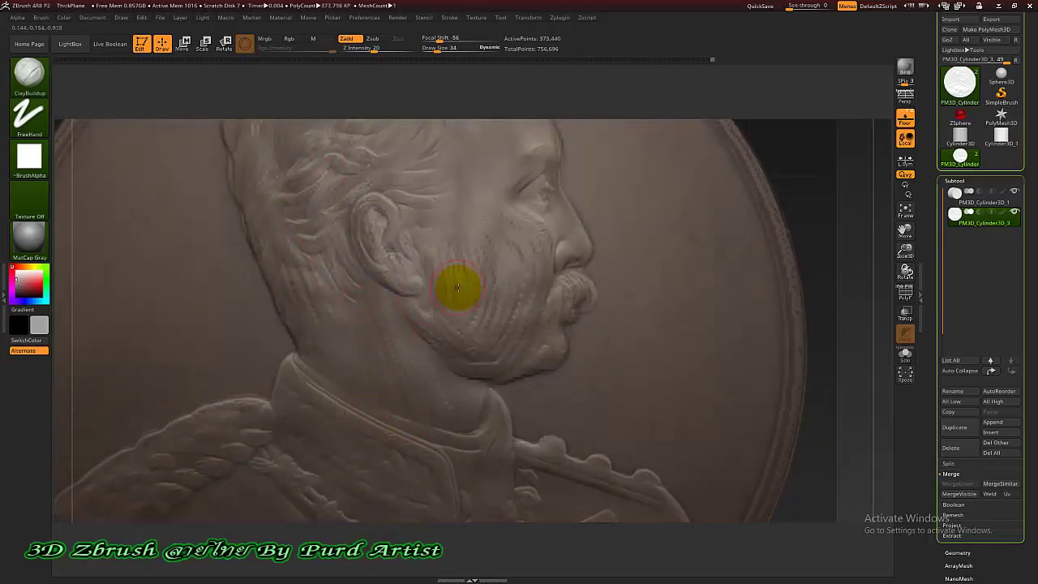
pyautogui.moveTo(458, 287); pyautogui.dragTo(466, 391, button='right')
pyautogui.press('shift')
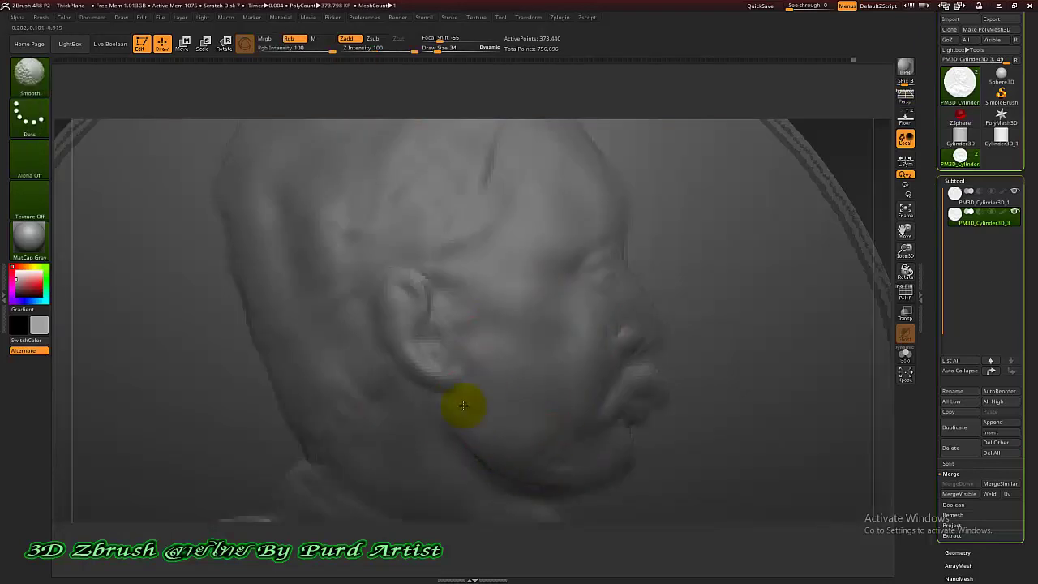
# Step: Build up the forehead and temple with ClayBuildup and smooth the strokes across the temple and cheek
pyautogui.keyDown('alt'); pyautogui.moveTo(470, 371); pyautogui.dragTo(439, 448, button='right'); pyautogui.keyUp('alt')
pyautogui.moveTo(538, 222); pyautogui.dragTo(488, 326)
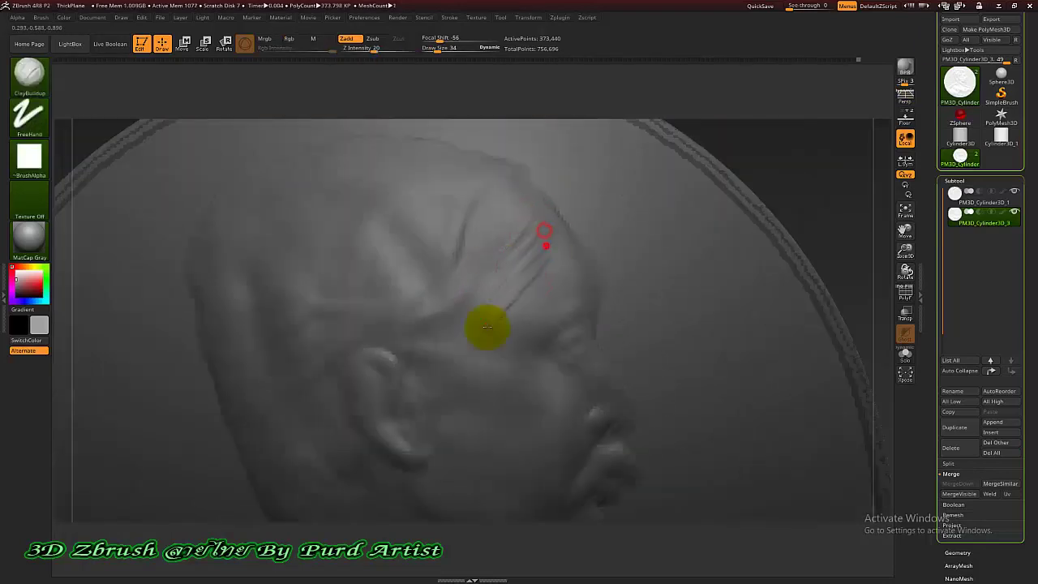
pyautogui.moveTo(545, 284); pyautogui.dragTo(470, 356)
pyautogui.moveTo(459, 302)
pyautogui.keyDown('shift'); pyautogui.mouseDown()
pyautogui.moveTo(415, 321)
pyautogui.moveTo(496, 234)
pyautogui.moveTo(503, 328)
pyautogui.moveTo(409, 254)
pyautogui.moveTo(363, 287)
pyautogui.mouseUp(); pyautogui.keyUp('shift')
pyautogui.moveTo(459, 227)
pyautogui.keyDown('ctrl'); pyautogui.mouseDown(button='right')
pyautogui.moveTo(493, 381)
pyautogui.moveTo(484, 322)
pyautogui.mouseUp(button='right'); pyautogui.keyUp('ctrl')
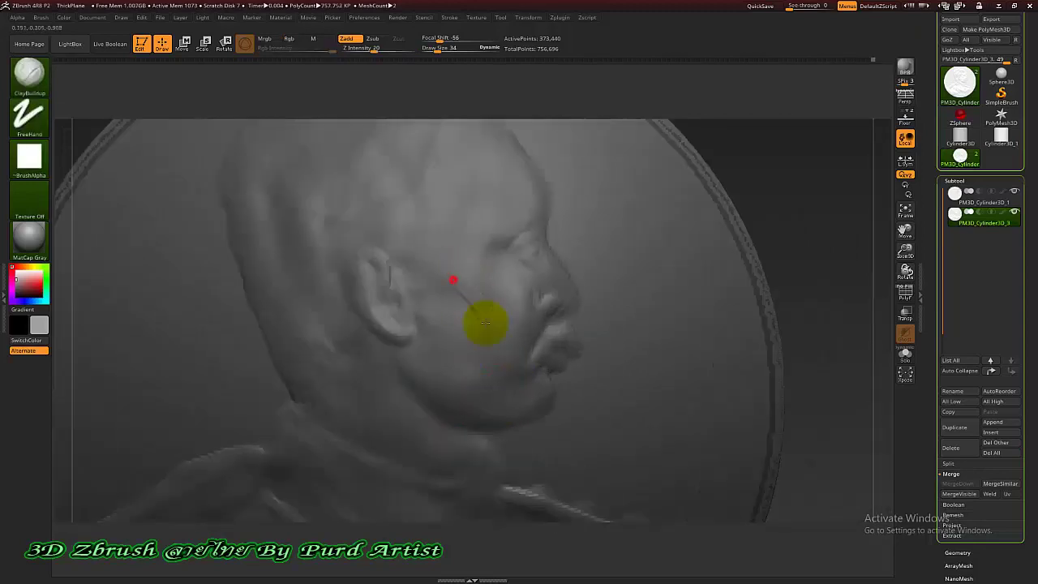
pyautogui.moveTo(496, 282)
pyautogui.keyDown('shift'); pyautogui.mouseDown()
pyautogui.moveTo(385, 292)
pyautogui.moveTo(429, 356)
pyautogui.mouseUp(); pyautogui.keyUp('shift')
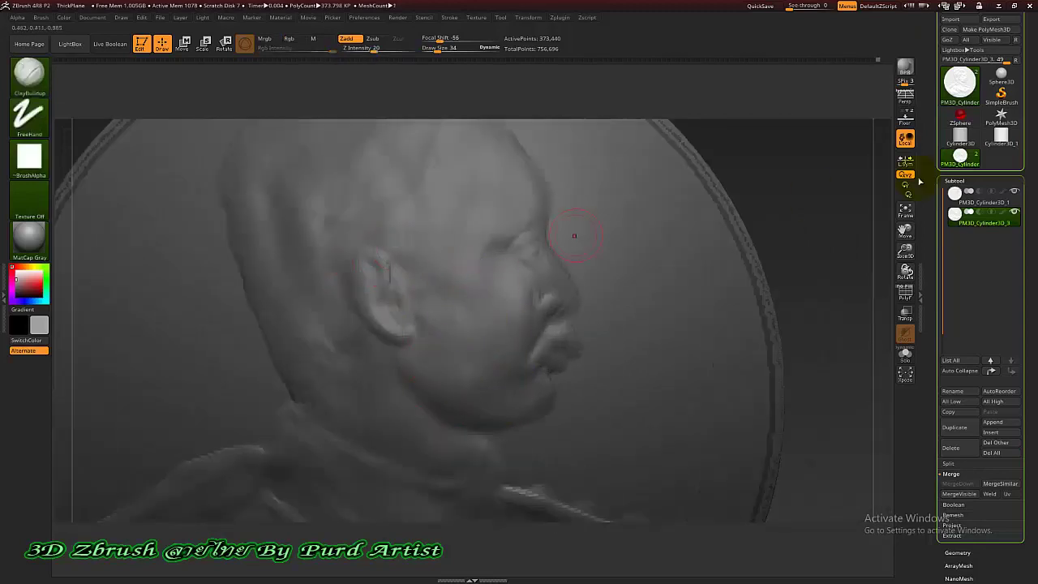
# Step: Sculpt the ear's rim, inner fold and lobe over the reference at draw size 14, and smooth them with the reference hidden
pyautogui.click(905, 118)
pyautogui.keyDown('ctrl'); pyautogui.moveTo(384, 282); pyautogui.dragTo(379, 262, button='right'); pyautogui.keyUp('ctrl')
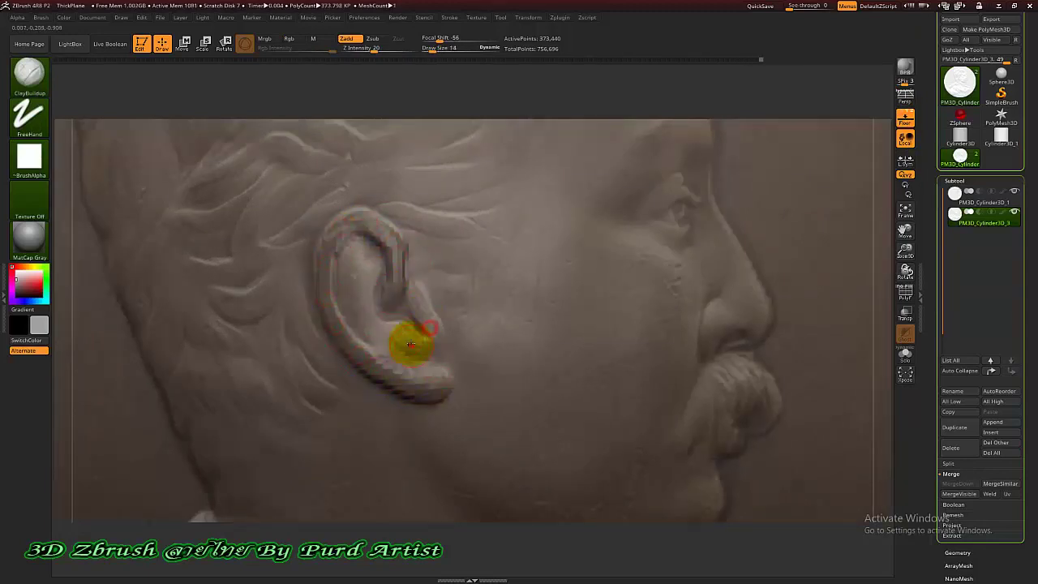
pyautogui.click(905, 118)
pyautogui.moveTo(385, 249)
pyautogui.keyDown('shift'); pyautogui.mouseDown()
pyautogui.moveTo(395, 243)
pyautogui.moveTo(373, 211)
pyautogui.moveTo(386, 232)
pyautogui.moveTo(343, 235)
pyautogui.moveTo(365, 301)
pyautogui.moveTo(425, 351)
pyautogui.mouseUp(); pyautogui.keyUp('shift')
# Step: Switch to the Standard brush, reset its focal shift to 0, and raise the cheek beside the nose
pyautogui.moveTo(468, 324)
pyautogui.mouseDown(button='right')
pyautogui.moveTo(526, 285)
pyautogui.moveTo(658, 330)
pyautogui.mouseUp(button='right')
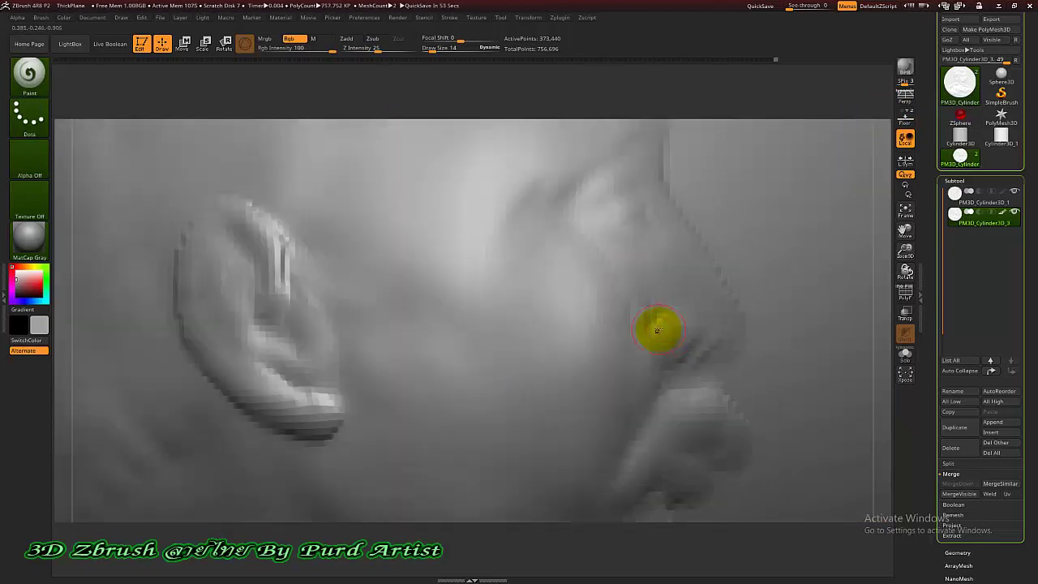
pyautogui.press('b')
pyautogui.press('s')
pyautogui.press('t')
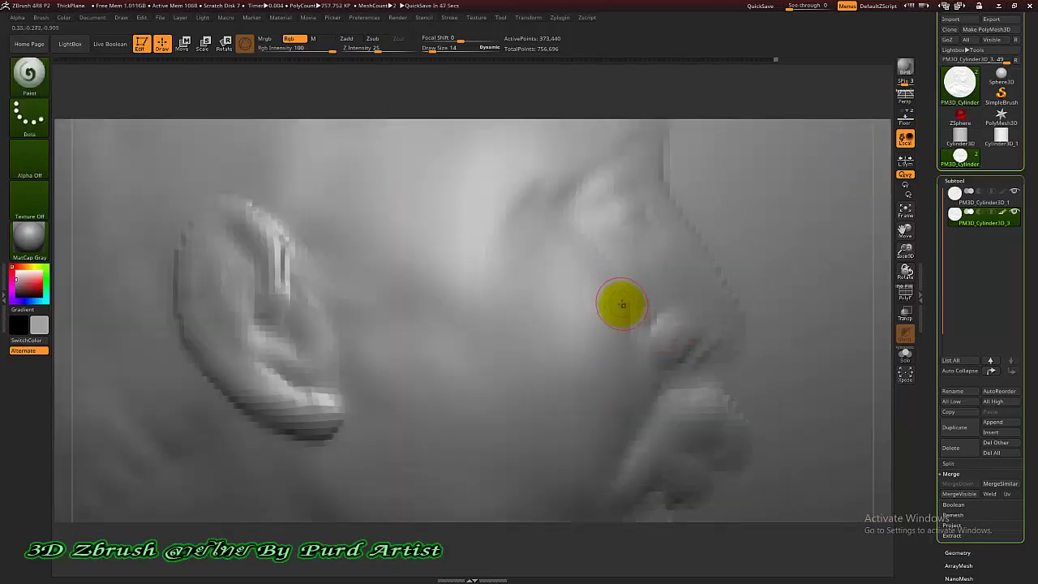
pyautogui.moveTo(610, 304)
pyautogui.mouseDown()
pyautogui.moveTo(614, 340)
pyautogui.moveTo(568, 227)
pyautogui.mouseUp()
pyautogui.click(437, 46)
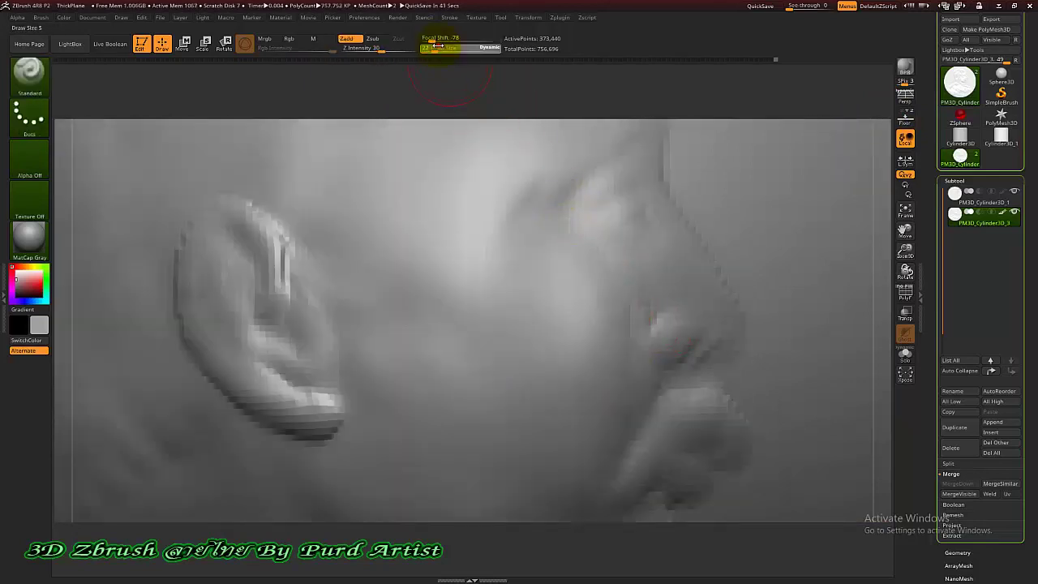
pyautogui.moveTo(438, 46); pyautogui.dragTo(436, 46)
pyautogui.click(461, 39)
pyautogui.moveTo(594, 294)
pyautogui.mouseDown()
pyautogui.moveTo(624, 412)
pyautogui.moveTo(585, 303)
pyautogui.moveTo(559, 339)
pyautogui.mouseUp()
# Step: Smooth the cheek and jaw, and fill out the cheek beside the mouth with ClayBuildup at draw size 30
pyautogui.keyDown('ctrl'); pyautogui.moveTo(558, 339); pyautogui.dragTo(511, 327, button='right'); pyautogui.keyUp('ctrl')
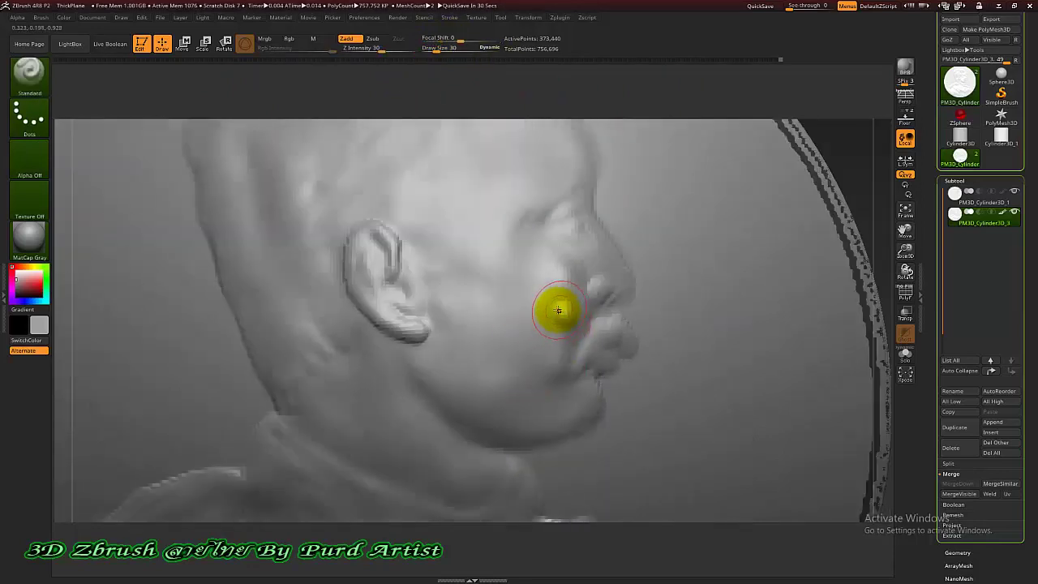
pyautogui.press('shift')
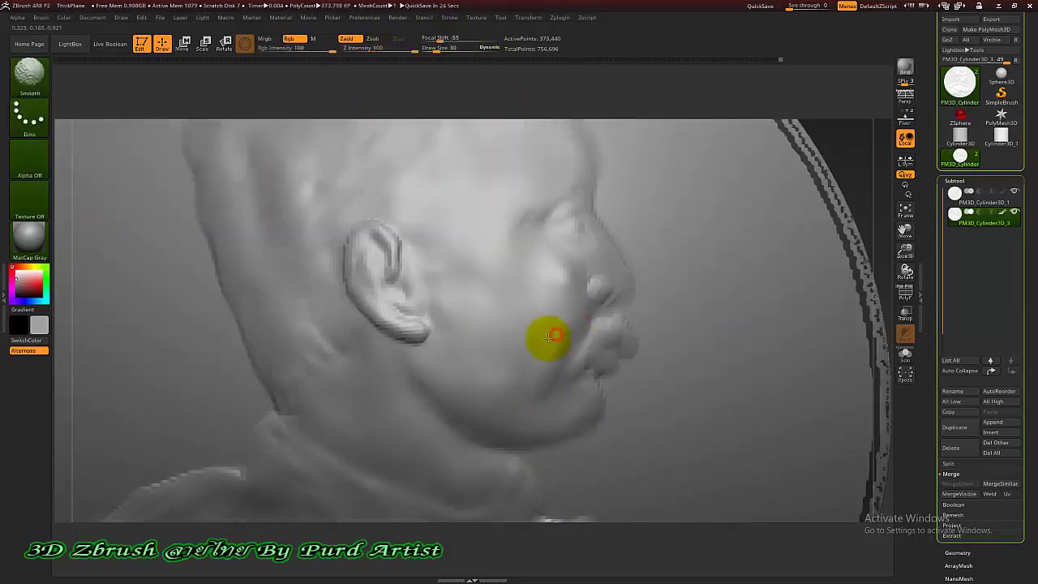
pyautogui.keyDown('shift'); pyautogui.moveTo(517, 400); pyautogui.dragTo(498, 382); pyautogui.keyUp('shift')
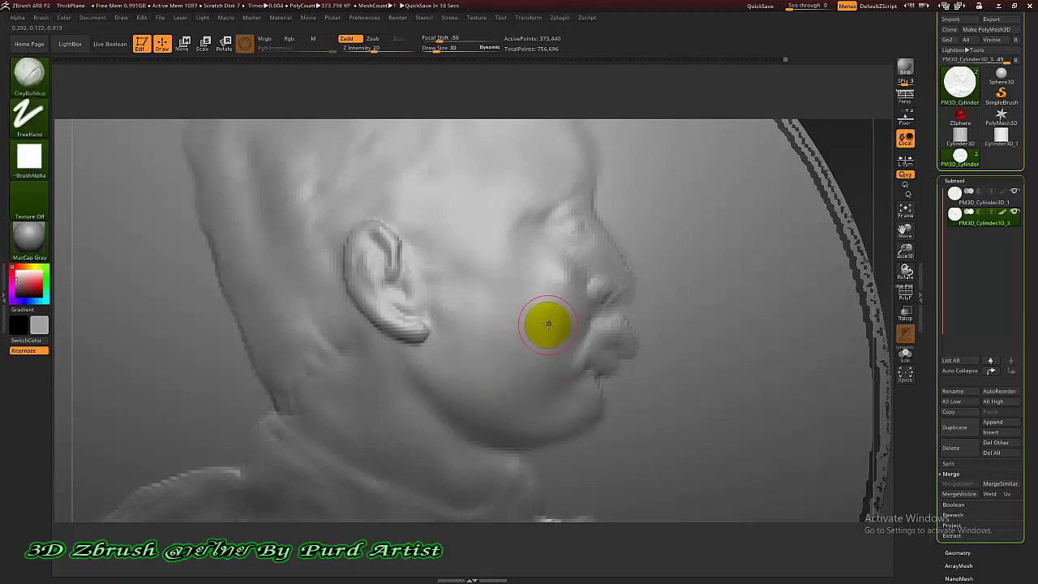
pyautogui.moveTo(561, 306); pyautogui.dragTo(525, 385)
pyautogui.moveTo(507, 325)
pyautogui.keyDown('shift'); pyautogui.mouseDown()
pyautogui.moveTo(524, 366)
pyautogui.moveTo(508, 314)
pyautogui.mouseUp(); pyautogui.keyUp('shift')
# Step: Show the reference image and carve the collar's front edge against the throat with DamStandard at draw size 18, smoothing beside the cut
pyautogui.moveTo(495, 316)
pyautogui.keyDown('ctrl'); pyautogui.mouseDown(button='right')
pyautogui.moveTo(484, 320)
pyautogui.moveTo(536, 315)
pyautogui.mouseUp(button='right'); pyautogui.keyUp('ctrl')
pyautogui.moveTo(438, 430)
pyautogui.keyDown('ctrl'); pyautogui.mouseDown(button='right')
pyautogui.moveTo(510, 371)
pyautogui.moveTo(528, 335)
pyautogui.mouseUp(button='right'); pyautogui.keyUp('ctrl')
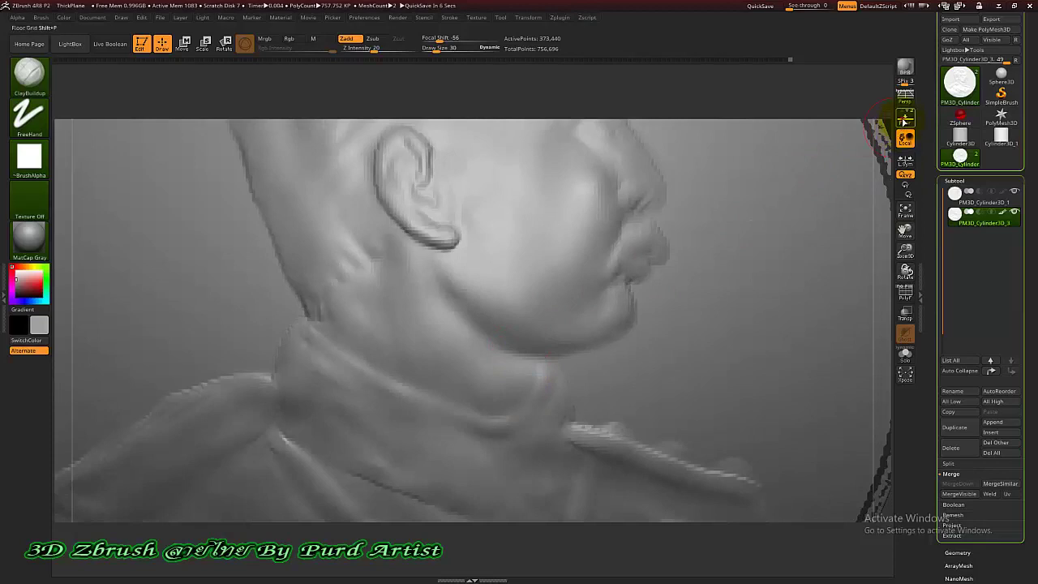
pyautogui.click(905, 122)
pyautogui.keyDown('ctrl'); pyautogui.moveTo(504, 410); pyautogui.dragTo(544, 360, button='right'); pyautogui.keyUp('ctrl')
pyautogui.press('b')
pyautogui.press('d')
pyautogui.press('s')
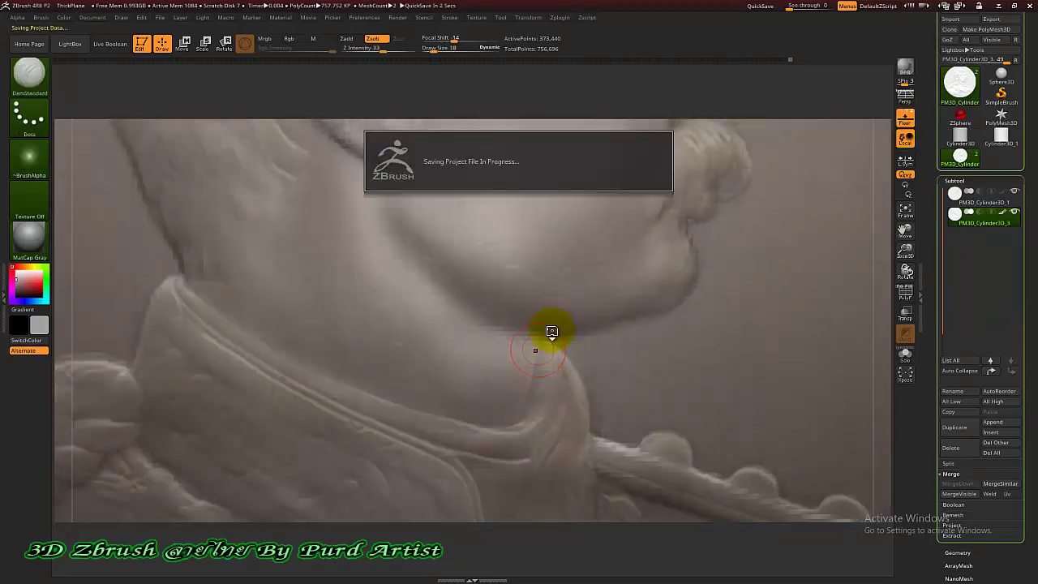
pyautogui.moveTo(545, 334); pyautogui.dragTo(527, 415)
pyautogui.moveTo(533, 411)
pyautogui.keyDown('shift'); pyautogui.mouseDown()
pyautogui.moveTo(547, 362)
pyautogui.moveTo(551, 386)
pyautogui.mouseUp(); pyautogui.keyUp('shift')
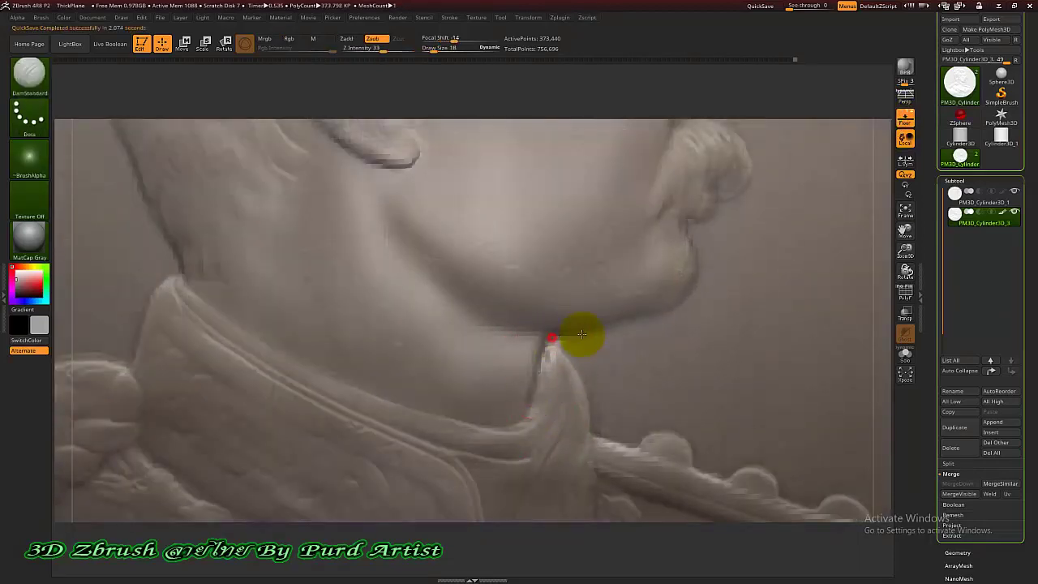
# Step: Carve the contour under the chin and around its front with DamStandard, and smooth the surface just outside it
pyautogui.moveTo(623, 330); pyautogui.dragTo(647, 324)
pyautogui.moveTo(600, 343)
pyautogui.keyDown('shift'); pyautogui.mouseDown()
pyautogui.moveTo(621, 345)
pyautogui.moveTo(601, 347)
pyautogui.mouseUp(); pyautogui.keyUp('shift')
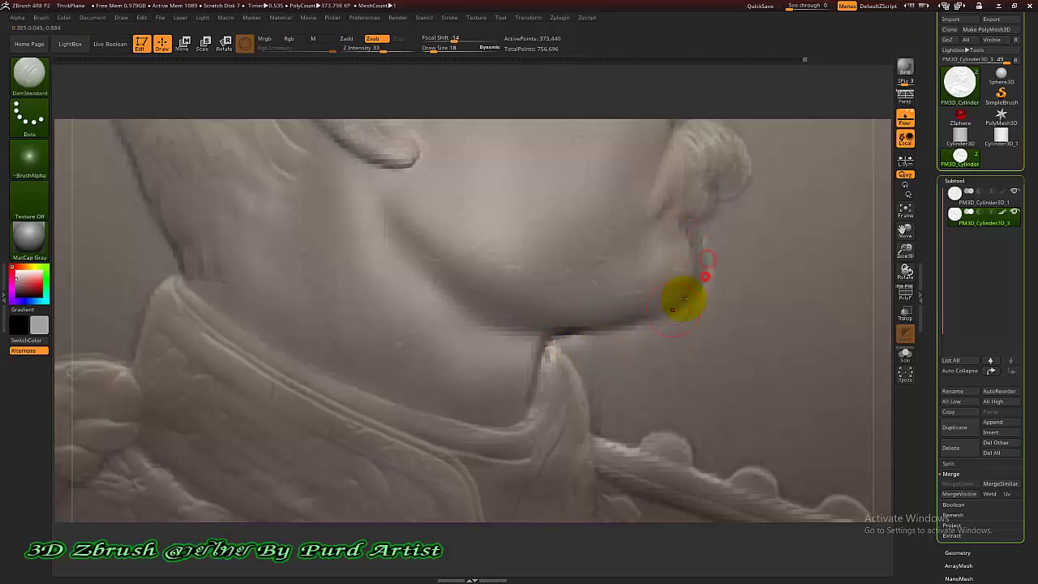
pyautogui.moveTo(686, 318)
pyautogui.keyDown('shift'); pyautogui.mouseDown()
pyautogui.moveTo(714, 298)
pyautogui.moveTo(689, 338)
pyautogui.mouseUp(); pyautogui.keyUp('shift')
# Step: Compare the relief with the reference image hidden and shown, and carve the collar's upper edge along the neck with DamStandard
pyautogui.keyDown('ctrl'); pyautogui.moveTo(763, 291); pyautogui.dragTo(738, 293, button='right'); pyautogui.keyUp('ctrl')
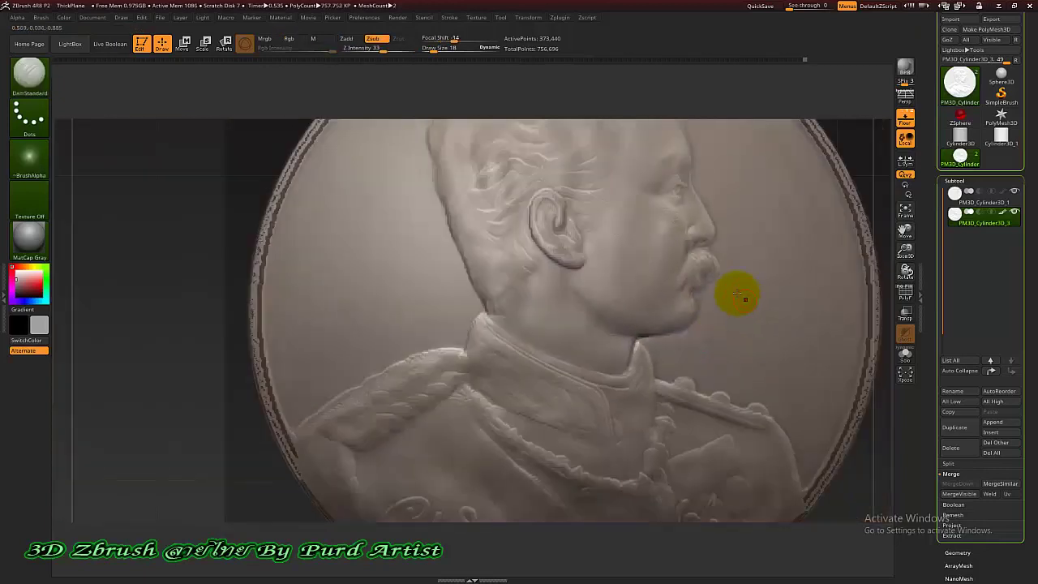
pyautogui.click(1014, 193)
pyautogui.click(1013, 193)
pyautogui.click(905, 119)
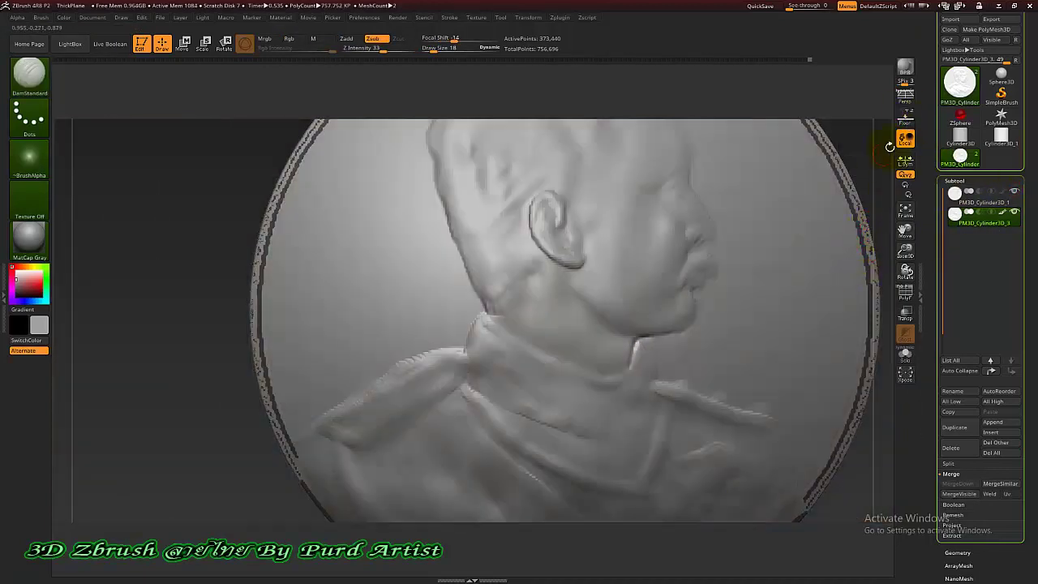
pyautogui.click(904, 120)
pyautogui.keyDown('ctrl'); pyautogui.moveTo(568, 383); pyautogui.dragTo(566, 344, button='right'); pyautogui.keyUp('ctrl')
pyautogui.keyDown('ctrl'); pyautogui.moveTo(475, 297); pyautogui.dragTo(477, 280, button='right'); pyautogui.keyUp('ctrl')
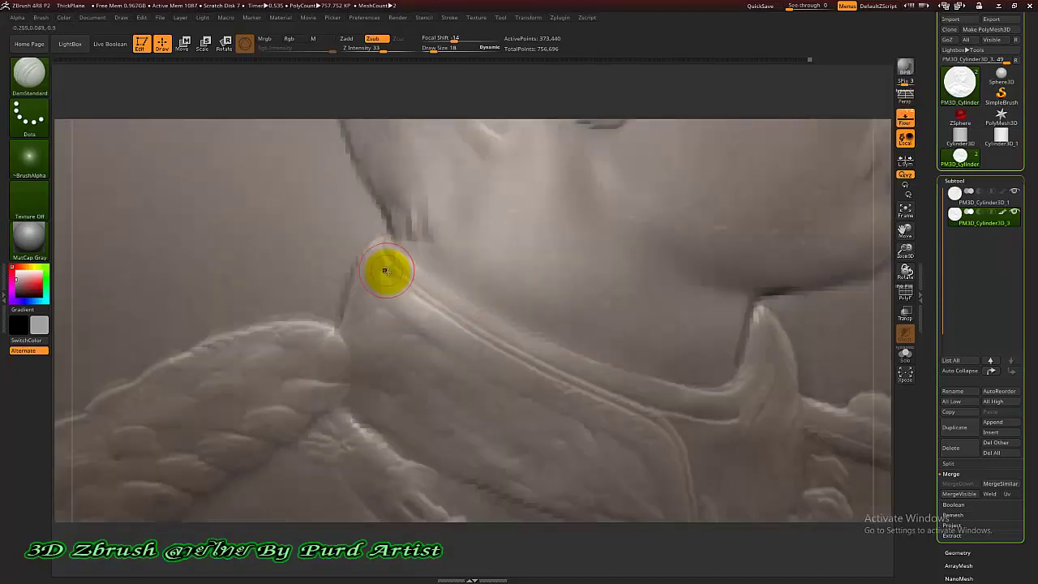
pyautogui.moveTo(387, 272)
pyautogui.mouseDown()
pyautogui.moveTo(549, 317)
pyautogui.moveTo(521, 345)
pyautogui.moveTo(684, 411)
pyautogui.mouseUp()
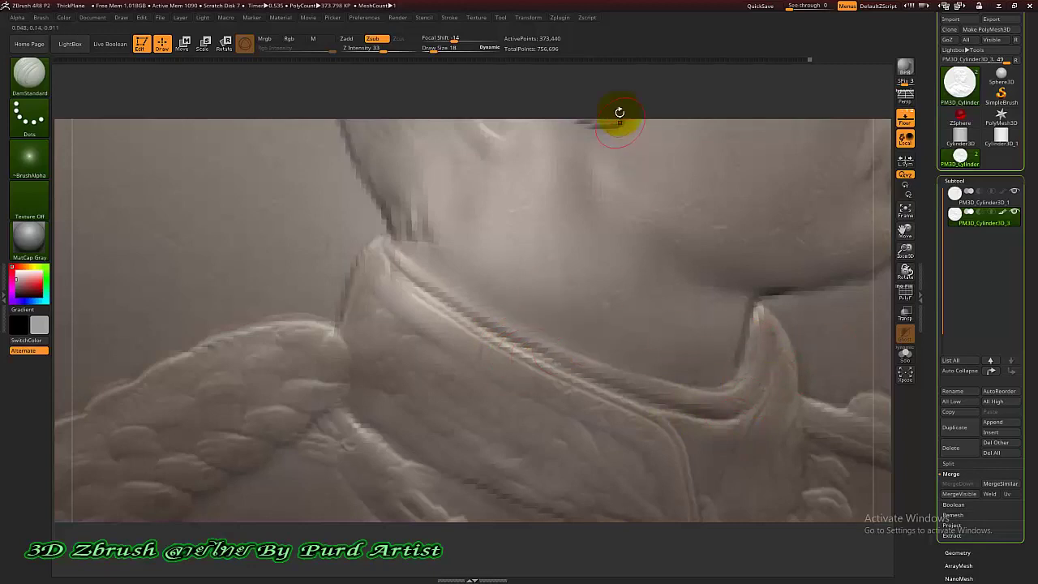
# Step: Carve the collar's front fold and the upper and lower border lines of its decorated panel with DamStandard
pyautogui.keyDown('alt'); pyautogui.moveTo(590, 363); pyautogui.dragTo(565, 290, button='right'); pyautogui.keyUp('alt')
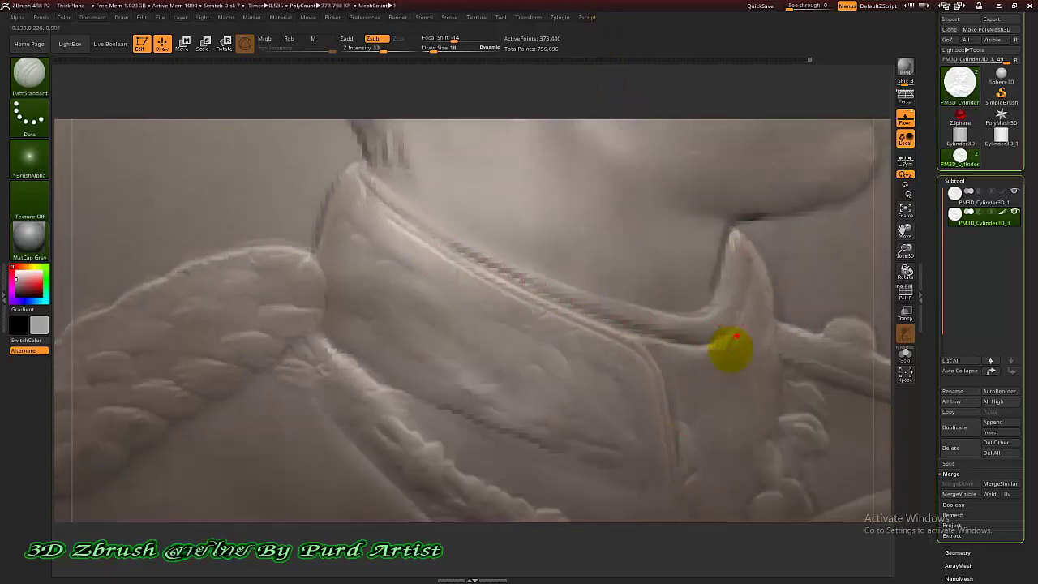
pyautogui.moveTo(344, 201)
pyautogui.mouseDown()
pyautogui.moveTo(378, 244)
pyautogui.moveTo(636, 417)
pyautogui.mouseUp()
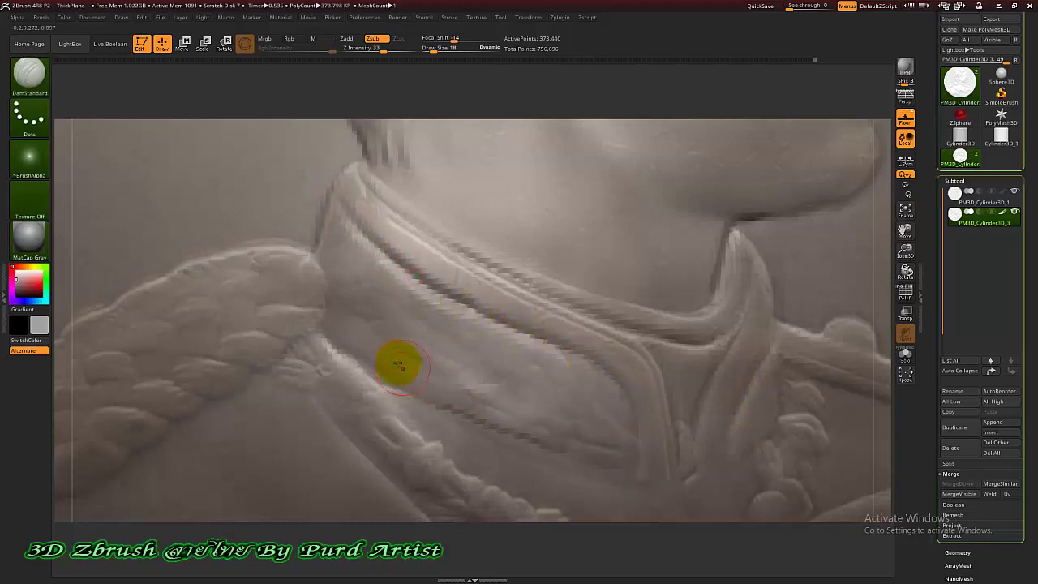
pyautogui.moveTo(362, 327)
pyautogui.mouseDown()
pyautogui.moveTo(457, 389)
pyautogui.moveTo(475, 419)
pyautogui.moveTo(617, 450)
pyautogui.mouseUp()
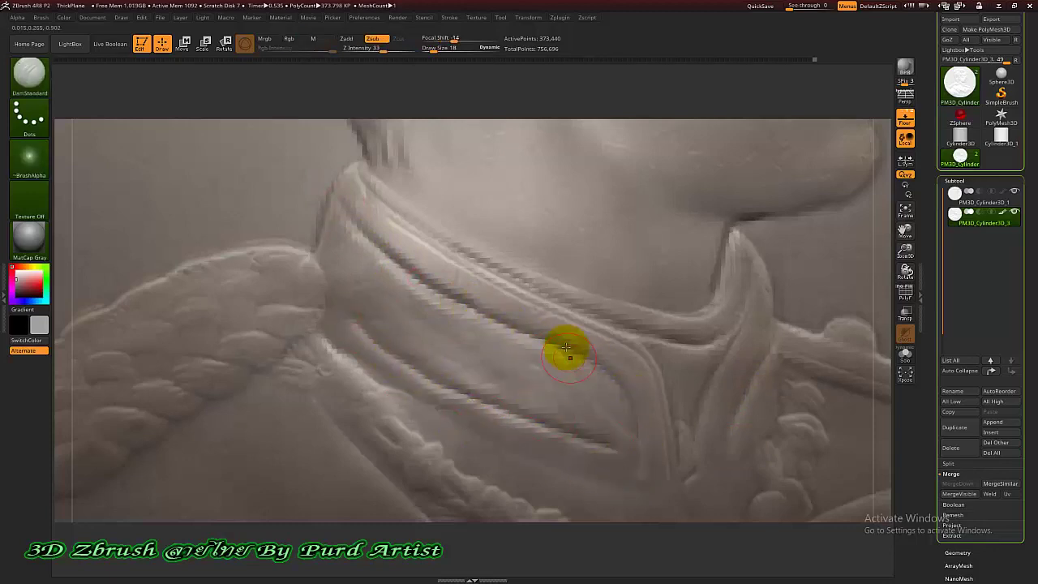
# Step: Raise the leaf ornament inside the collar panel with the Standard brush at Z intensity 17, and check it with the reference hidden
pyautogui.press('b')
pyautogui.press('s')
pyautogui.press('t')
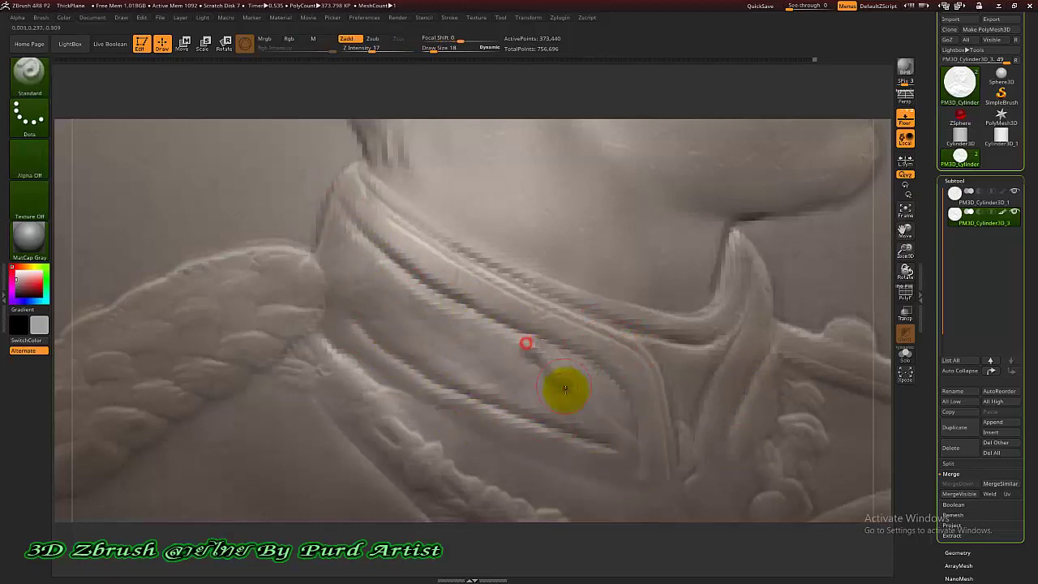
pyautogui.moveTo(565, 388); pyautogui.dragTo(560, 402)
pyautogui.moveTo(499, 354)
pyautogui.mouseDown()
pyautogui.moveTo(481, 389)
pyautogui.moveTo(454, 338)
pyautogui.moveTo(380, 327)
pyautogui.moveTo(391, 299)
pyautogui.mouseUp()
pyautogui.moveTo(344, 234); pyautogui.dragTo(346, 277)
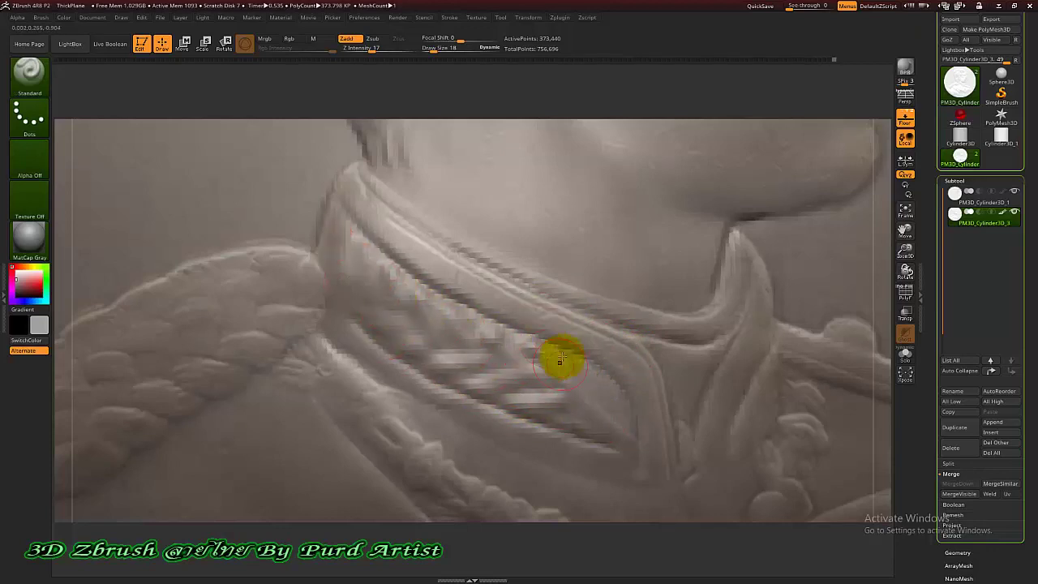
pyautogui.moveTo(560, 359)
pyautogui.keyDown('ctrl'); pyautogui.mouseDown(button='right')
pyautogui.moveTo(641, 398)
pyautogui.moveTo(686, 349)
pyautogui.mouseUp(button='right'); pyautogui.keyUp('ctrl')
pyautogui.click(904, 121)
pyautogui.moveTo(489, 324)
pyautogui.keyDown('ctrl'); pyautogui.mouseDown(button='right')
pyautogui.moveTo(489, 351)
pyautogui.moveTo(540, 385)
pyautogui.moveTo(549, 321)
pyautogui.mouseUp(button='right'); pyautogui.keyUp('ctrl')
pyautogui.click(903, 121)
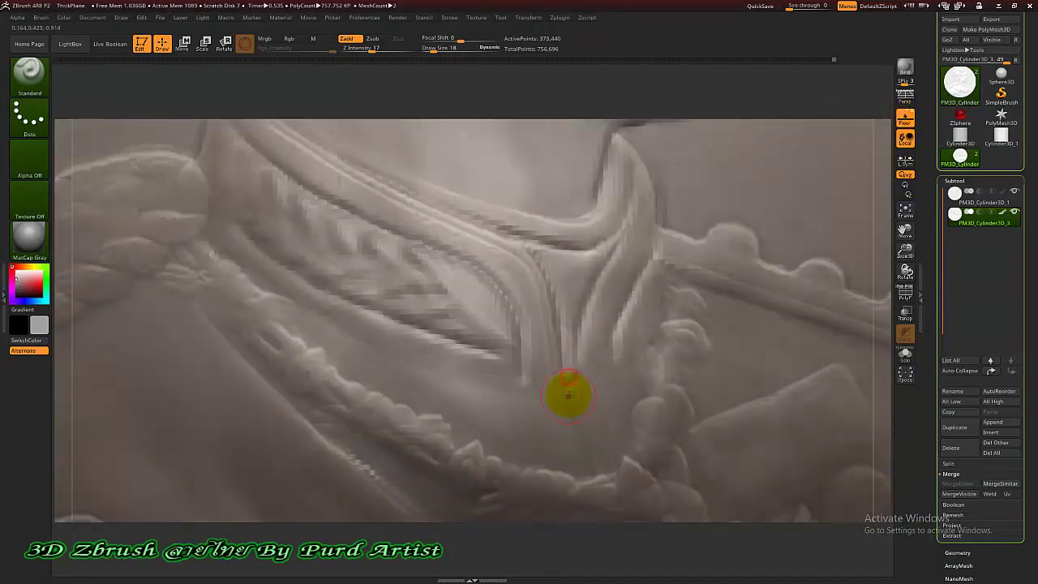
# Step: Carve the lower edge line of the front shoulder strap with DamStandard, and smooth the area at its outer end
pyautogui.press('b')
pyautogui.press('d')
pyautogui.press('s')
pyautogui.moveTo(614, 335)
pyautogui.keyDown('ctrl'); pyautogui.mouseDown(button='right')
pyautogui.moveTo(760, 338)
pyautogui.moveTo(642, 313)
pyautogui.mouseUp(button='right'); pyautogui.keyUp('ctrl')
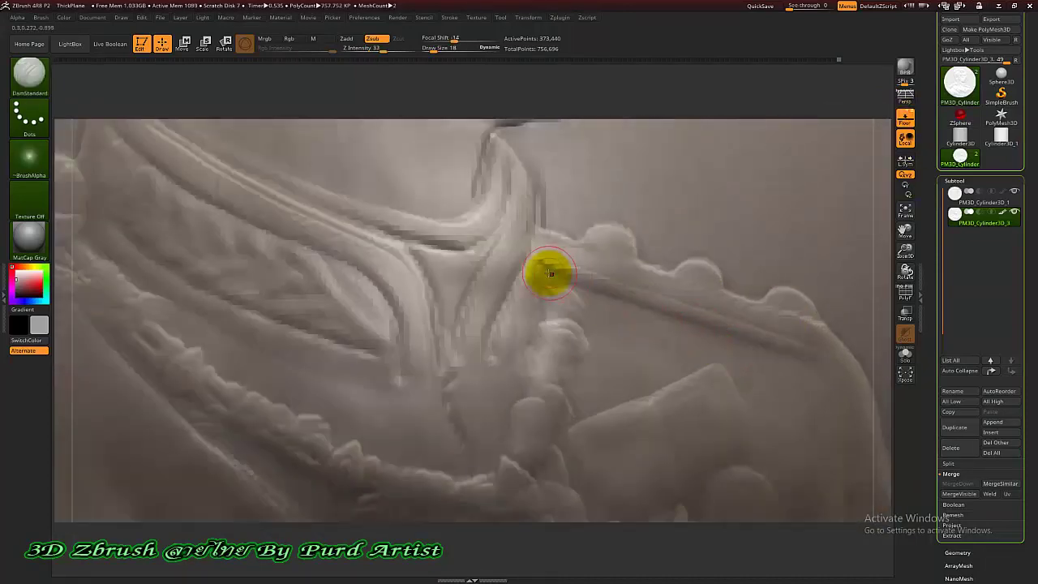
pyautogui.moveTo(545, 264); pyautogui.dragTo(819, 367)
pyautogui.moveTo(688, 294)
pyautogui.keyDown('ctrl'); pyautogui.mouseDown(button='right')
pyautogui.moveTo(784, 380)
pyautogui.moveTo(778, 325)
pyautogui.mouseUp(button='right'); pyautogui.keyUp('ctrl')
pyautogui.moveTo(777, 325); pyautogui.dragTo(785, 386)
pyautogui.press('b')
pyautogui.press('c')
pyautogui.press('b')
pyautogui.keyDown('shift'); pyautogui.moveTo(781, 319); pyautogui.dragTo(790, 332); pyautogui.keyUp('shift')
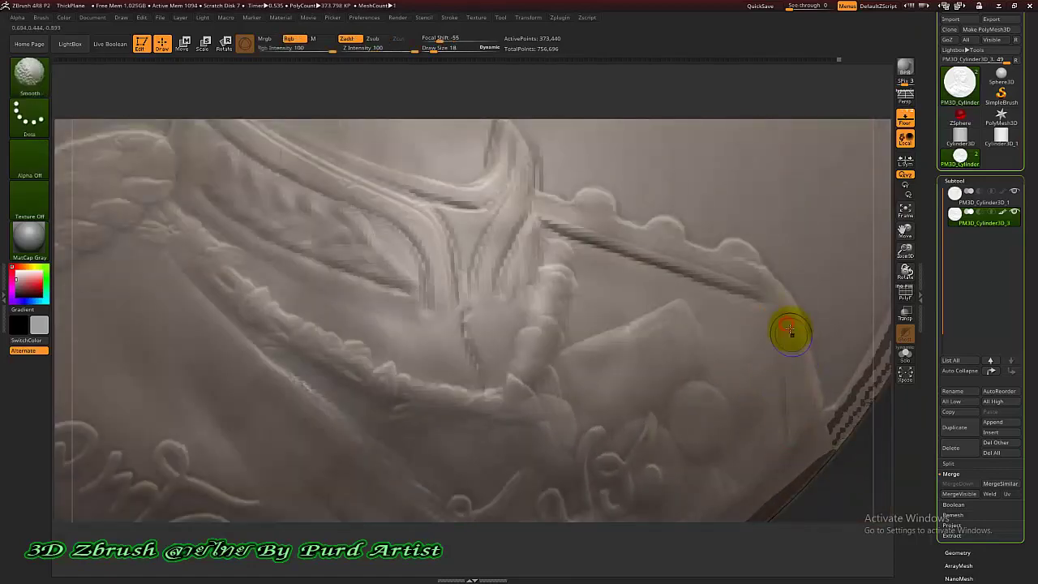
# Step: Raise the braided strands of the back epaulette and its hanging end with the Standard brush at Z intensity 17
pyautogui.moveTo(452, 331)
pyautogui.keyDown('ctrl'); pyautogui.mouseDown(button='right')
pyautogui.moveTo(498, 371)
pyautogui.moveTo(577, 379)
pyautogui.mouseUp(button='right'); pyautogui.keyUp('ctrl')
pyautogui.keyDown('ctrl'); pyautogui.moveTo(206, 298); pyautogui.dragTo(199, 281, button='right'); pyautogui.keyUp('ctrl')
pyautogui.keyDown('alt'); pyautogui.moveTo(198, 280); pyautogui.dragTo(335, 232); pyautogui.keyUp('alt')
pyautogui.press('b')
pyautogui.press('s')
pyautogui.press('t')
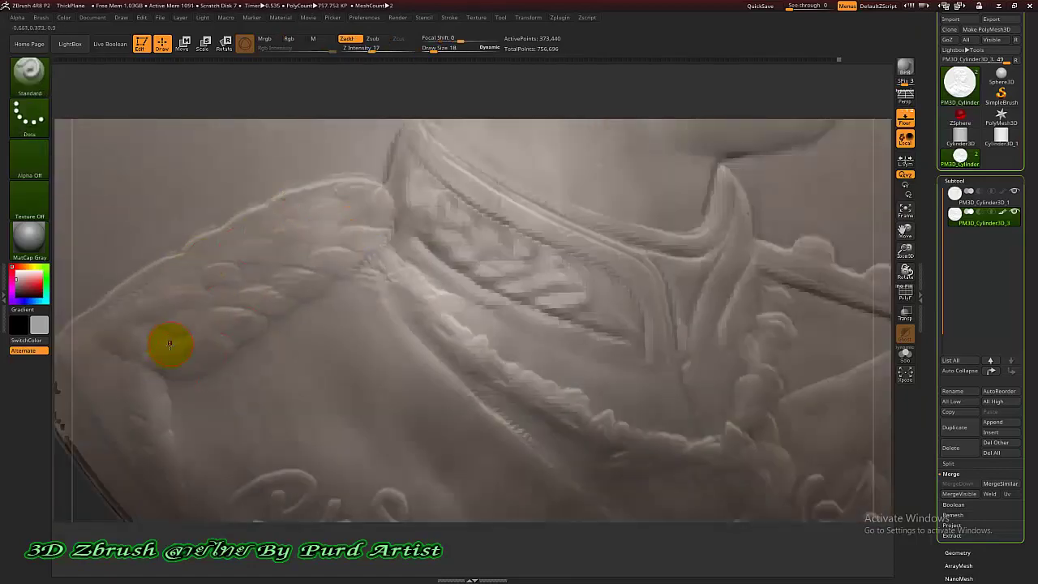
pyautogui.moveTo(197, 347)
pyautogui.mouseDown()
pyautogui.moveTo(208, 273)
pyautogui.moveTo(234, 246)
pyautogui.moveTo(292, 214)
pyautogui.moveTo(325, 227)
pyautogui.moveTo(366, 210)
pyautogui.mouseUp()
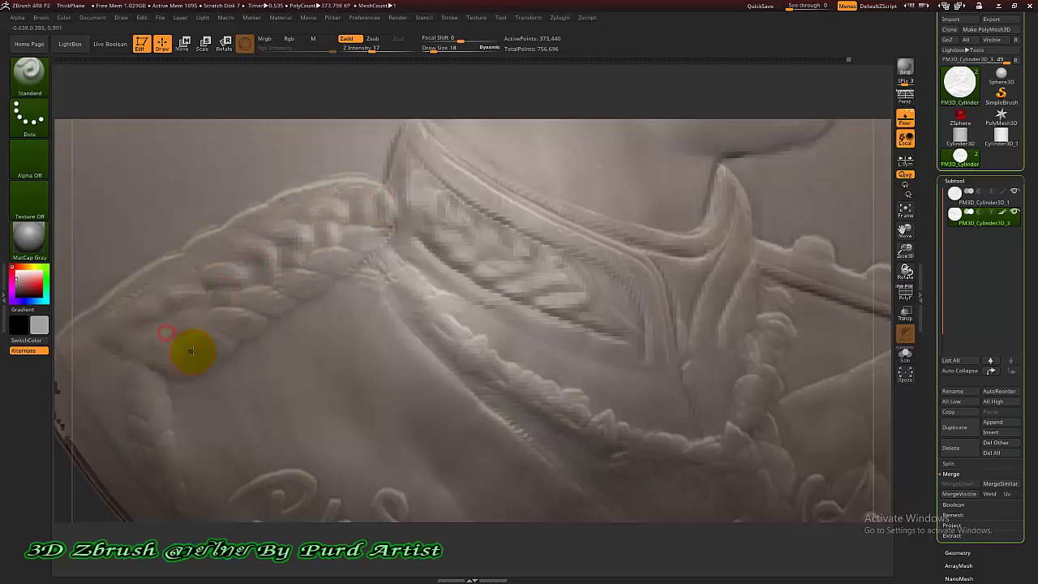
pyautogui.moveTo(284, 279); pyautogui.dragTo(325, 289)
pyautogui.moveTo(312, 260); pyautogui.dragTo(351, 266)
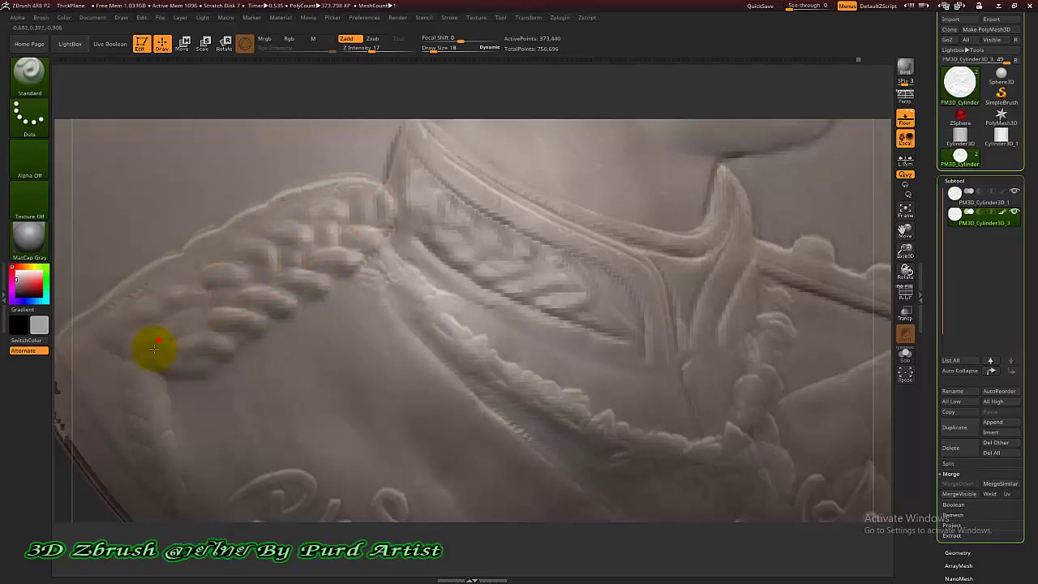
pyautogui.moveTo(84, 484)
pyautogui.keyDown('alt'); pyautogui.mouseDown()
pyautogui.moveTo(203, 348)
pyautogui.moveTo(235, 343)
pyautogui.mouseUp(); pyautogui.keyUp('alt')
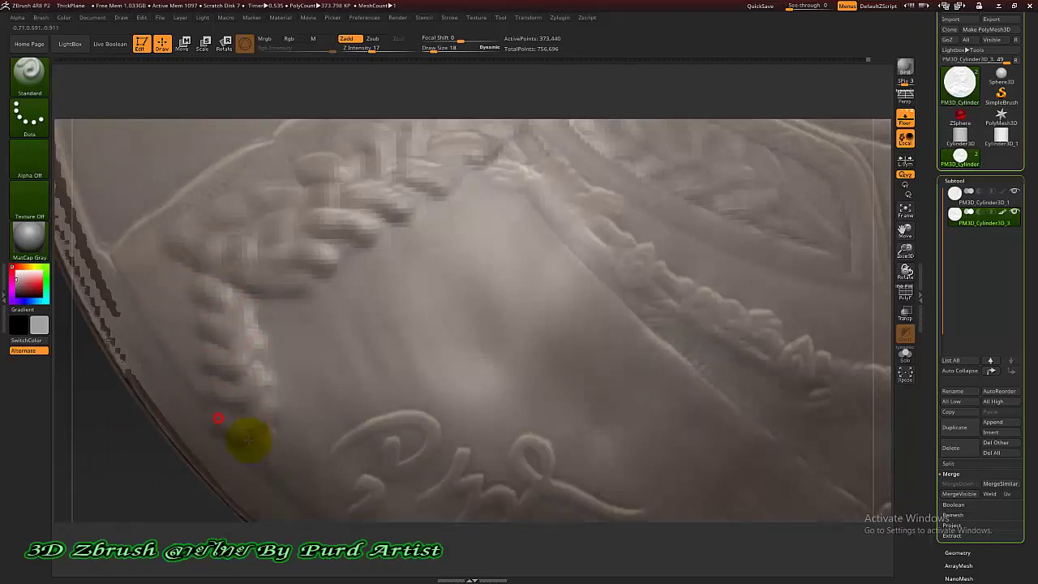
pyautogui.keyDown('ctrl'); pyautogui.moveTo(243, 333); pyautogui.dragTo(327, 346, button='right'); pyautogui.keyUp('ctrl')
pyautogui.keyDown('ctrl'); pyautogui.moveTo(669, 306); pyautogui.dragTo(402, 344, button='right'); pyautogui.keyUp('ctrl')
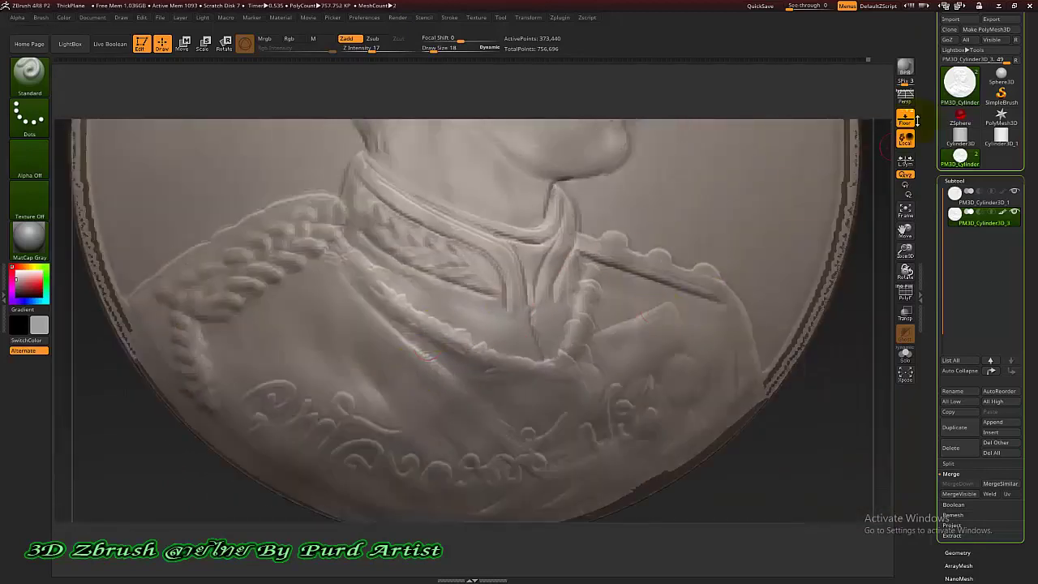
# Step: Hide the reference, build up the chest folds and medal area with ClayBuildup at Z intensity 20, and smooth the uniform's surface
pyautogui.hotkey('shift', 'p')
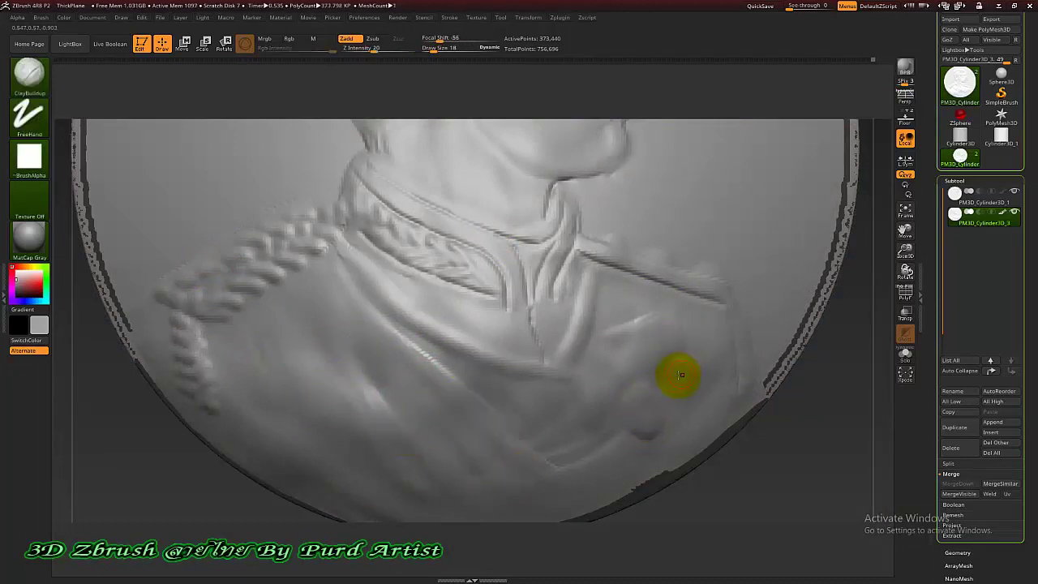
pyautogui.keyDown('ctrl'); pyautogui.moveTo(601, 413); pyautogui.dragTo(658, 274, button='right'); pyautogui.keyUp('ctrl')
pyautogui.keyDown('ctrl'); pyautogui.moveTo(480, 238); pyautogui.dragTo(530, 200, button='right'); pyautogui.keyUp('ctrl')
pyautogui.moveTo(529, 201)
pyautogui.keyDown('shift'); pyautogui.mouseDown()
pyautogui.moveTo(515, 213)
pyautogui.moveTo(523, 197)
pyautogui.moveTo(536, 288)
pyautogui.mouseUp(); pyautogui.keyUp('shift')
pyautogui.keyDown('ctrl'); pyautogui.moveTo(515, 335); pyautogui.dragTo(544, 303, button='right'); pyautogui.keyUp('ctrl')
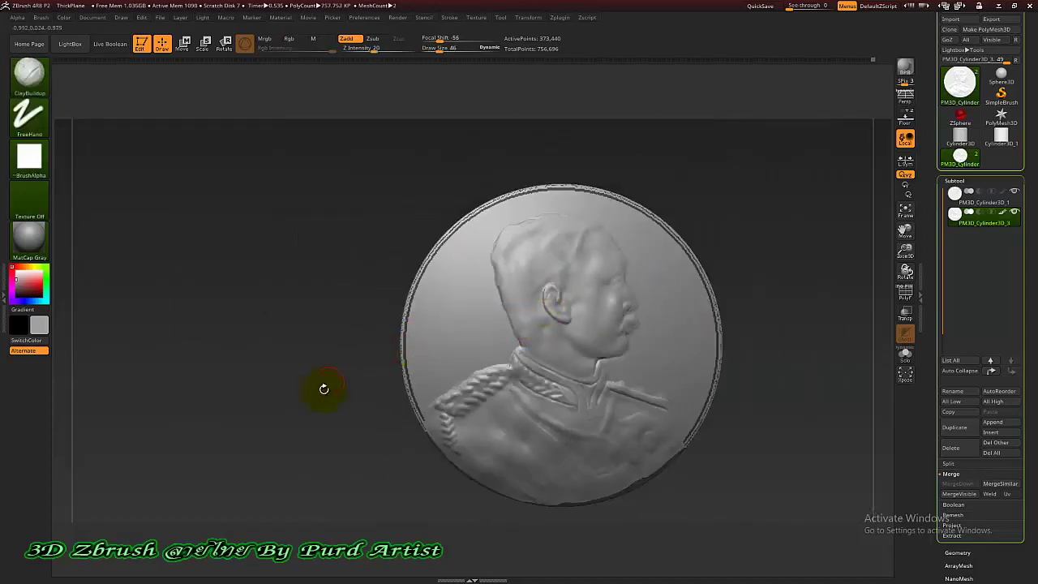
pyautogui.keyDown('alt'); pyautogui.moveTo(326, 389); pyautogui.dragTo(277, 349); pyautogui.keyUp('alt')
pyautogui.keyDown('ctrl'); pyautogui.moveTo(476, 359); pyautogui.dragTo(491, 400, button='right'); pyautogui.keyUp('ctrl')
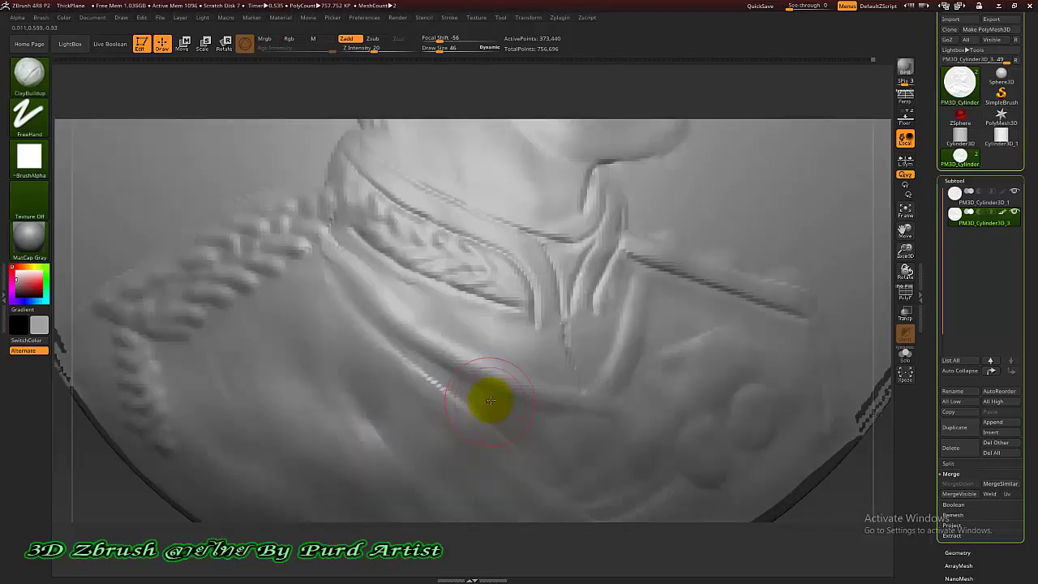
# Step: Show the reference, raise the braided cord along the collar base with ClayBuildup at draw size 26, and touch up the neck below the ear
pyautogui.hotkey('ctrl', 'l')
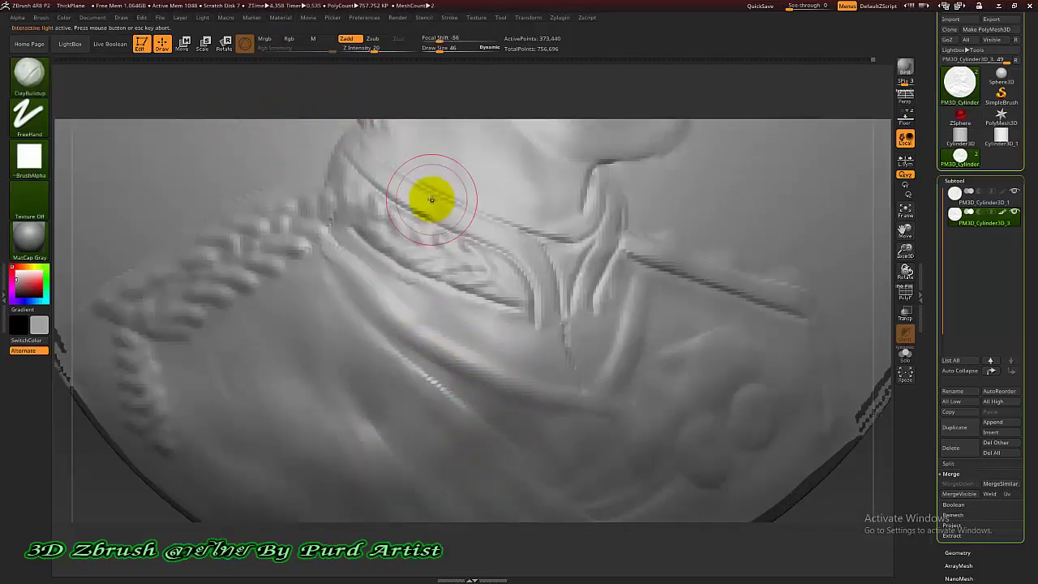
pyautogui.moveTo(428, 198)
pyautogui.mouseDown()
pyautogui.moveTo(433, 255)
pyautogui.moveTo(348, 308)
pyautogui.moveTo(292, 258)
pyautogui.moveTo(270, 261)
pyautogui.mouseUp()
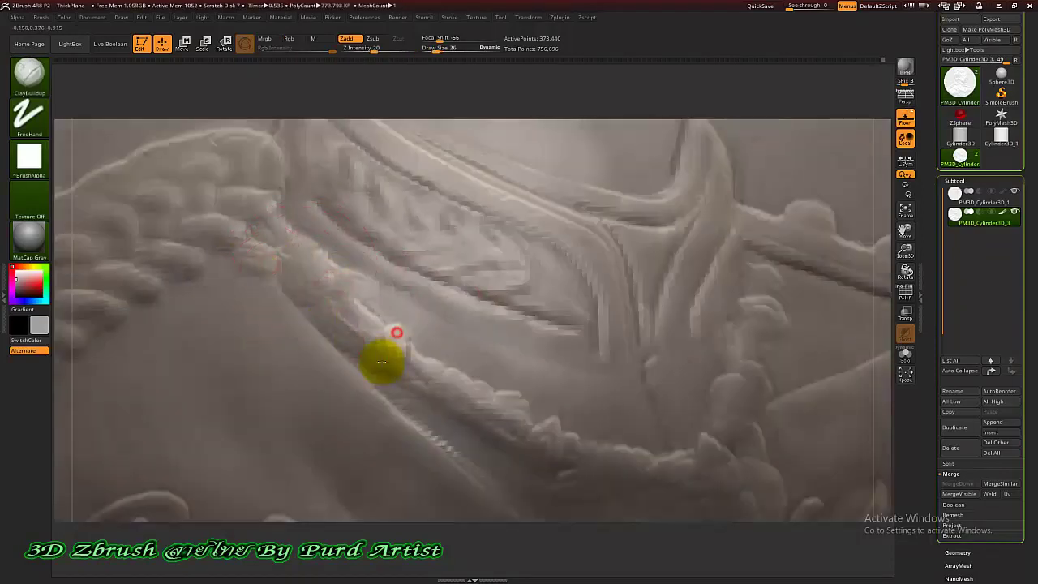
pyautogui.moveTo(381, 361); pyautogui.dragTo(469, 393)
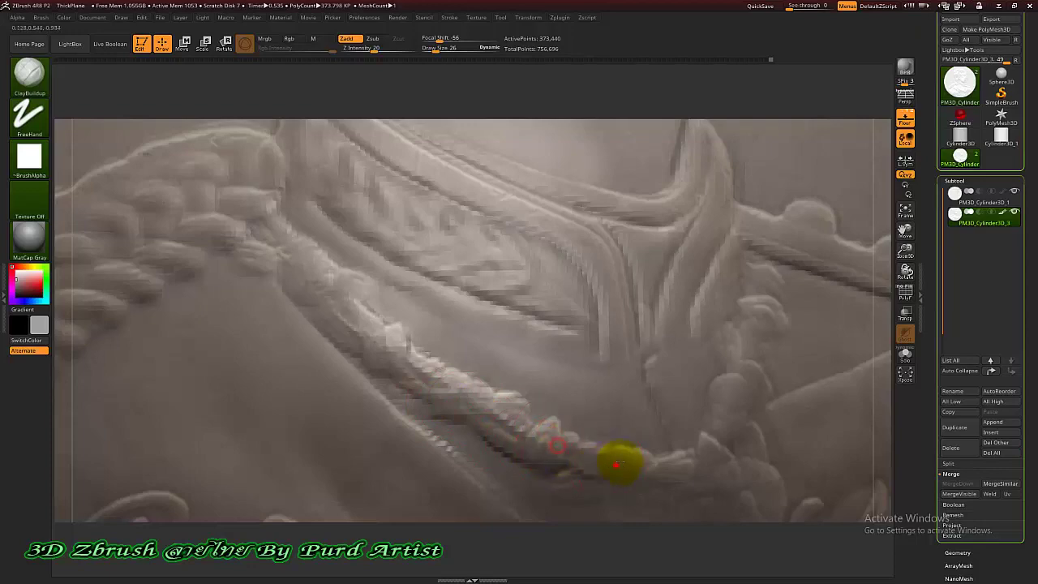
pyautogui.moveTo(677, 474)
pyautogui.mouseDown()
pyautogui.moveTo(706, 447)
pyautogui.moveTo(699, 451)
pyautogui.mouseUp()
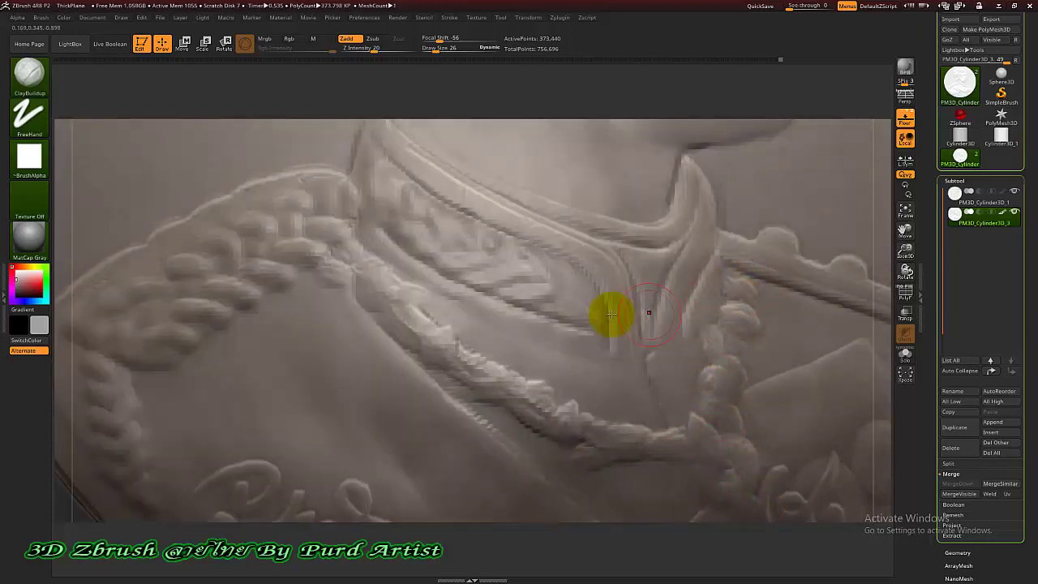
pyautogui.keyDown('ctrl'); pyautogui.moveTo(610, 314); pyautogui.dragTo(630, 359, button='right'); pyautogui.keyUp('ctrl')
pyautogui.keyDown('alt'); pyautogui.moveTo(270, 316); pyautogui.dragTo(190, 354); pyautogui.keyUp('alt')
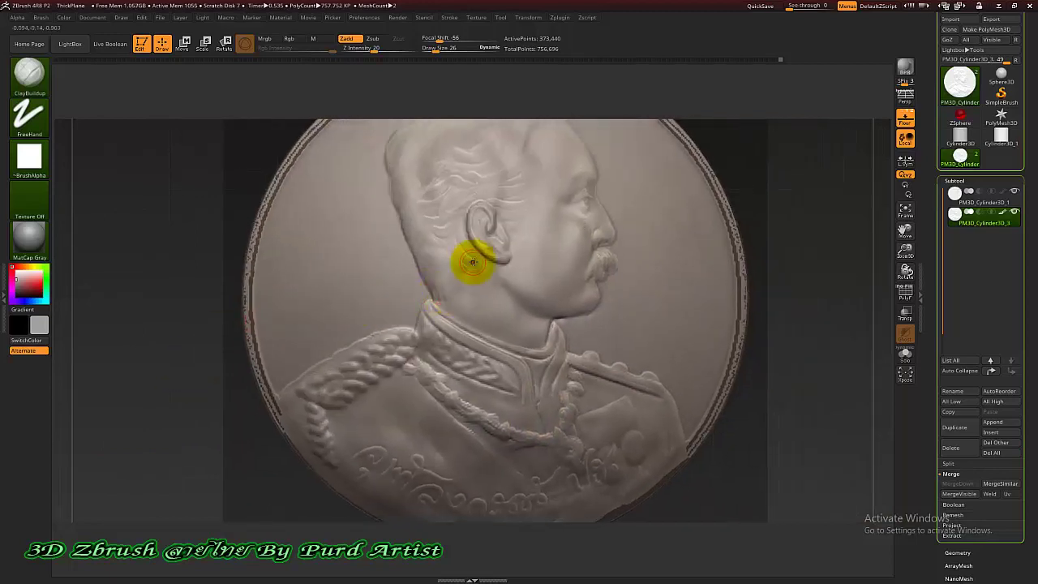
pyautogui.moveTo(445, 293); pyautogui.dragTo(369, 276)
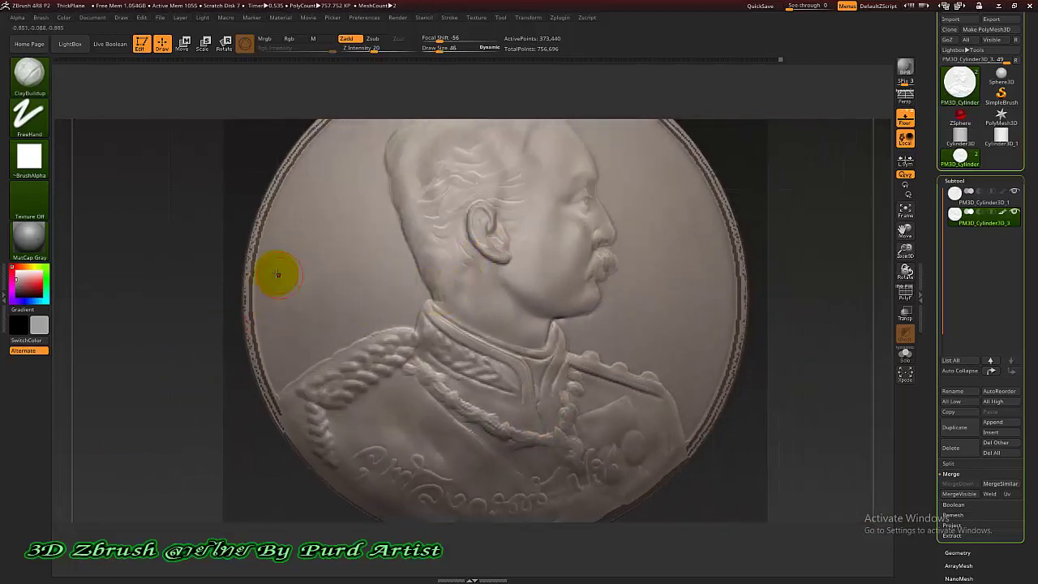
# Step: Smooth the jagged stepped edge all around the coin's rim with the Smooth brush at draw size 106
pyautogui.keyDown('shift'); pyautogui.moveTo(277, 275); pyautogui.dragTo(252, 248); pyautogui.keyUp('shift')
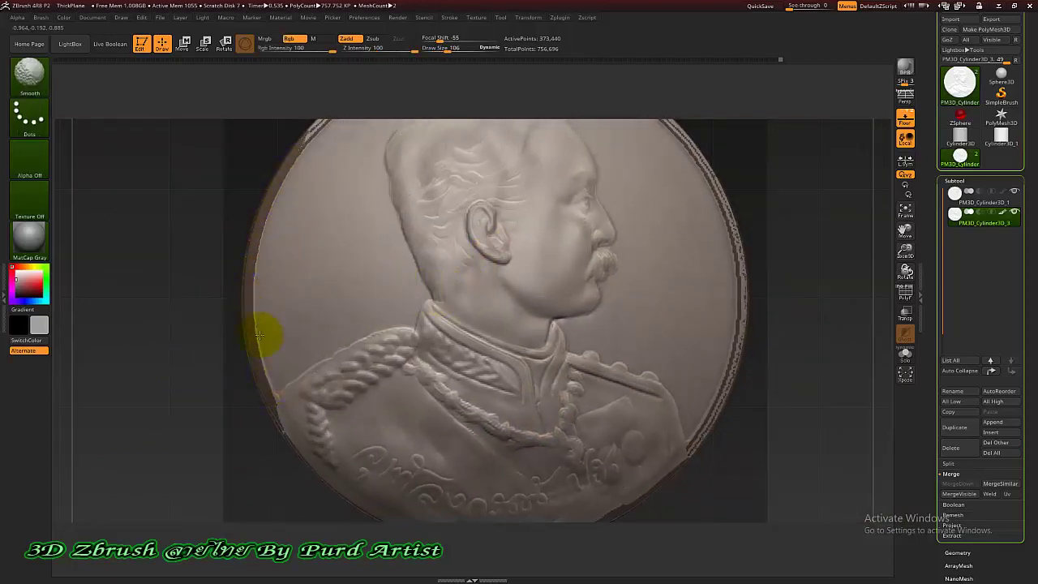
pyautogui.moveTo(218, 404); pyautogui.dragTo(151, 389)
pyautogui.moveTo(256, 275)
pyautogui.keyDown('shift'); pyautogui.mouseDown()
pyautogui.moveTo(341, 225)
pyautogui.moveTo(463, 181)
pyautogui.moveTo(640, 258)
pyautogui.moveTo(699, 470)
pyautogui.mouseUp(); pyautogui.keyUp('shift')
pyautogui.keyDown('alt'); pyautogui.moveTo(738, 356); pyautogui.dragTo(719, 332); pyautogui.keyUp('alt')
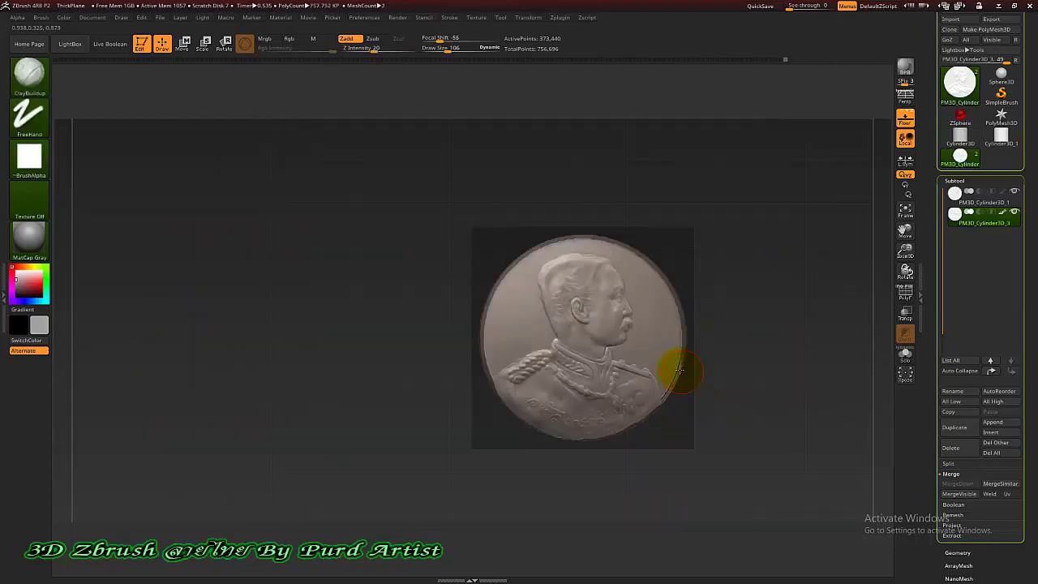
pyautogui.press('f')
pyautogui.keyDown('shift'); pyautogui.moveTo(666, 356); pyautogui.dragTo(630, 440); pyautogui.keyUp('shift')
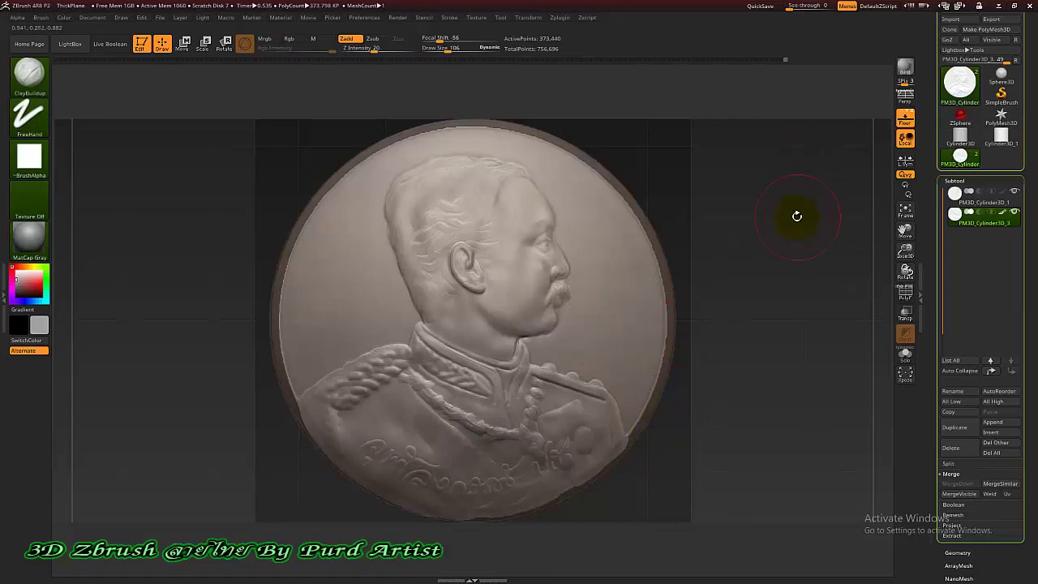
# Step: Show the base cylinder together with the portrait disc, and move the disc back so that it sits inside the raised rim
pyautogui.moveTo(797, 215); pyautogui.dragTo(897, 233)
pyautogui.moveTo(815, 310); pyautogui.dragTo(903, 229)
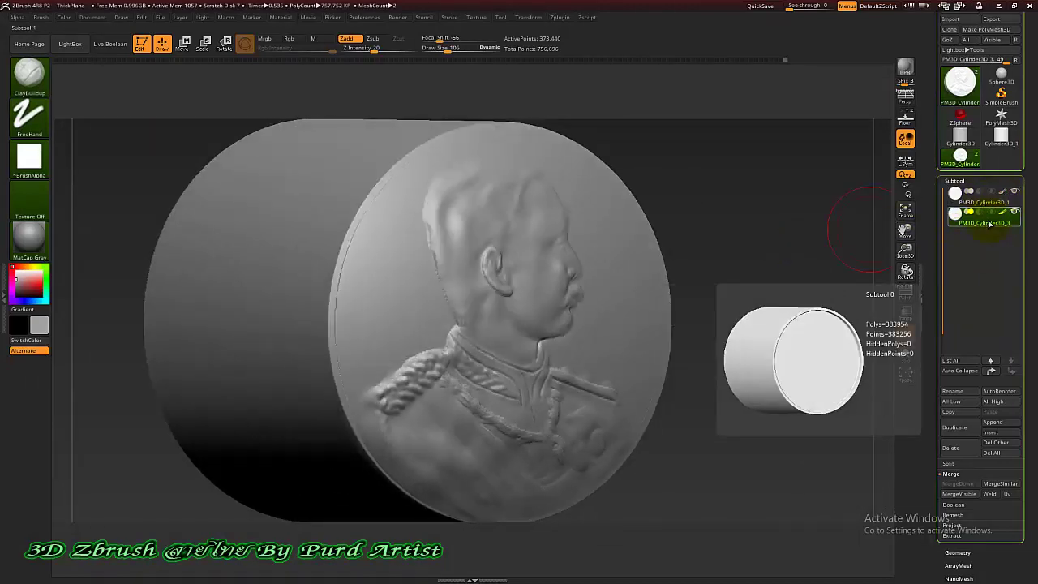
pyautogui.click(185, 44)
pyautogui.moveTo(412, 316); pyautogui.dragTo(431, 334)
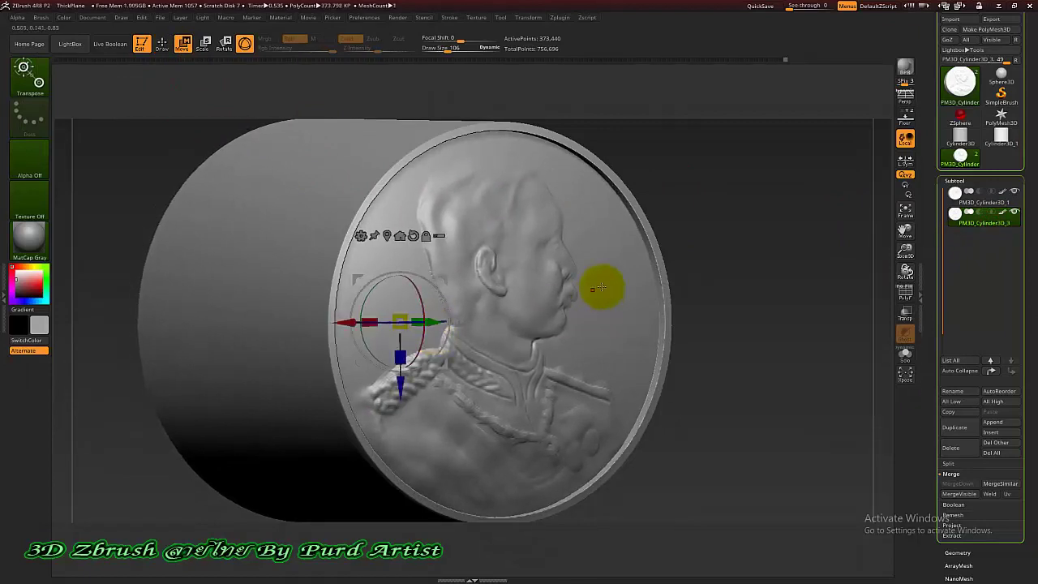
pyautogui.moveTo(836, 315); pyautogui.dragTo(736, 326)
pyautogui.click(163, 46)
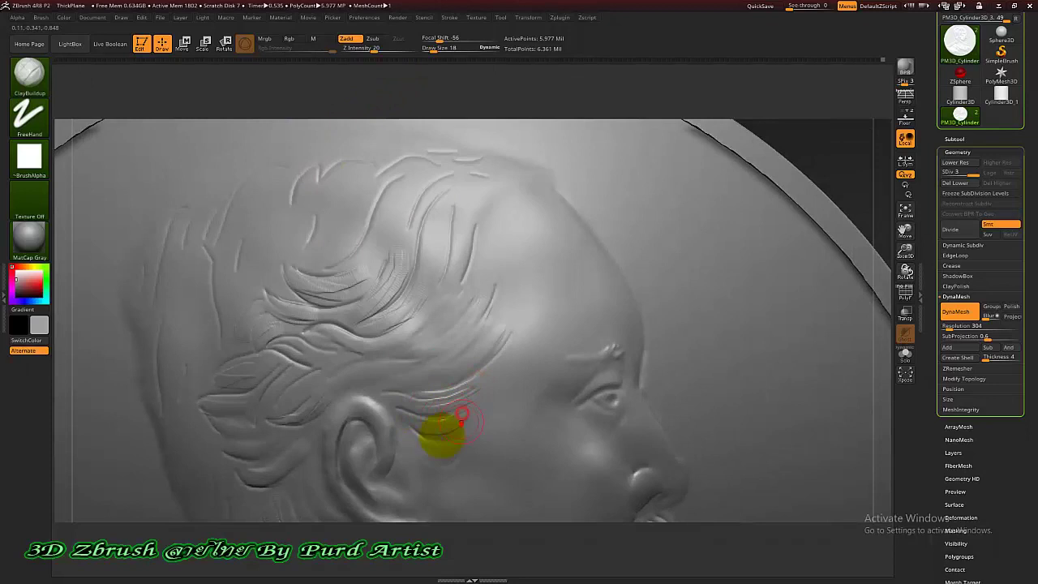
# Step: Build up flowing hair strands on the crown, temple and back of the head with ClayBuildup at draw size 18, smoothing harsh strokes
pyautogui.moveTo(412, 176)
pyautogui.mouseDown()
pyautogui.moveTo(374, 237)
pyautogui.moveTo(385, 187)
pyautogui.mouseUp()
pyautogui.moveTo(463, 179); pyautogui.dragTo(436, 261)
pyautogui.moveTo(471, 204)
pyautogui.mouseDown()
pyautogui.moveTo(454, 277)
pyautogui.moveTo(359, 215)
pyautogui.moveTo(341, 173)
pyautogui.moveTo(274, 171)
pyautogui.moveTo(291, 228)
pyautogui.moveTo(262, 232)
pyautogui.moveTo(274, 241)
pyautogui.moveTo(400, 179)
pyautogui.moveTo(465, 215)
pyautogui.moveTo(370, 301)
pyautogui.moveTo(287, 235)
pyautogui.mouseUp()
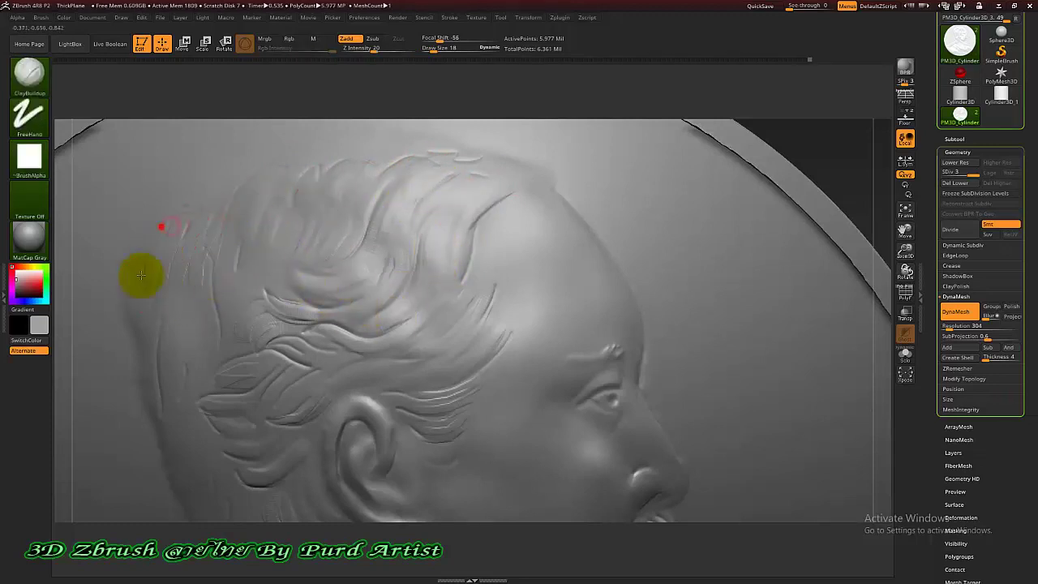
pyautogui.moveTo(141, 276)
pyautogui.mouseDown()
pyautogui.moveTo(219, 274)
pyautogui.moveTo(175, 346)
pyautogui.mouseUp()
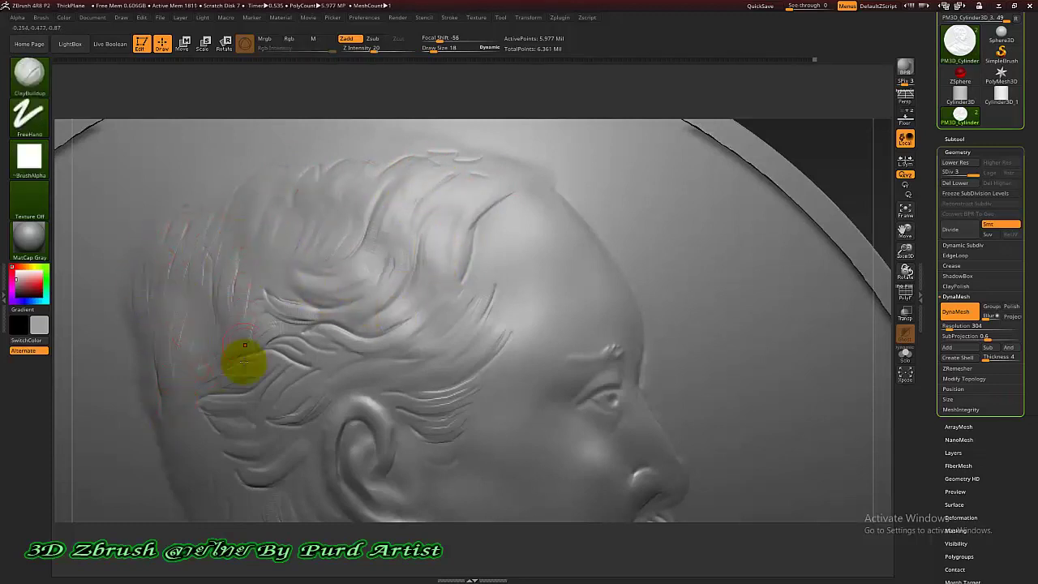
pyautogui.moveTo(264, 244)
pyautogui.keyDown('shift'); pyautogui.mouseDown()
pyautogui.moveTo(204, 257)
pyautogui.moveTo(187, 344)
pyautogui.mouseUp(); pyautogui.keyUp('shift')
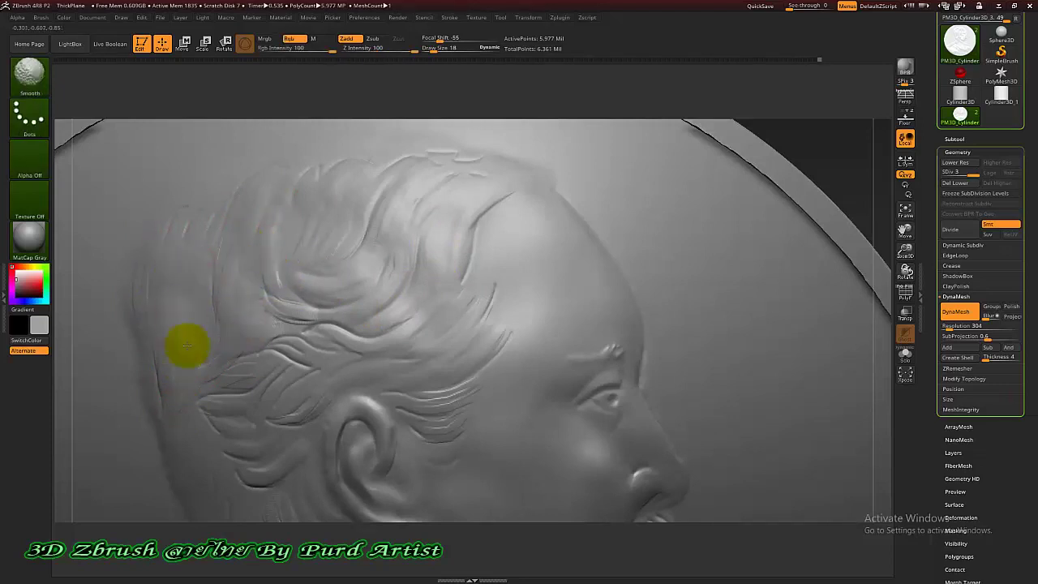
pyautogui.moveTo(204, 116); pyautogui.dragTo(297, 359)
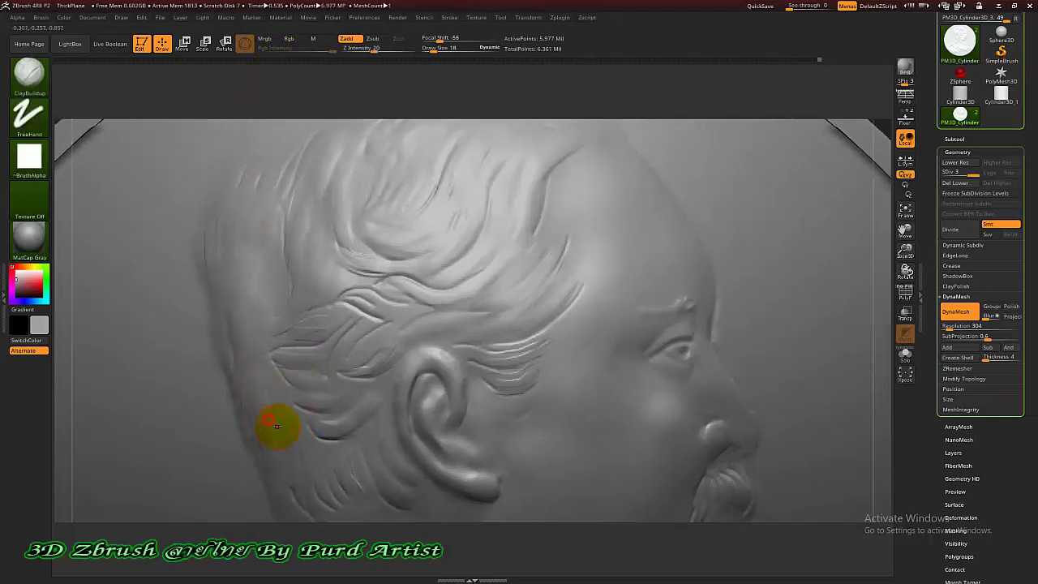
pyautogui.keyDown('shift'); pyautogui.moveTo(255, 387); pyautogui.dragTo(259, 431); pyautogui.keyUp('shift')
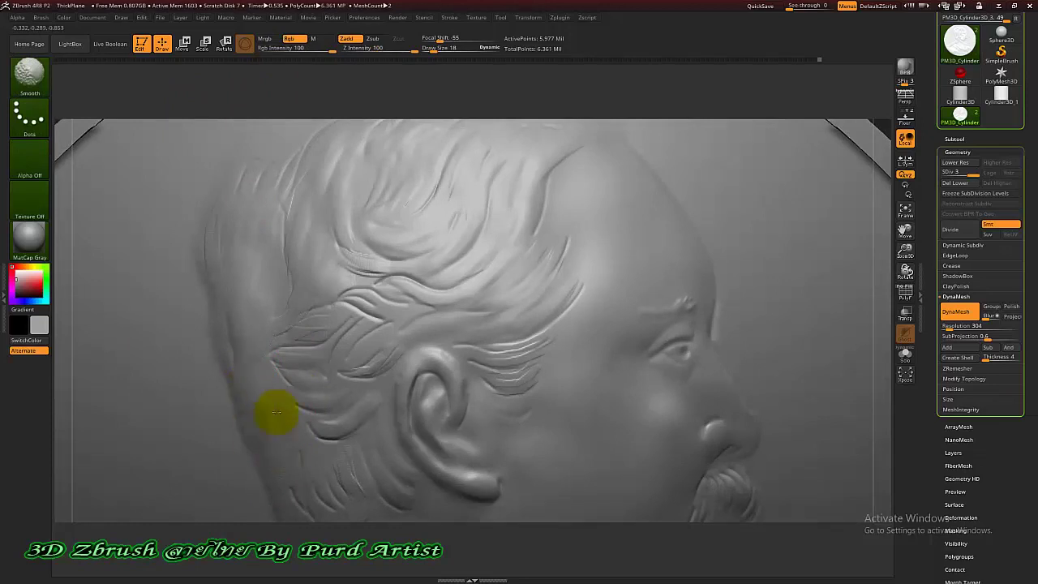
# Step: Carve the hair's outer contour over the top and back of the head with DamStandard against the reference, and smooth the background beside it
pyautogui.keyDown('alt'); pyautogui.moveTo(364, 92); pyautogui.dragTo(328, 181); pyautogui.keyUp('alt')
pyautogui.press('b')
pyautogui.press('d')
pyautogui.press('s')
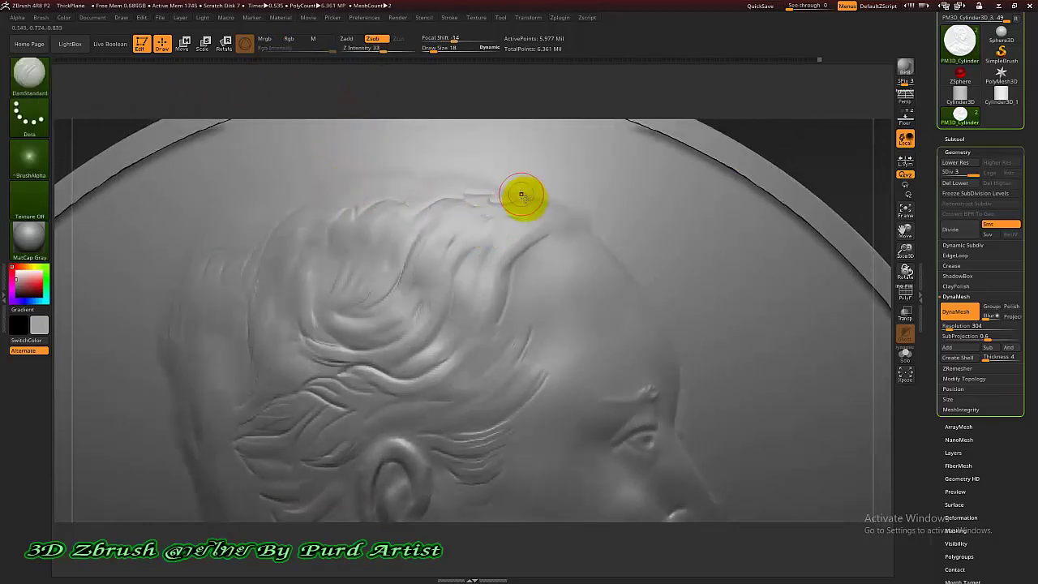
pyautogui.hotkey('shift', 'p')
pyautogui.moveTo(462, 176)
pyautogui.mouseDown()
pyautogui.moveTo(567, 198)
pyautogui.moveTo(371, 167)
pyautogui.moveTo(249, 200)
pyautogui.moveTo(204, 234)
pyautogui.mouseUp()
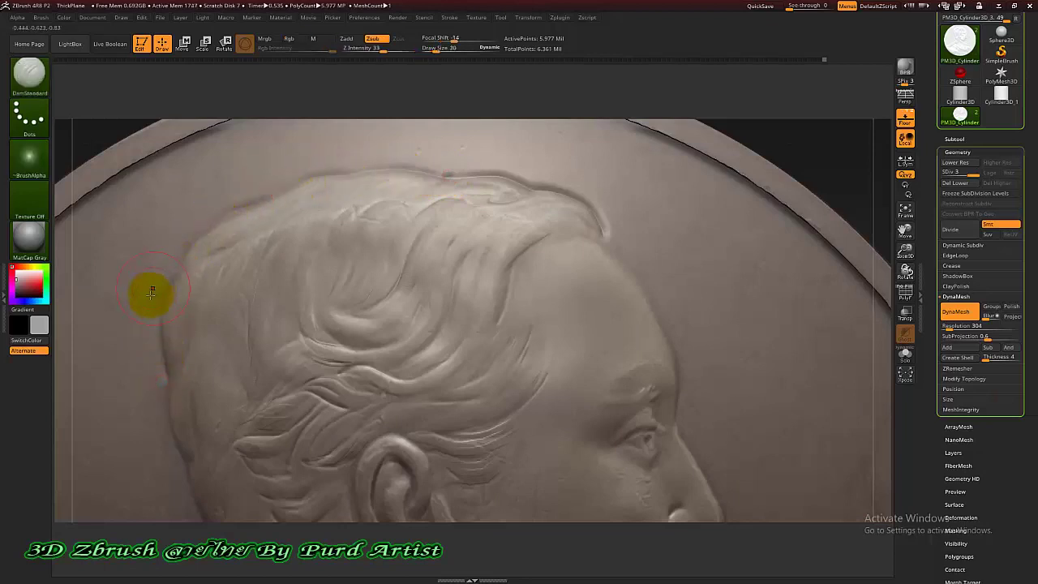
pyautogui.moveTo(157, 396)
pyautogui.keyDown('shift'); pyautogui.mouseDown()
pyautogui.moveTo(186, 244)
pyautogui.moveTo(417, 159)
pyautogui.moveTo(551, 180)
pyautogui.moveTo(612, 239)
pyautogui.mouseUp(); pyautogui.keyUp('shift')
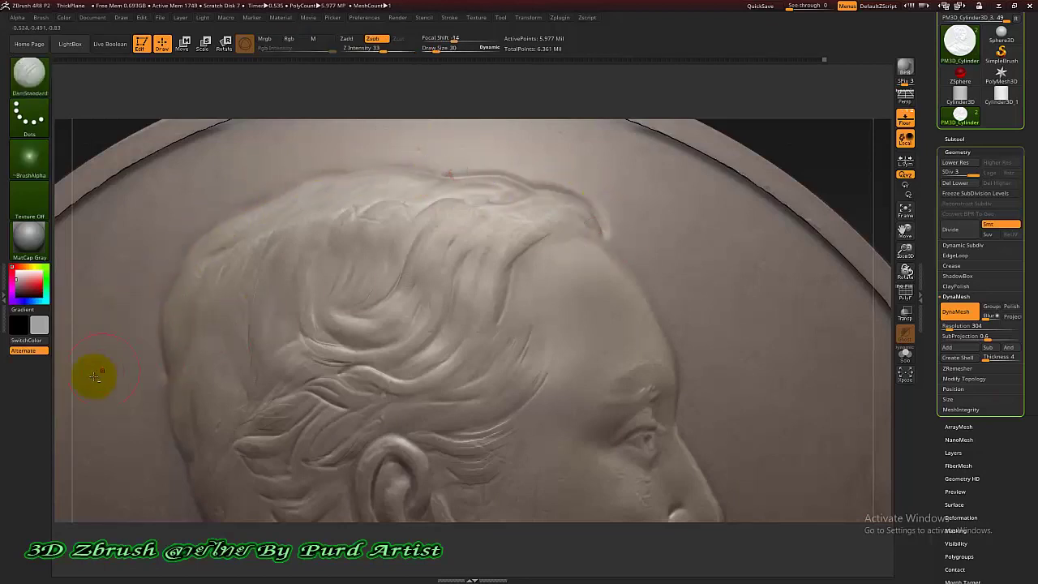
pyautogui.keyDown('alt'); pyautogui.moveTo(69, 384); pyautogui.dragTo(135, 236); pyautogui.keyUp('alt')
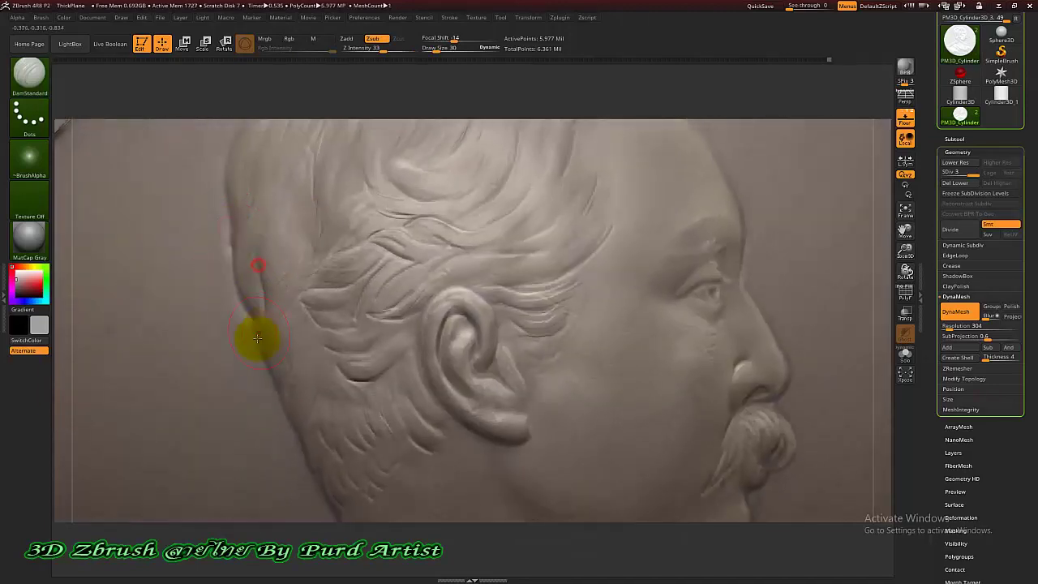
pyautogui.keyDown('shift'); pyautogui.moveTo(237, 314); pyautogui.dragTo(283, 442); pyautogui.keyUp('shift')
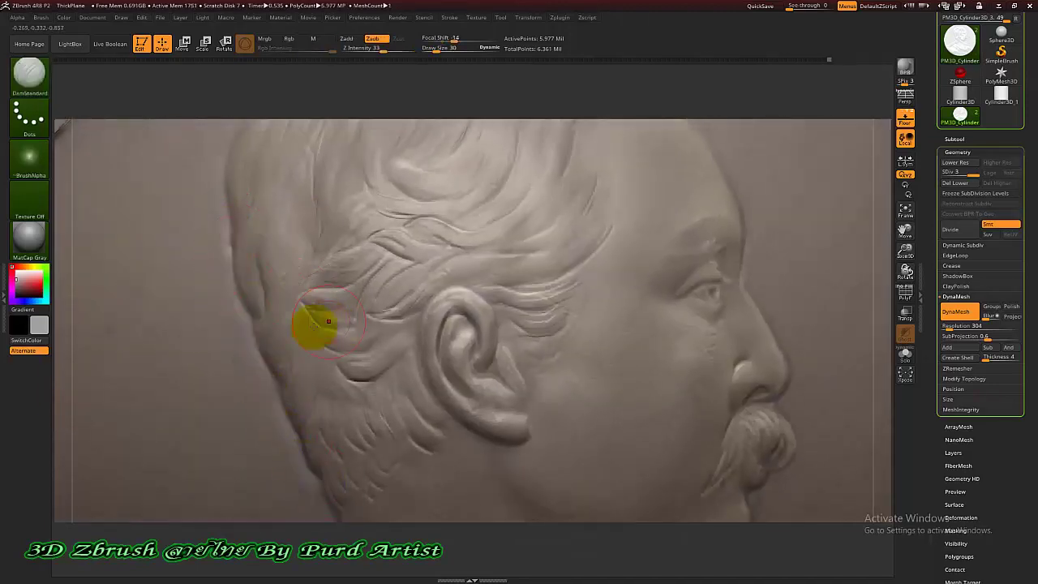
# Step: Hide the reference and soften the short hair strands behind the ear, switching to the Standard brush at Z intensity 17
pyautogui.scroll(-5, 315, 329)
pyautogui.hotkey('shift', 'p')
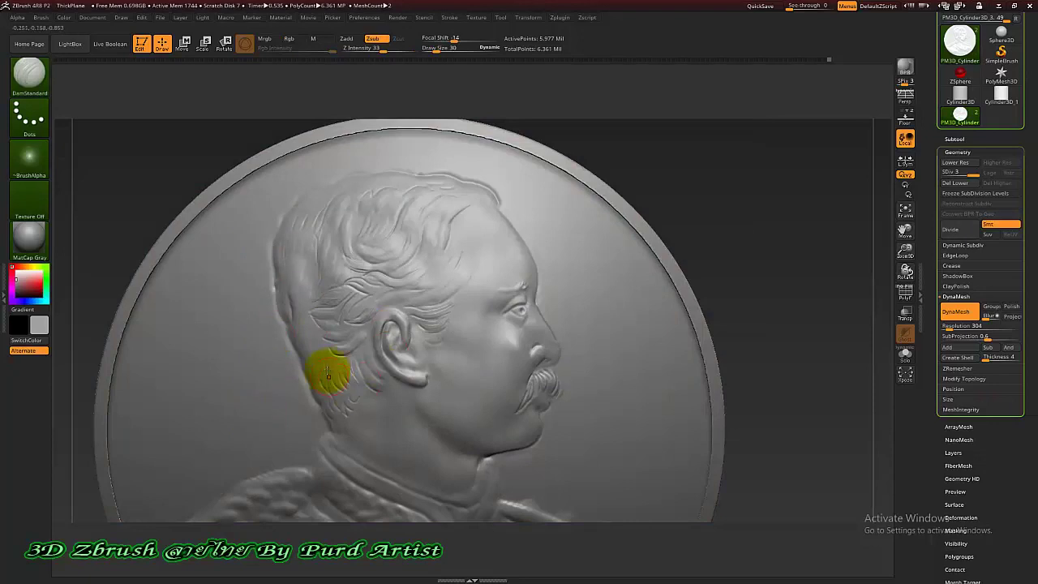
pyautogui.keyDown('alt'); pyautogui.moveTo(121, 234); pyautogui.dragTo(126, 150); pyautogui.keyUp('alt')
pyautogui.scroll(5, 347, 326)
pyautogui.press('b')
pyautogui.press('s')
pyautogui.press('t')
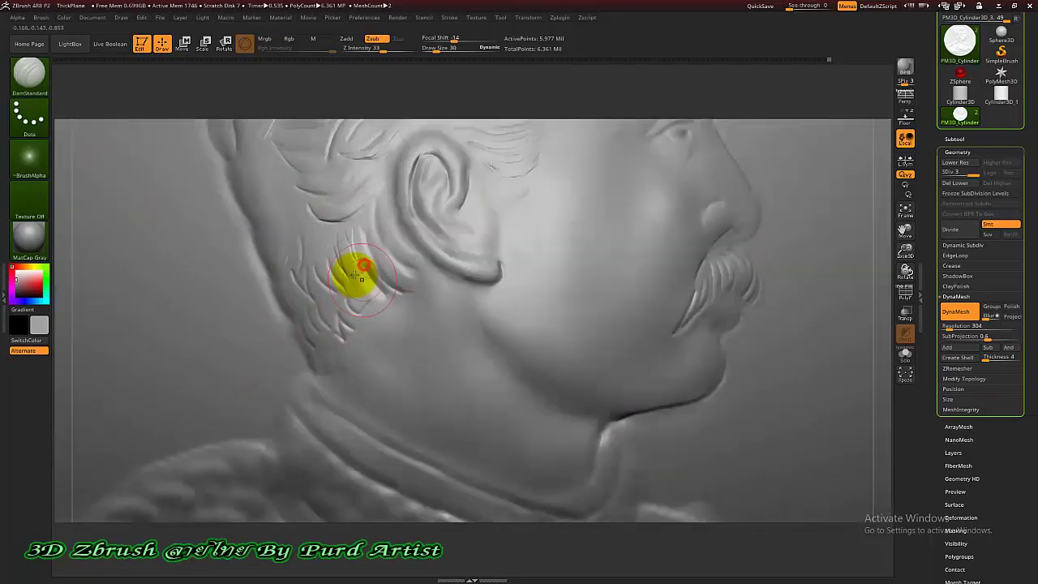
pyautogui.keyDown('shift'); pyautogui.moveTo(346, 256); pyautogui.dragTo(350, 306); pyautogui.keyUp('shift')
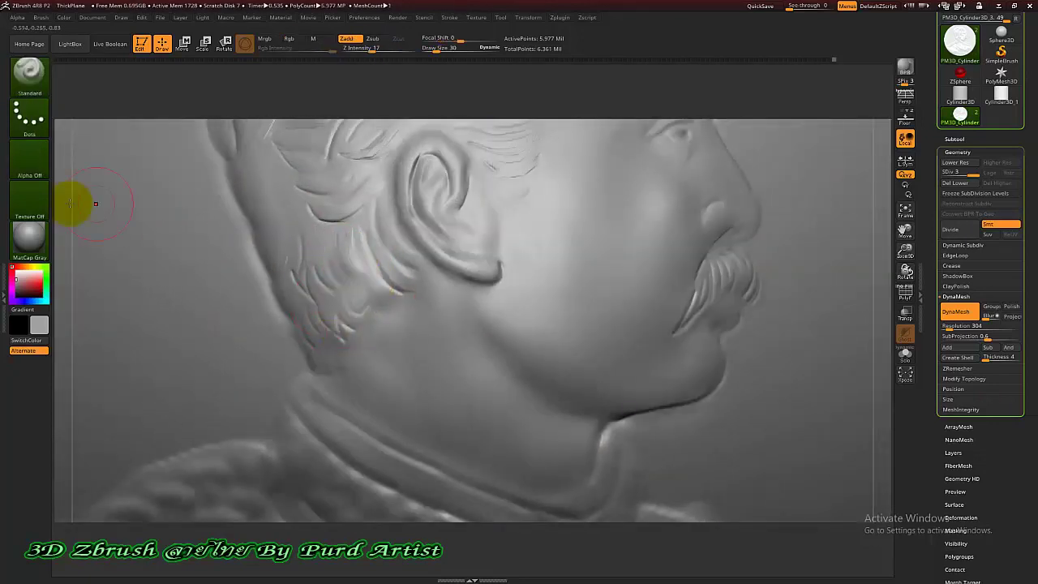
# Step: Assign Alpha 39 to the Standard brush and try soft strokes on the hair behind the ear
pyautogui.click(32, 158)
pyautogui.click(331, 269)
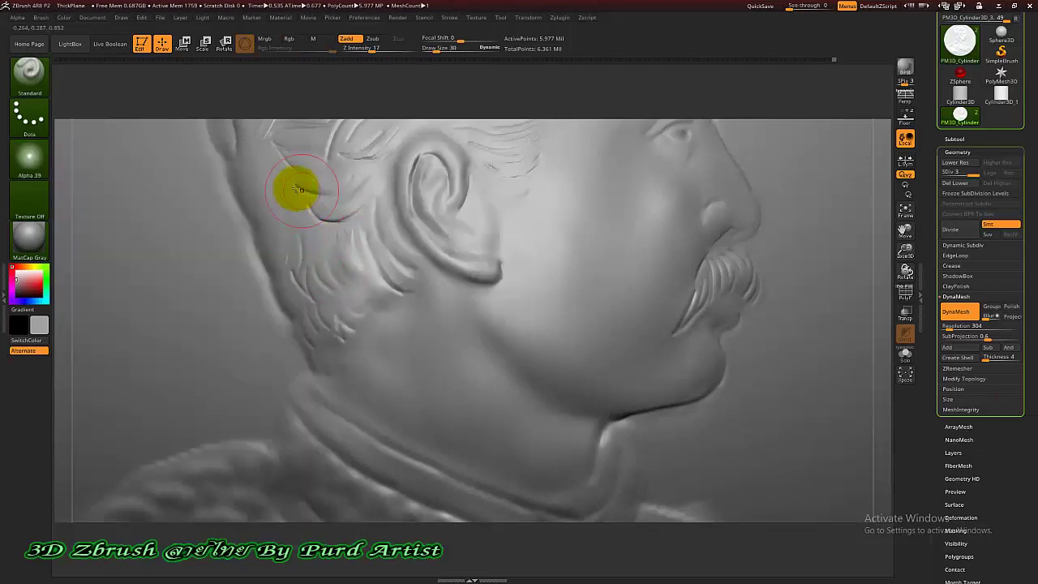
pyautogui.click(450, 20)
pyautogui.click(469, 232)
pyautogui.click(477, 171)
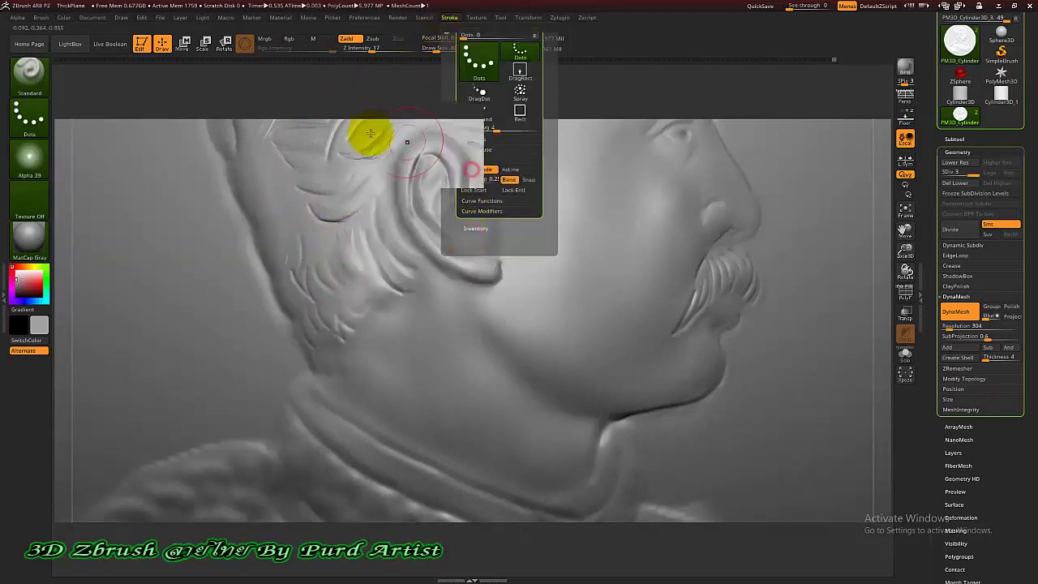
pyautogui.keyDown('alt'); pyautogui.moveTo(373, 147); pyautogui.dragTo(359, 195, button='right'); pyautogui.keyUp('alt')
pyautogui.moveTo(360, 195); pyautogui.dragTo(417, 155)
# Step: Adjust the Standard brush's LazyStep with LazyMouse on, testing strokes behind the ear and smoothing the hair above it
pyautogui.click(450, 17)
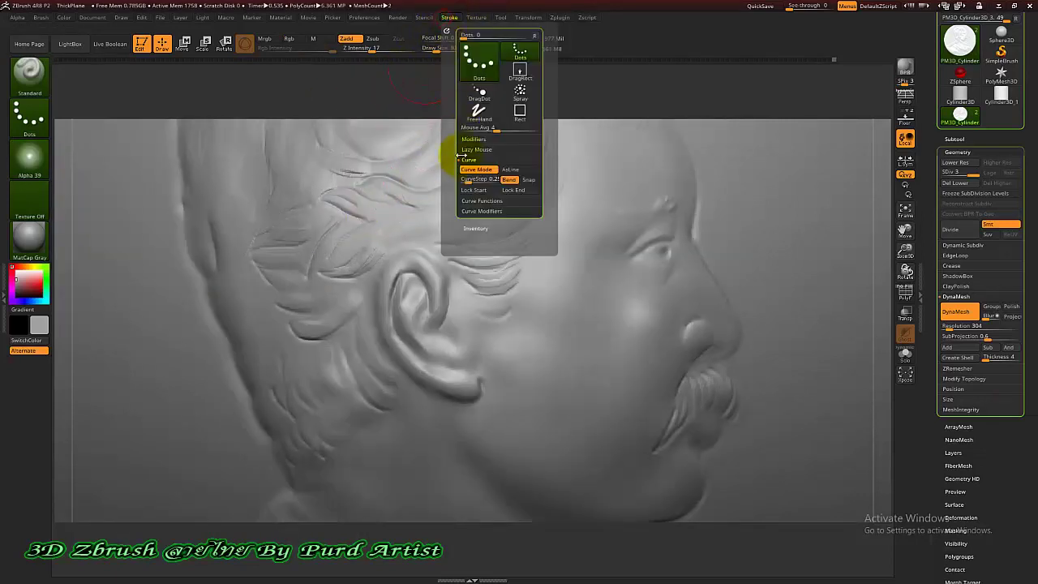
pyautogui.click(450, 17)
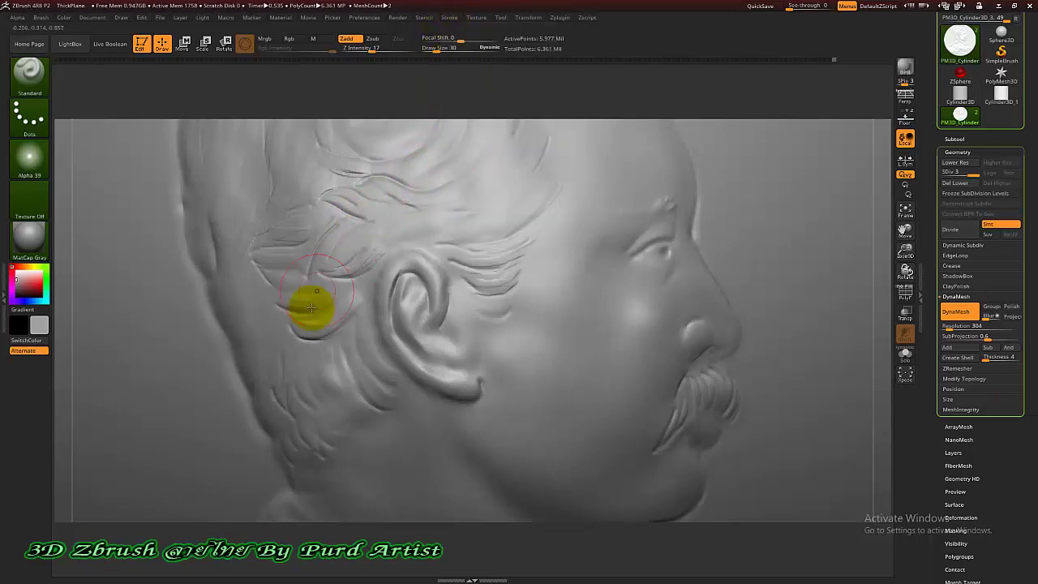
pyautogui.click(449, 17)
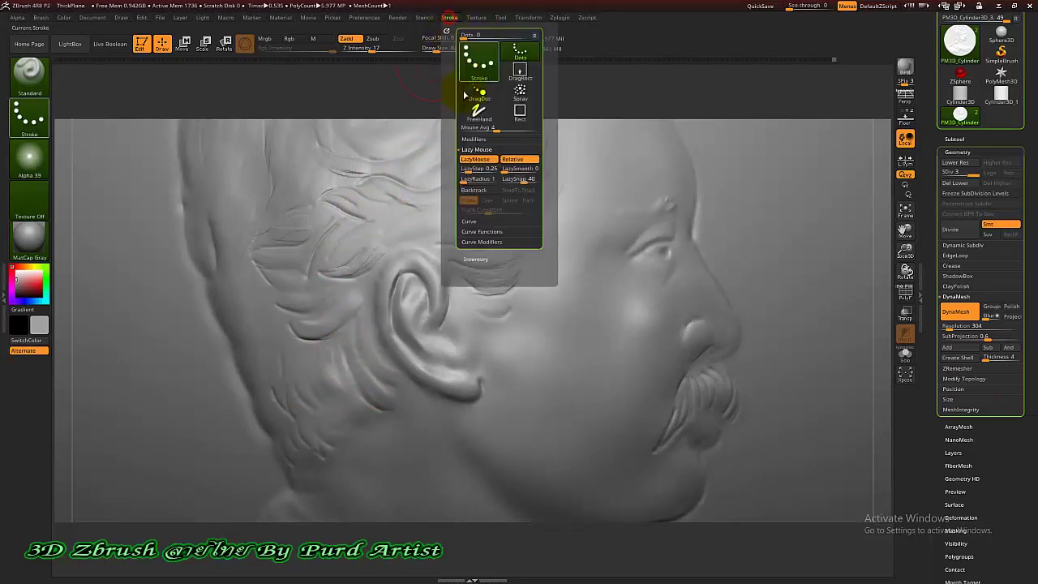
pyautogui.moveTo(302, 334); pyautogui.dragTo(359, 290)
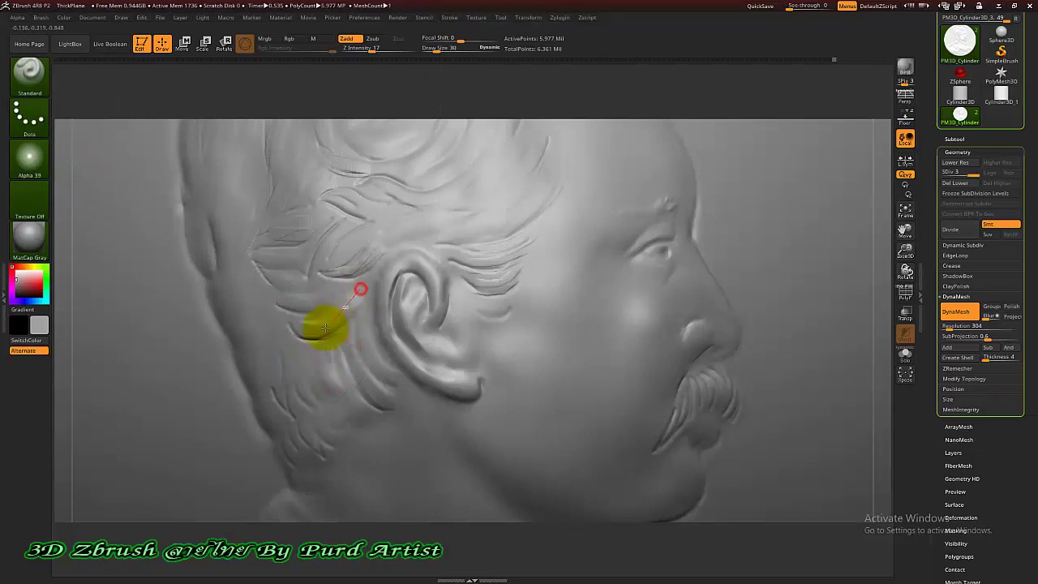
pyautogui.click(449, 17)
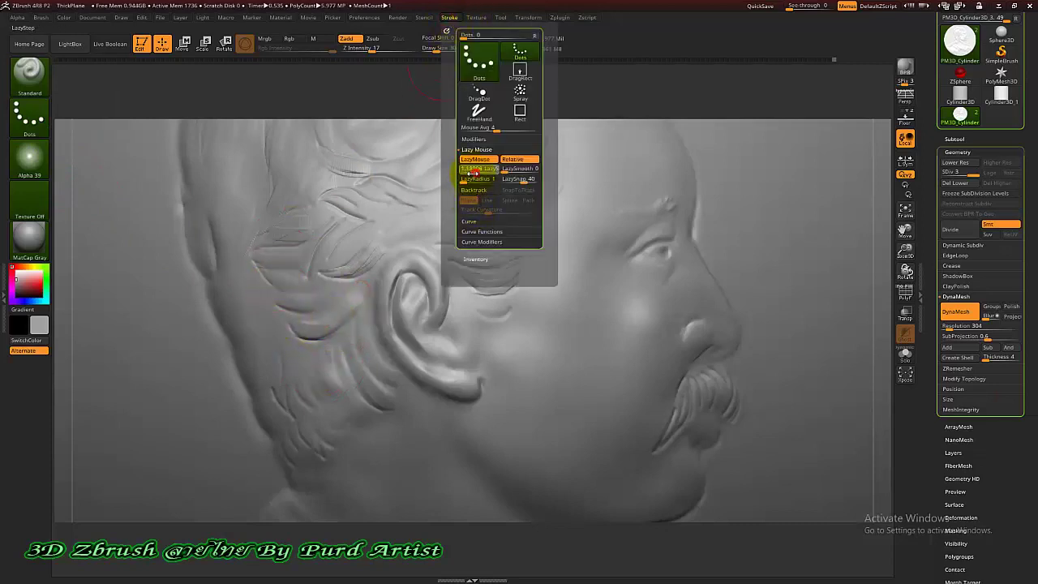
pyautogui.moveTo(473, 173)
pyautogui.mouseDown()
pyautogui.moveTo(384, 189)
pyautogui.moveTo(466, 176)
pyautogui.mouseUp()
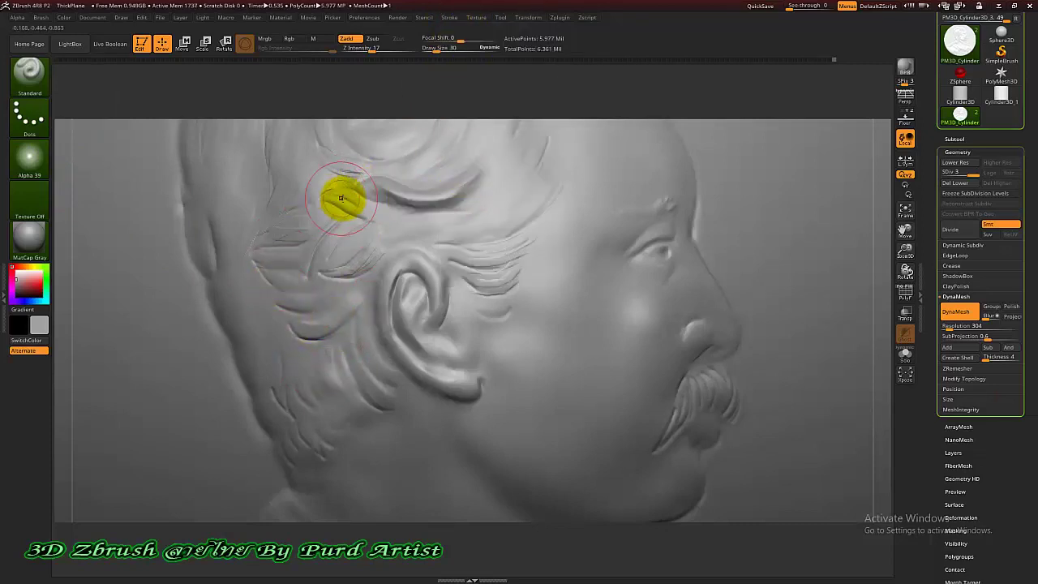
pyautogui.moveTo(337, 177)
pyautogui.keyDown('shift'); pyautogui.mouseDown()
pyautogui.moveTo(349, 162)
pyautogui.moveTo(410, 149)
pyautogui.mouseUp(); pyautogui.keyUp('shift')
pyautogui.keyDown('ctrl'); pyautogui.moveTo(402, 173); pyautogui.dragTo(375, 151, button='right'); pyautogui.keyUp('ctrl')
pyautogui.click(355, 50)
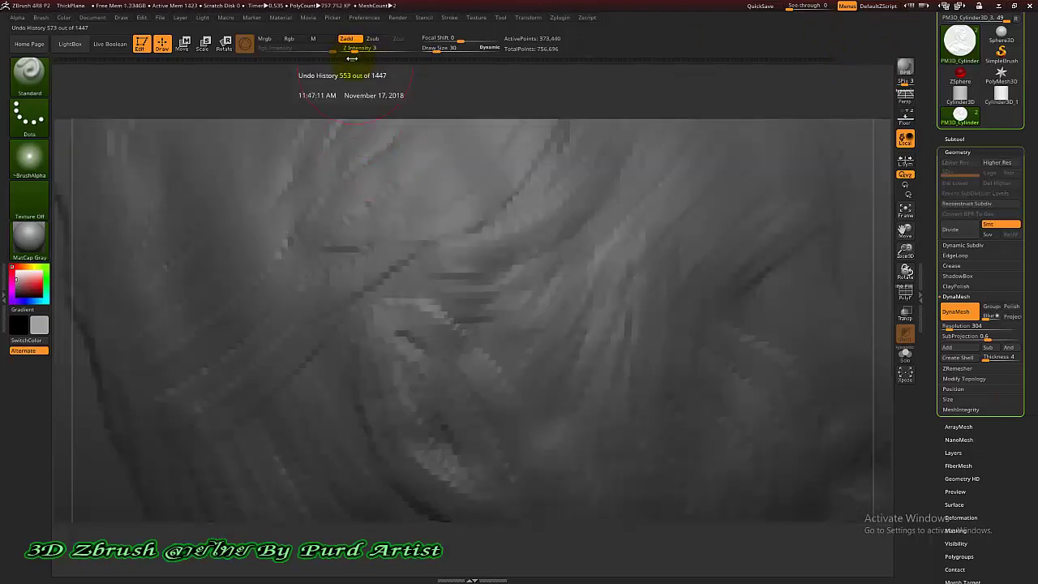
pyautogui.moveTo(354, 60); pyautogui.dragTo(815, 60)
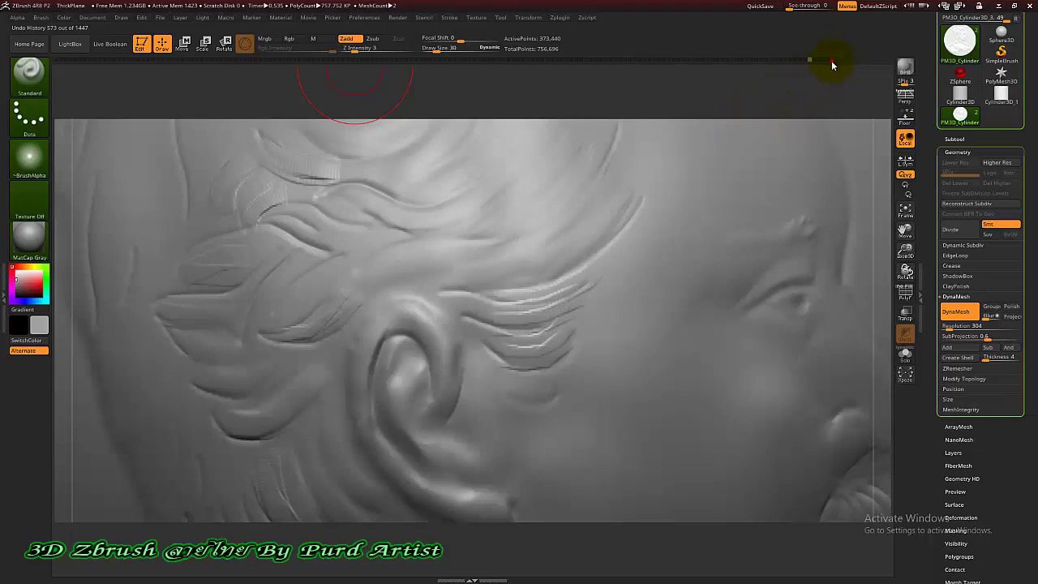
pyautogui.click(832, 60)
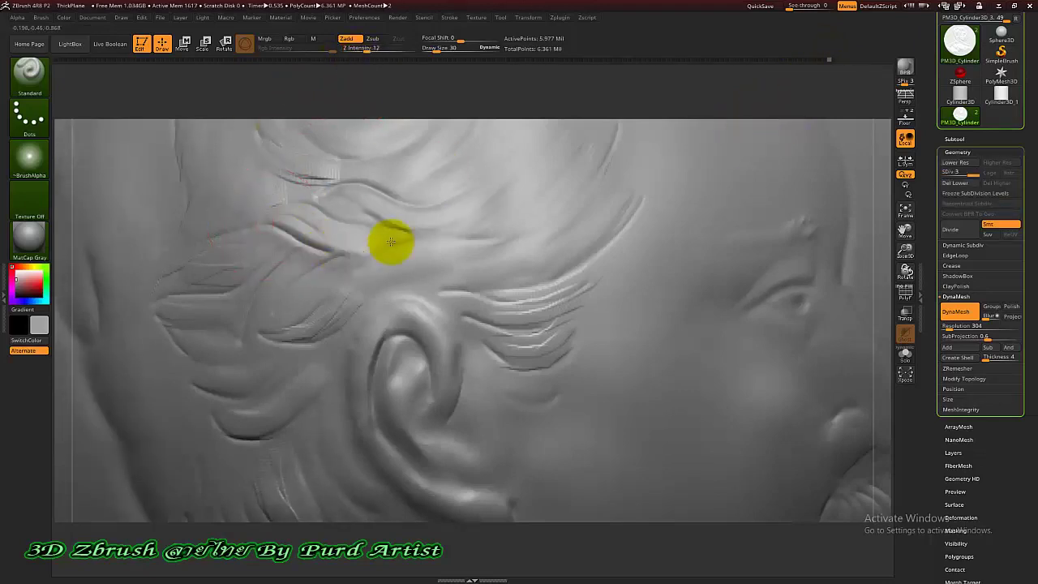
# Step: Deepen and round the hair locks above and behind the ear with the Standard brush at draw size 18 and Z intensity 12
pyautogui.moveTo(391, 241); pyautogui.dragTo(378, 247)
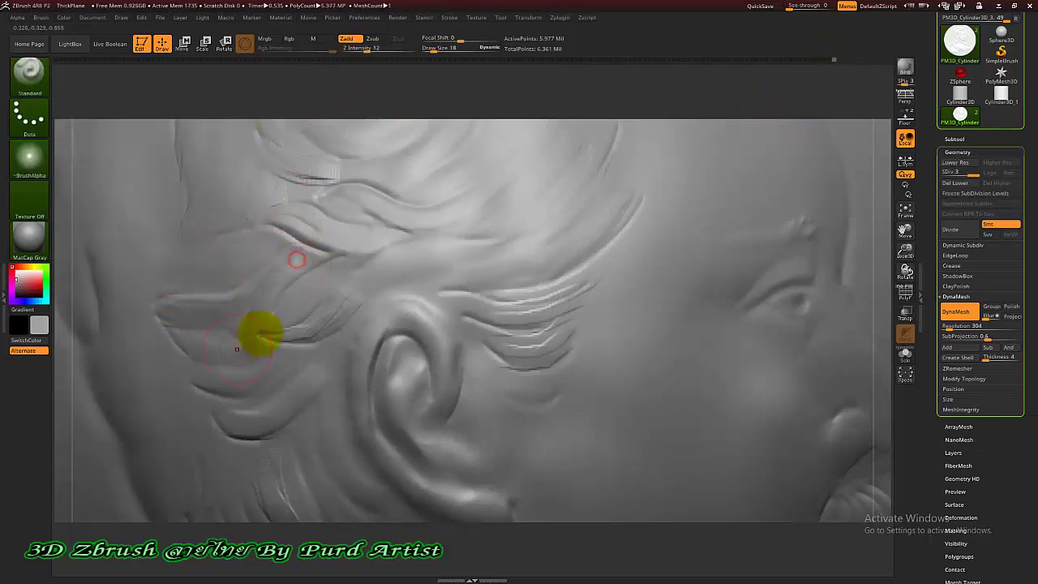
pyautogui.moveTo(397, 270); pyautogui.dragTo(574, 258)
pyautogui.moveTo(441, 296); pyautogui.dragTo(562, 289)
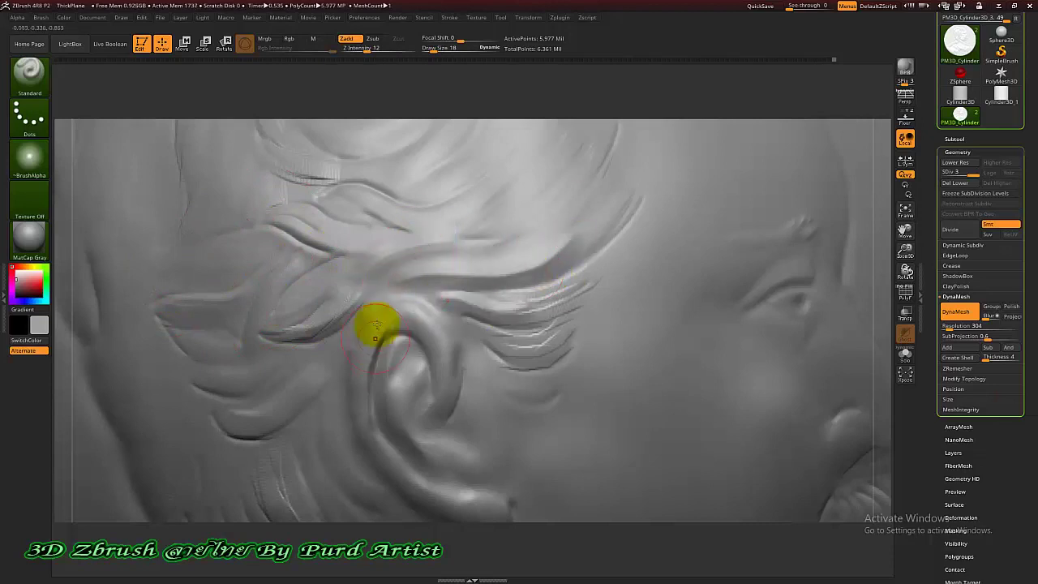
pyautogui.moveTo(376, 324); pyautogui.dragTo(447, 403)
pyautogui.moveTo(325, 367); pyautogui.dragTo(204, 399)
pyautogui.moveTo(192, 362); pyautogui.dragTo(266, 376)
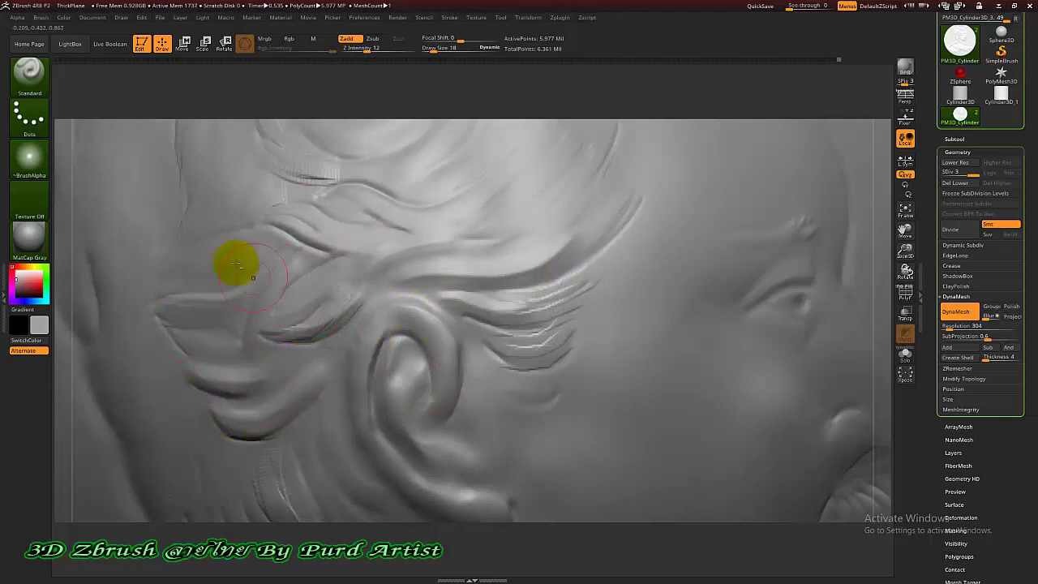
pyautogui.keyDown('alt'); pyautogui.moveTo(297, 88); pyautogui.dragTo(284, 187); pyautogui.keyUp('alt')
pyautogui.moveTo(257, 317); pyautogui.dragTo(377, 341)
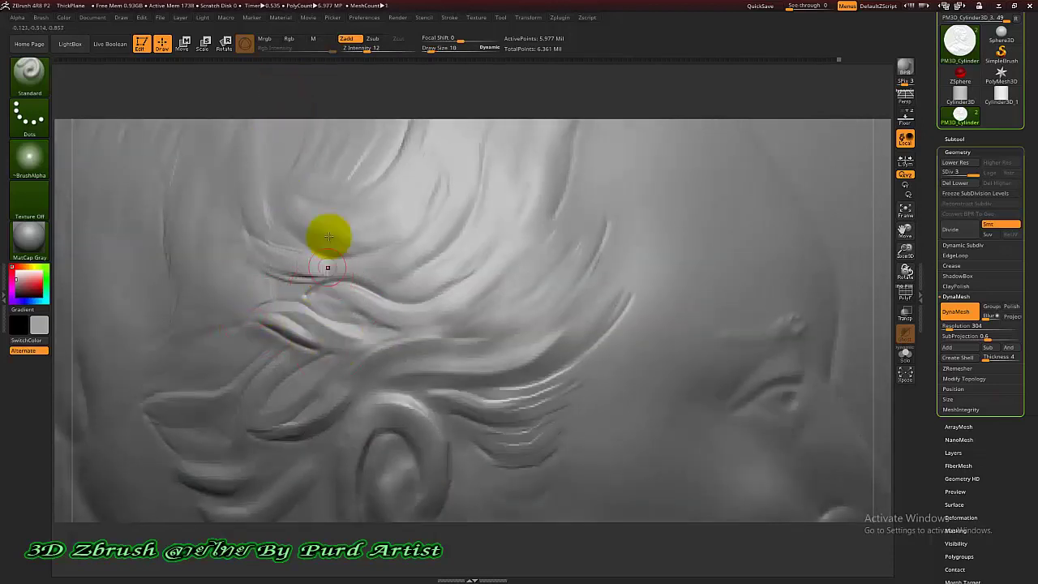
# Step: Add finer hair strands from above the ear to the temple with the Standard brush at draw size 10 and focal shift -38
pyautogui.click(430, 48)
pyautogui.click(446, 39)
pyautogui.moveTo(313, 293)
pyautogui.mouseDown()
pyautogui.moveTo(445, 316)
pyautogui.moveTo(494, 291)
pyautogui.moveTo(479, 316)
pyautogui.moveTo(556, 318)
pyautogui.moveTo(533, 378)
pyautogui.moveTo(365, 378)
pyautogui.moveTo(540, 386)
pyautogui.moveTo(506, 408)
pyautogui.moveTo(528, 461)
pyautogui.mouseUp()
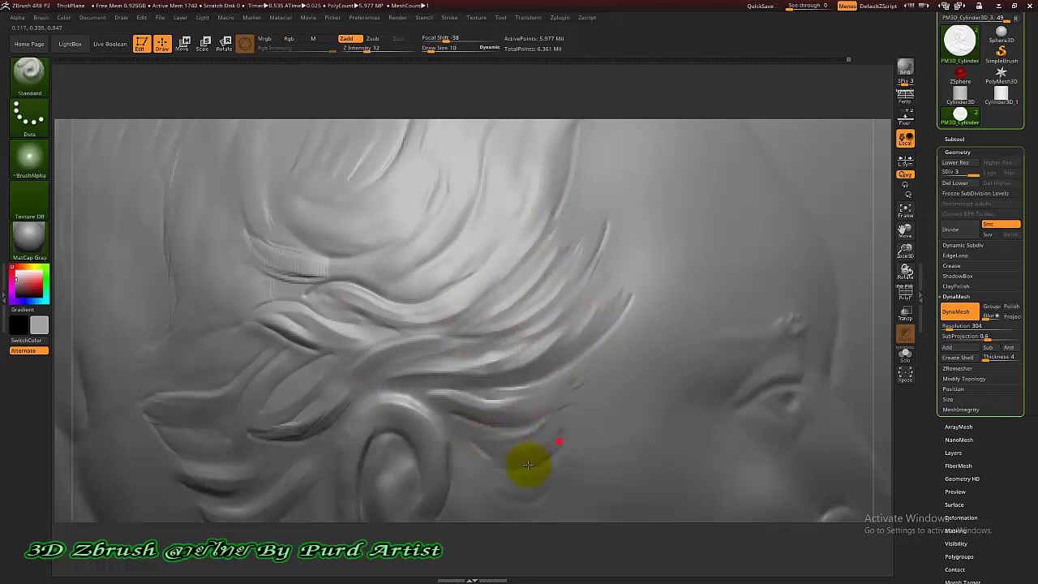
pyautogui.moveTo(302, 227)
pyautogui.mouseDown()
pyautogui.moveTo(276, 202)
pyautogui.moveTo(292, 230)
pyautogui.moveTo(401, 294)
pyautogui.moveTo(266, 256)
pyautogui.moveTo(382, 284)
pyautogui.mouseUp()
pyautogui.moveTo(418, 337)
pyautogui.keyDown('ctrl'); pyautogui.mouseDown(button='right')
pyautogui.moveTo(458, 299)
pyautogui.moveTo(497, 285)
pyautogui.mouseUp(button='right'); pyautogui.keyUp('ctrl')
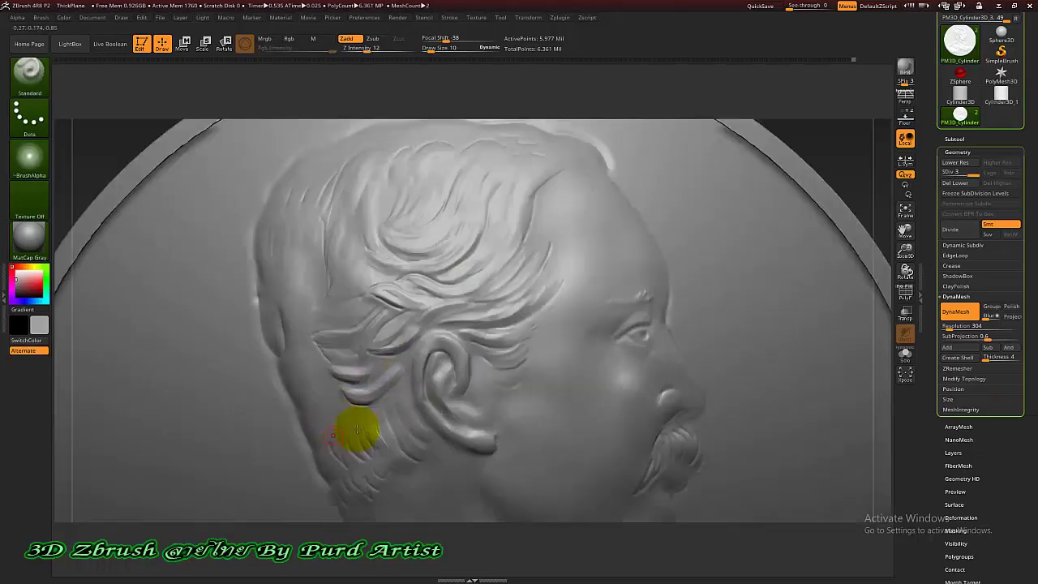
# Step: Sculpt the short strands behind the ear and down the nape with the Standard brush up to draw size 18, smoothing between them
pyautogui.keyDown('ctrl'); pyautogui.moveTo(355, 429); pyautogui.dragTo(320, 317, button='right'); pyautogui.keyUp('ctrl')
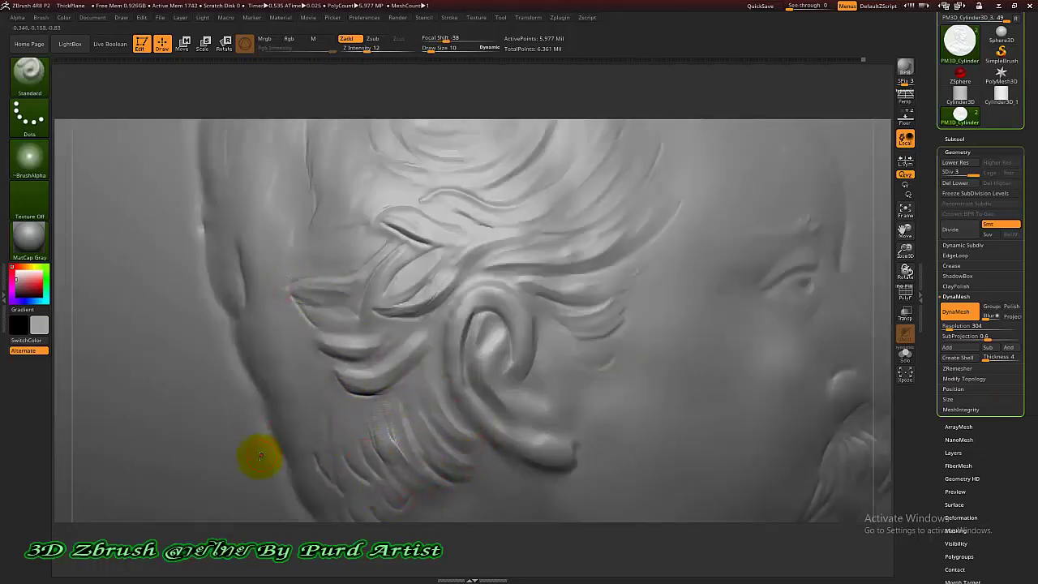
pyautogui.keyDown('alt'); pyautogui.moveTo(272, 500); pyautogui.dragTo(268, 393, button='right'); pyautogui.keyUp('alt')
pyautogui.moveTo(345, 323)
pyautogui.mouseDown()
pyautogui.moveTo(393, 397)
pyautogui.moveTo(376, 384)
pyautogui.moveTo(380, 408)
pyautogui.moveTo(365, 427)
pyautogui.moveTo(347, 404)
pyautogui.mouseUp()
pyautogui.moveTo(322, 363); pyautogui.dragTo(337, 427)
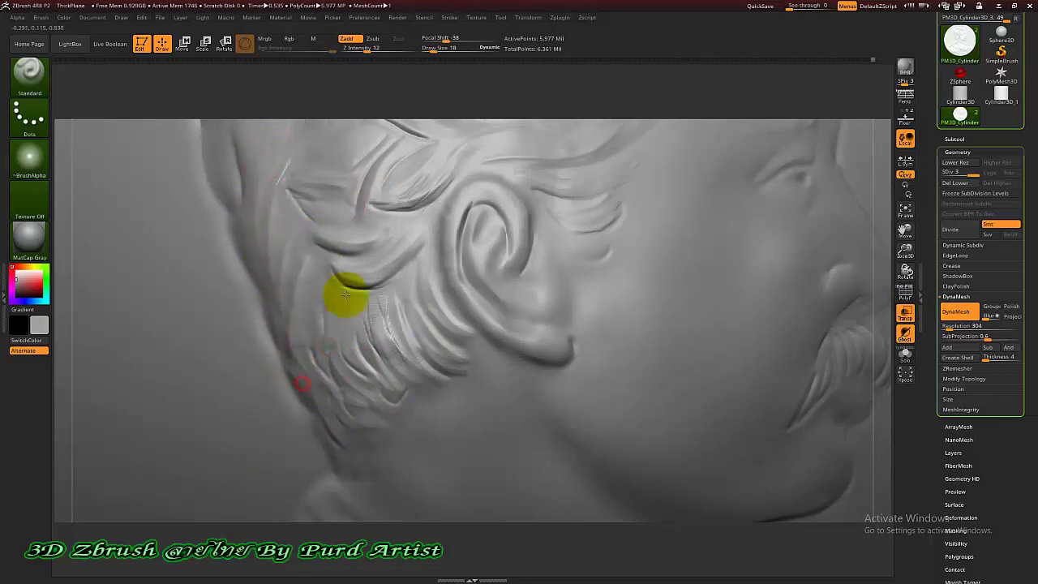
pyautogui.moveTo(348, 294)
pyautogui.keyDown('shift'); pyautogui.mouseDown()
pyautogui.moveTo(406, 359)
pyautogui.moveTo(406, 392)
pyautogui.moveTo(361, 395)
pyautogui.moveTo(349, 378)
pyautogui.mouseUp(); pyautogui.keyUp('shift')
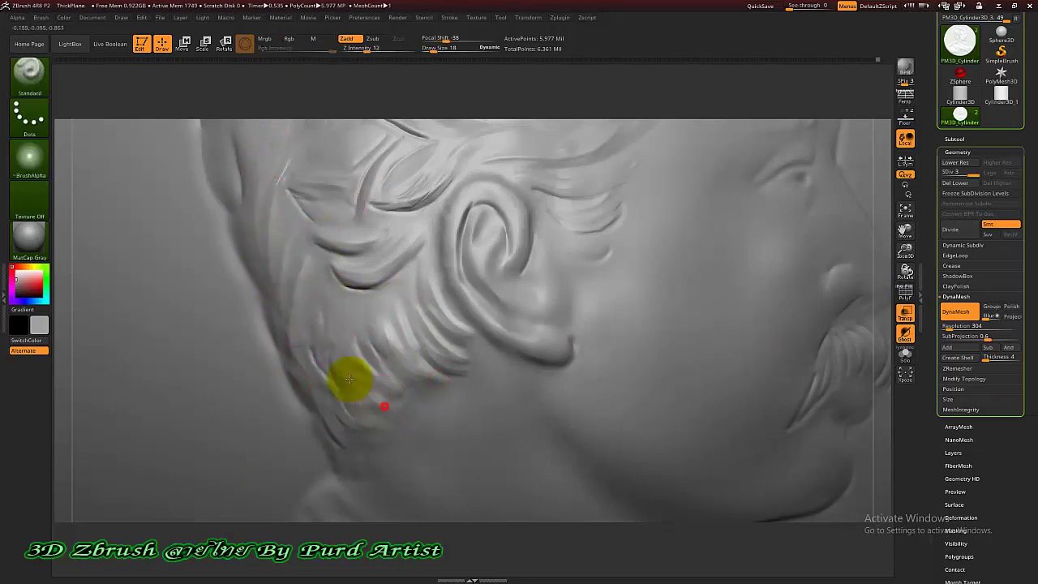
pyautogui.moveTo(361, 284); pyautogui.dragTo(424, 240)
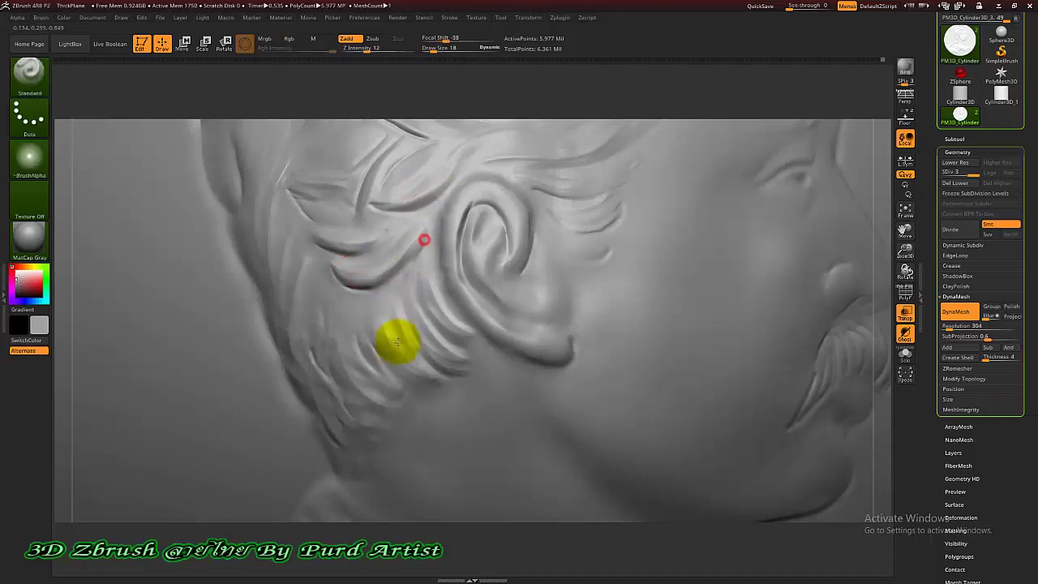
# Step: Carve the lower edge of the moustache and the lip line beneath it with DamStandard at draw size 18
pyautogui.keyDown('ctrl'); pyautogui.moveTo(397, 348); pyautogui.dragTo(452, 262, button='right'); pyautogui.keyUp('ctrl')
pyautogui.moveTo(690, 389)
pyautogui.keyDown('ctrl'); pyautogui.mouseDown(button='right')
pyautogui.moveTo(644, 369)
pyautogui.moveTo(583, 370)
pyautogui.mouseUp(button='right'); pyautogui.keyUp('ctrl')
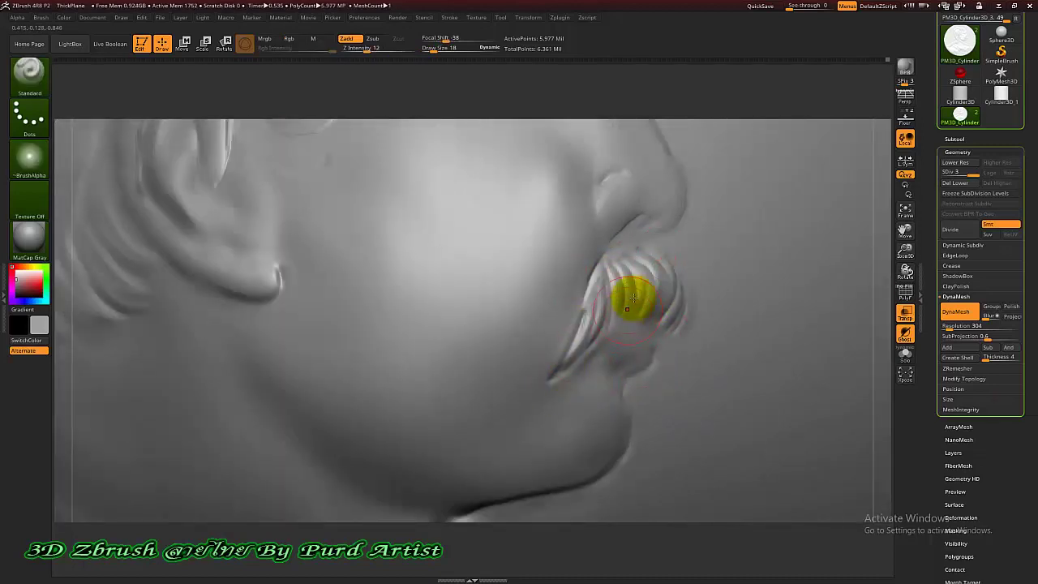
pyautogui.press('b')
pyautogui.press('d')
pyautogui.press('s')
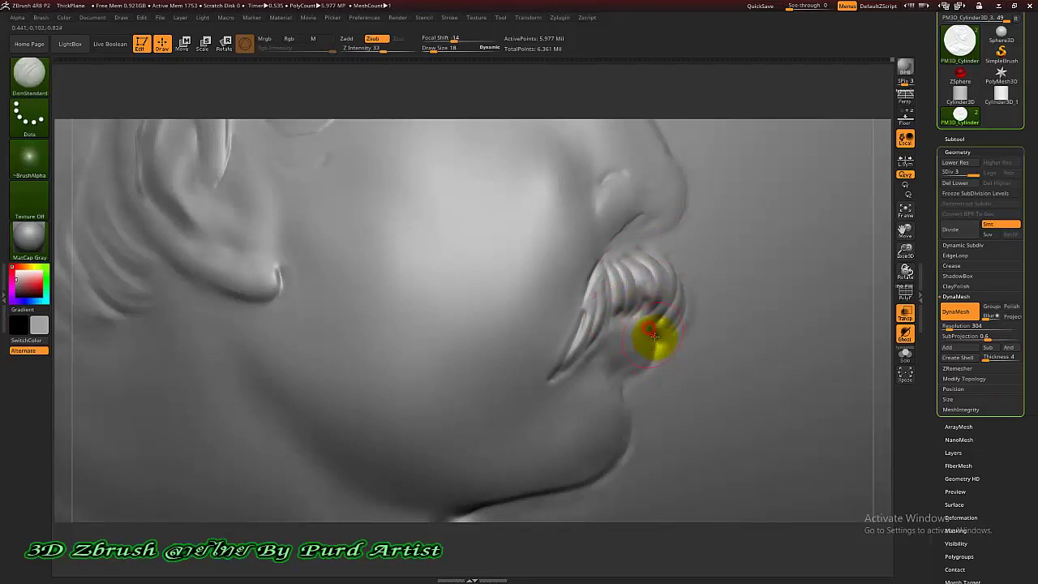
pyautogui.moveTo(654, 336); pyautogui.dragTo(661, 371)
# Step: Carve the crease under the nostril with DamStandard and smooth the underside of the nose
pyautogui.keyDown('ctrl'); pyautogui.moveTo(658, 408); pyautogui.dragTo(695, 330, button='right'); pyautogui.keyUp('ctrl')
pyautogui.moveTo(695, 329)
pyautogui.keyDown('ctrl'); pyautogui.mouseDown(button='right')
pyautogui.moveTo(665, 303)
pyautogui.moveTo(660, 265)
pyautogui.mouseUp(button='right'); pyautogui.keyUp('ctrl')
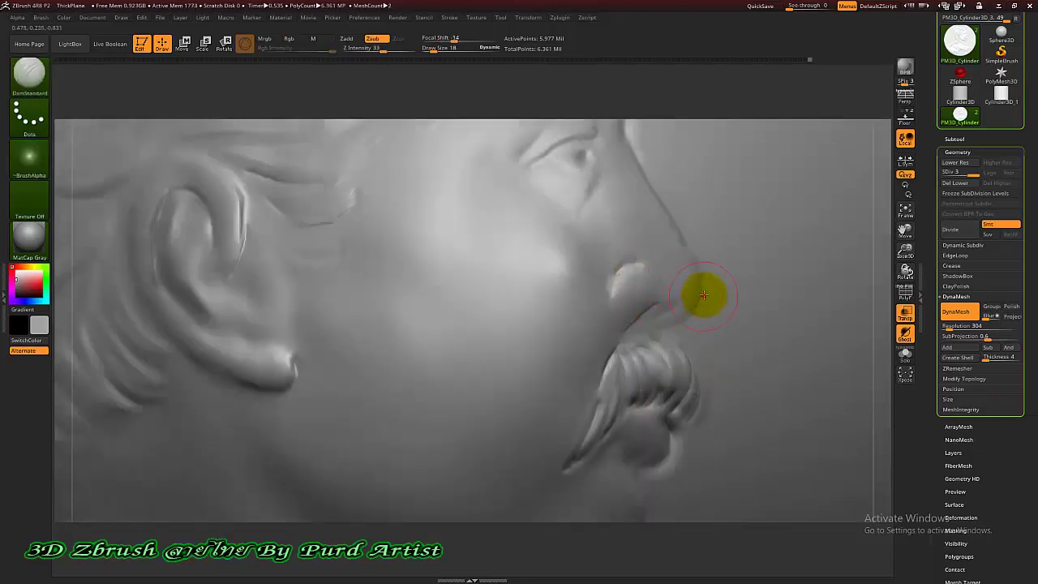
pyautogui.moveTo(646, 325)
pyautogui.mouseDown()
pyautogui.moveTo(661, 307)
pyautogui.moveTo(632, 328)
pyautogui.mouseUp()
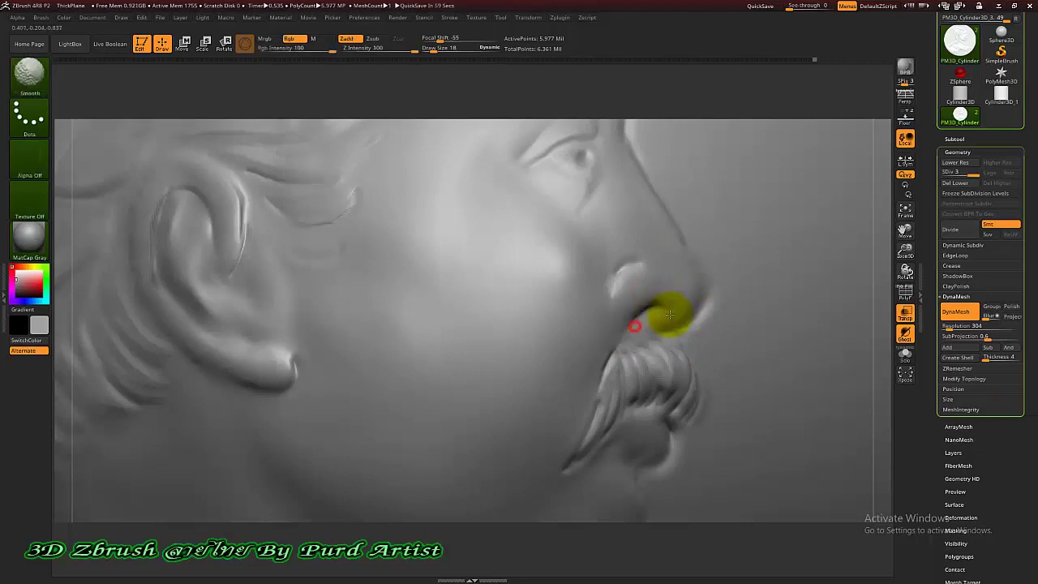
# Step: Refine the eyebrow and eyelids with the Standard brush at draw size 18 and Z intensity 12
pyautogui.moveTo(690, 367)
pyautogui.keyDown('ctrl'); pyautogui.mouseDown(button='right')
pyautogui.moveTo(705, 359)
pyautogui.moveTo(628, 297)
pyautogui.mouseUp(button='right'); pyautogui.keyUp('ctrl')
pyautogui.keyDown('ctrl'); pyautogui.moveTo(557, 240); pyautogui.dragTo(622, 370, button='right'); pyautogui.keyUp('ctrl')
pyautogui.moveTo(692, 282)
pyautogui.keyDown('ctrl'); pyautogui.mouseDown(button='right')
pyautogui.moveTo(695, 308)
pyautogui.moveTo(697, 300)
pyautogui.mouseUp(button='right'); pyautogui.keyUp('ctrl')
pyautogui.press('b')
pyautogui.press('s')
pyautogui.press('t')
pyautogui.moveTo(716, 291)
pyautogui.mouseDown()
pyautogui.moveTo(667, 308)
pyautogui.moveTo(697, 280)
pyautogui.mouseUp()
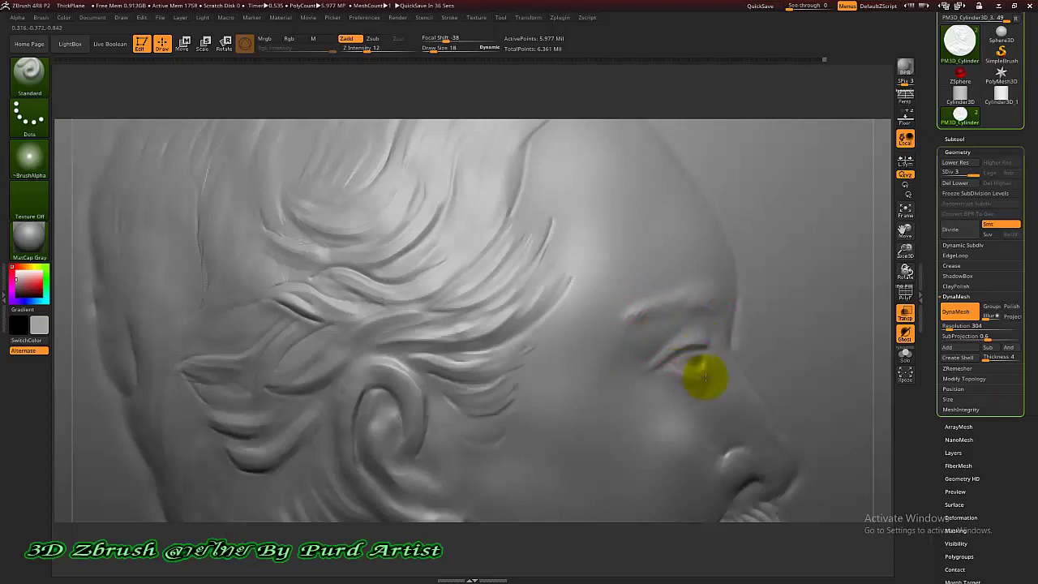
# Step: Sculpt flowing strands over the crown, forelock and back of the head with the Standard brush, smoothing the ends near the temple
pyautogui.scroll(-3, 724, 352)
pyautogui.scroll(4, 540, 289)
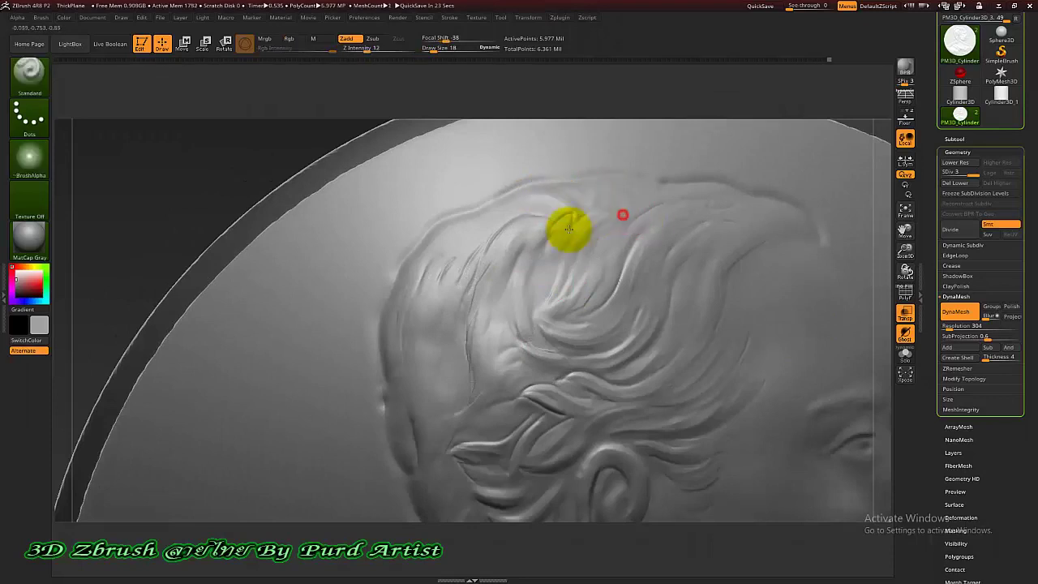
pyautogui.moveTo(569, 228)
pyautogui.mouseDown()
pyautogui.moveTo(656, 208)
pyautogui.moveTo(799, 229)
pyautogui.mouseUp()
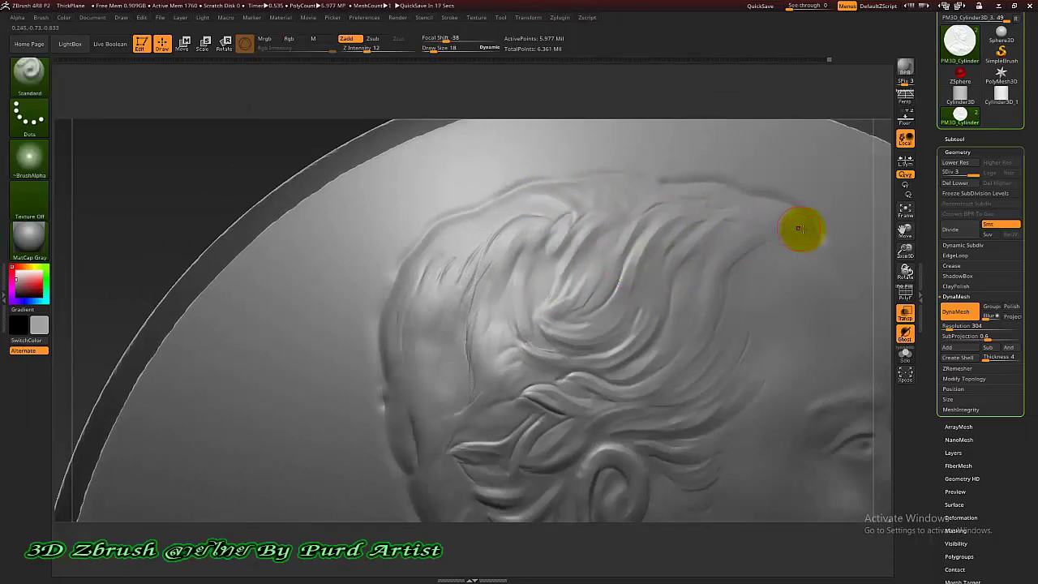
pyautogui.moveTo(516, 228); pyautogui.dragTo(485, 378)
pyautogui.moveTo(516, 267)
pyautogui.mouseDown()
pyautogui.moveTo(493, 350)
pyautogui.moveTo(456, 406)
pyautogui.moveTo(447, 262)
pyautogui.moveTo(456, 230)
pyautogui.moveTo(410, 337)
pyautogui.moveTo(390, 336)
pyautogui.mouseUp()
pyautogui.moveTo(444, 359); pyautogui.dragTo(479, 289)
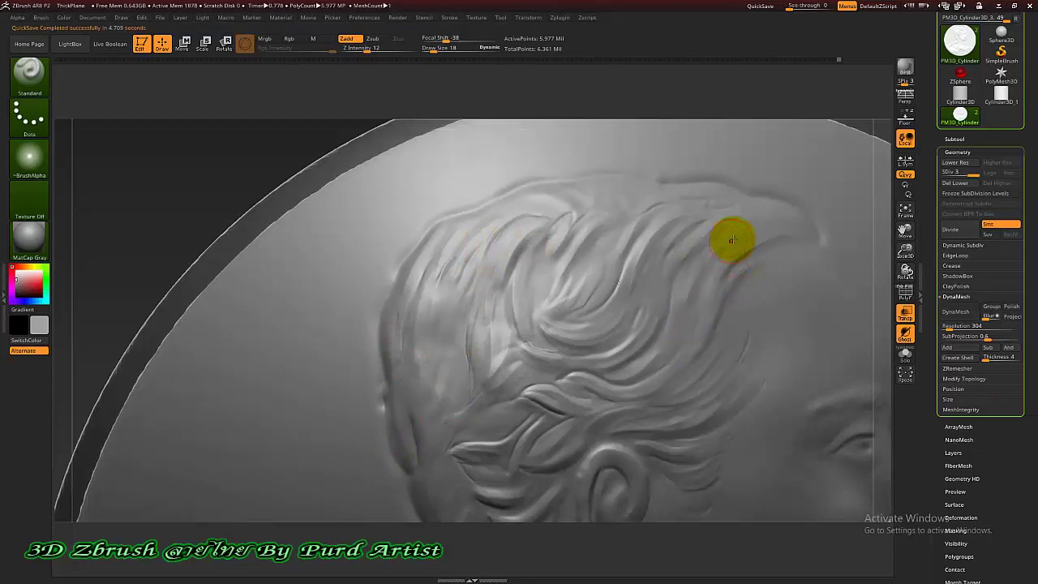
pyautogui.moveTo(732, 240); pyautogui.dragTo(699, 356)
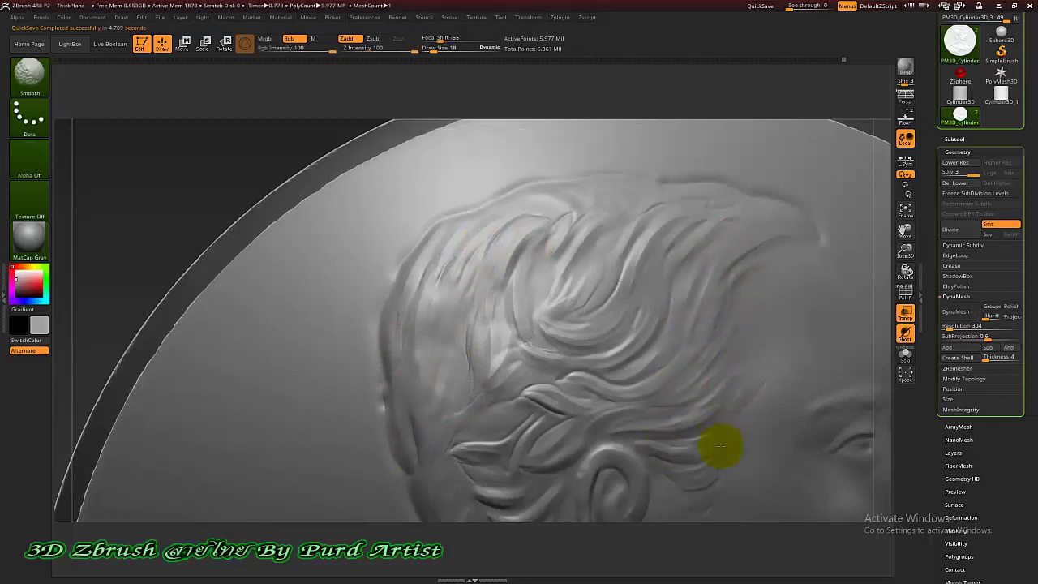
# Step: Try to build up the upper edge of the collar along the neck with the Standard brush
pyautogui.moveTo(553, 282)
pyautogui.keyDown('ctrl'); pyautogui.mouseDown(button='right')
pyautogui.moveTo(604, 333)
pyautogui.moveTo(607, 362)
pyautogui.mouseUp(button='right'); pyautogui.keyUp('ctrl')
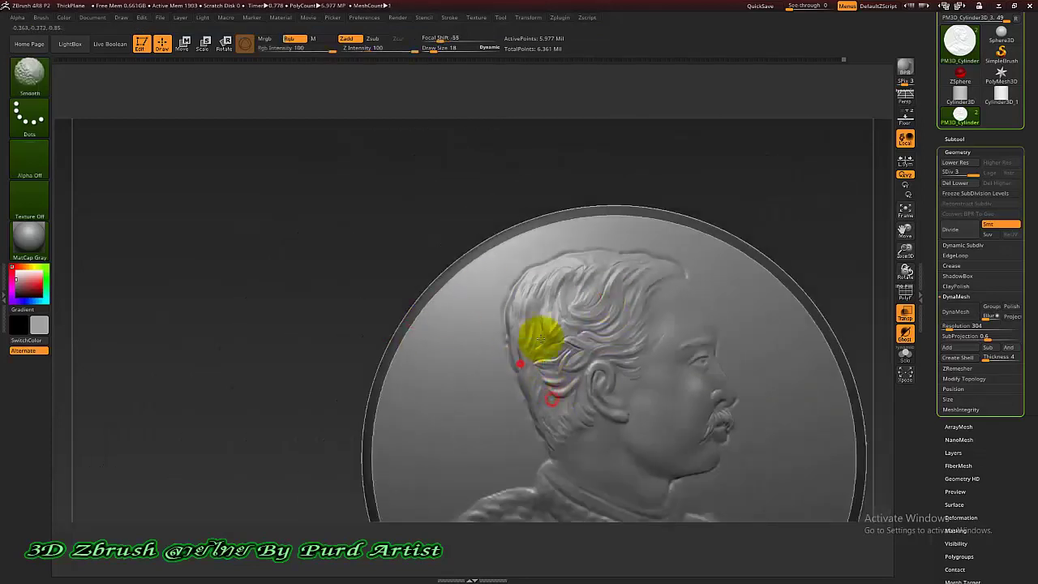
pyautogui.keyDown('alt'); pyautogui.moveTo(309, 274); pyautogui.dragTo(242, 153); pyautogui.keyUp('alt')
pyautogui.keyDown('ctrl'); pyautogui.moveTo(565, 394); pyautogui.dragTo(647, 331, button='right'); pyautogui.keyUp('ctrl')
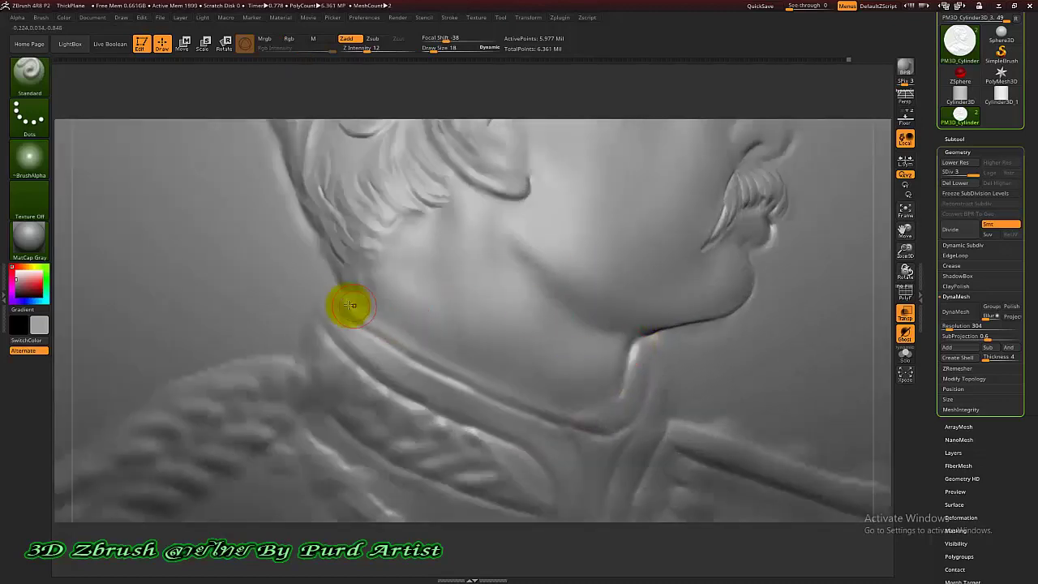
pyautogui.moveTo(352, 306); pyautogui.dragTo(433, 357)
pyautogui.hotkey('ctrl', 'z')
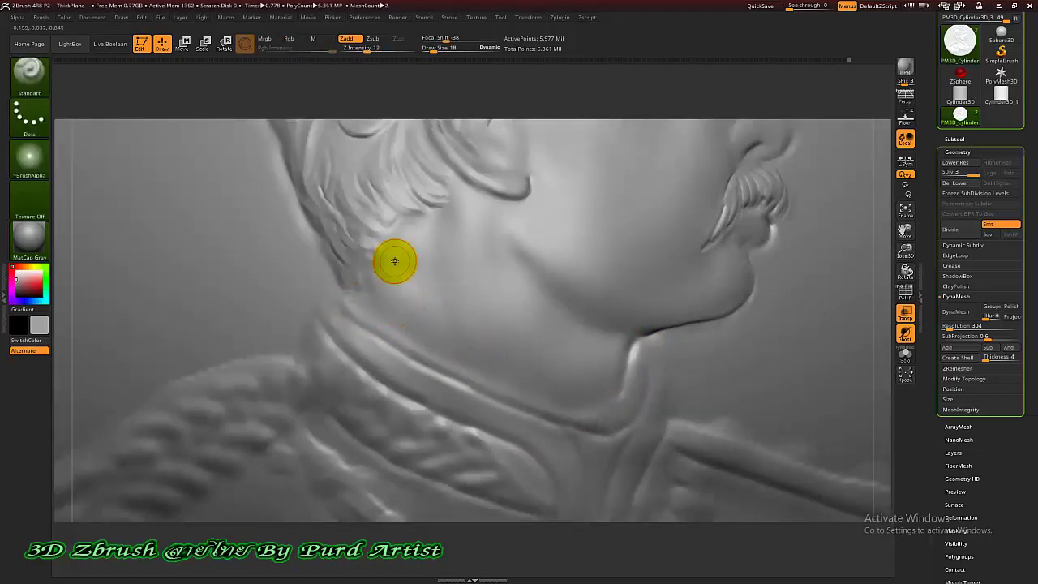
# Step: Carve the upper edge of the collar along the neck with DamStandard, adjust its Z intensity and smooth the line
pyautogui.press('b')
pyautogui.press('d')
pyautogui.press('s')
pyautogui.moveTo(352, 294)
pyautogui.mouseDown()
pyautogui.moveTo(560, 402)
pyautogui.moveTo(625, 382)
pyautogui.moveTo(465, 355)
pyautogui.moveTo(512, 378)
pyautogui.mouseUp()
pyautogui.moveTo(337, 296); pyautogui.dragTo(410, 350)
pyautogui.hotkey('ctrl', 'z')
pyautogui.click(371, 49)
pyautogui.moveTo(359, 320)
pyautogui.keyDown('shift'); pyautogui.mouseDown()
pyautogui.moveTo(486, 394)
pyautogui.moveTo(592, 521)
pyautogui.moveTo(660, 375)
pyautogui.mouseUp(); pyautogui.keyUp('shift')
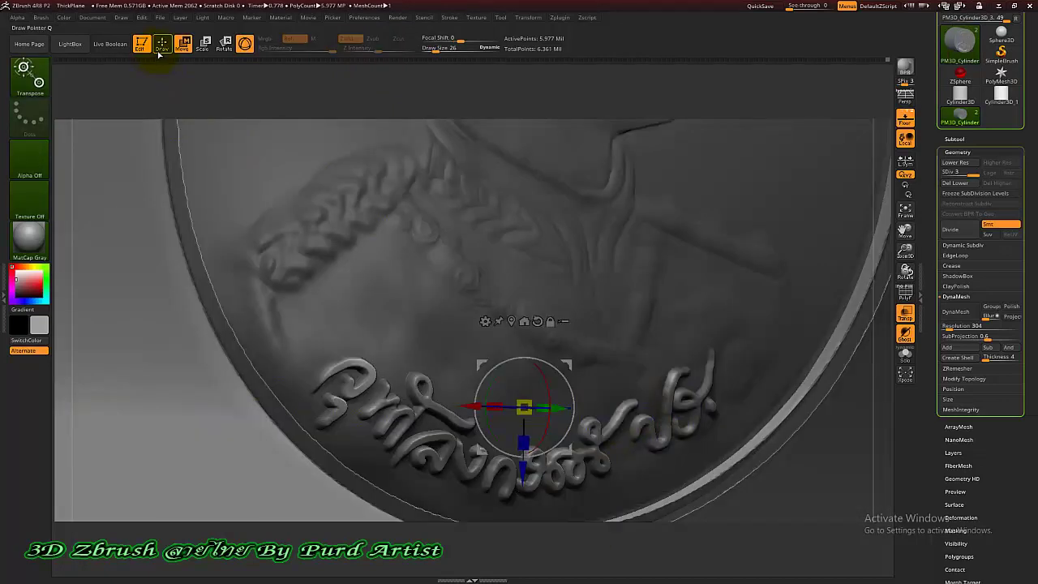
# Step: Leave the transform mode, invert the mask so the Thai lettering is protected, and turn off the floor grid
pyautogui.press('q')
pyautogui.click(382, 220)
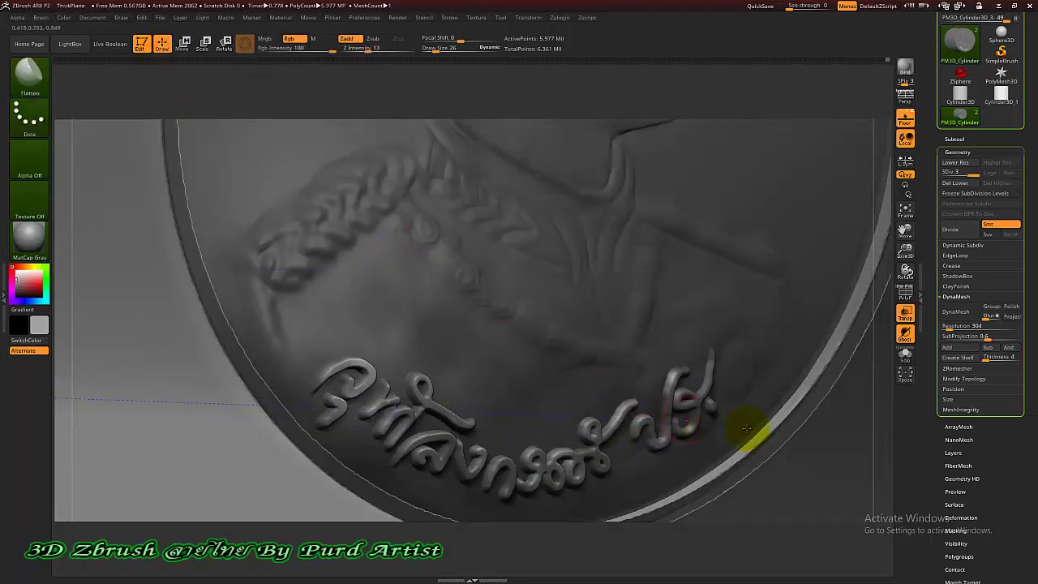
pyautogui.moveTo(818, 470); pyautogui.dragTo(809, 471)
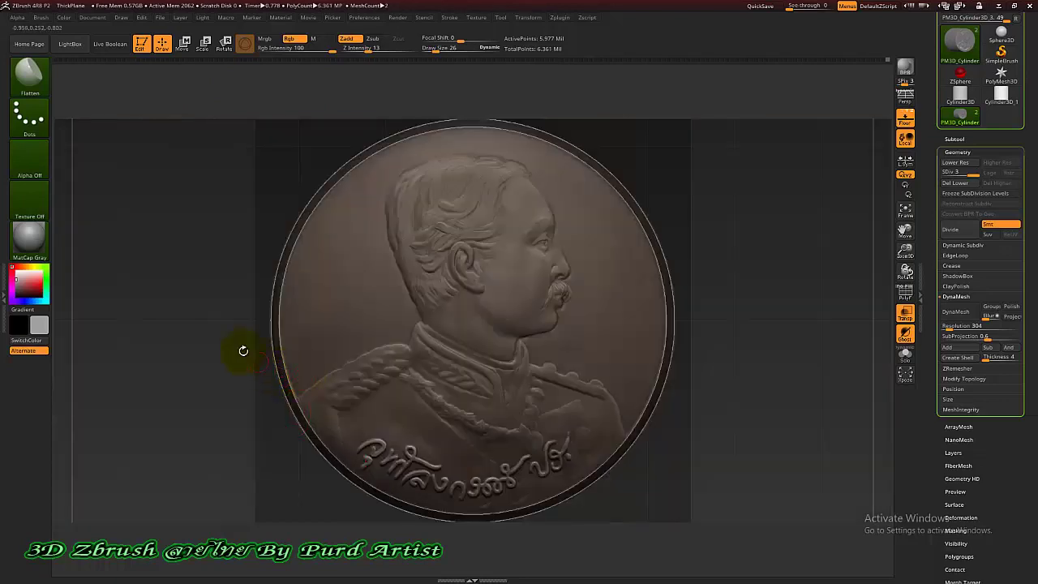
pyautogui.press('ctrl')
pyautogui.keyDown('ctrl'); pyautogui.click(190, 332); pyautogui.keyUp('ctrl')
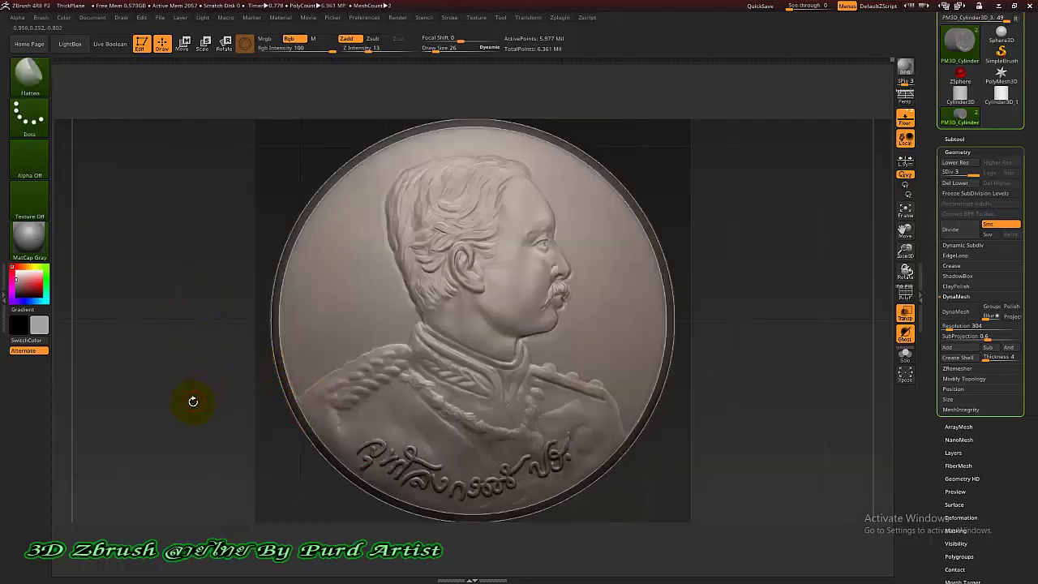
pyautogui.click(905, 120)
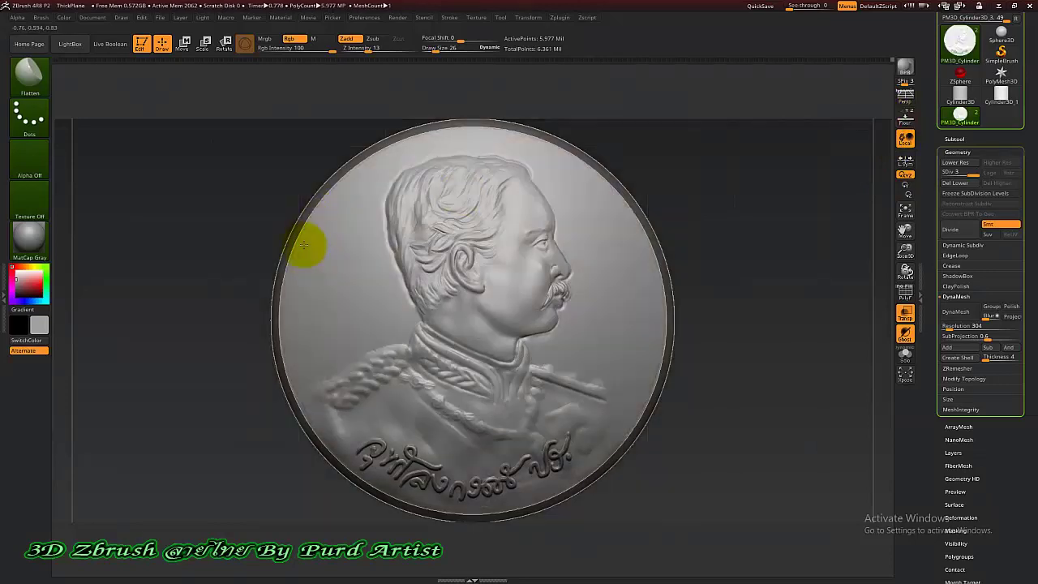
# Step: Smooth the coin surface along the whole line of Thai lettering at the lower rim
pyautogui.moveTo(195, 292)
pyautogui.mouseDown()
pyautogui.moveTo(190, 301)
pyautogui.moveTo(214, 305)
pyautogui.moveTo(189, 301)
pyautogui.mouseUp()
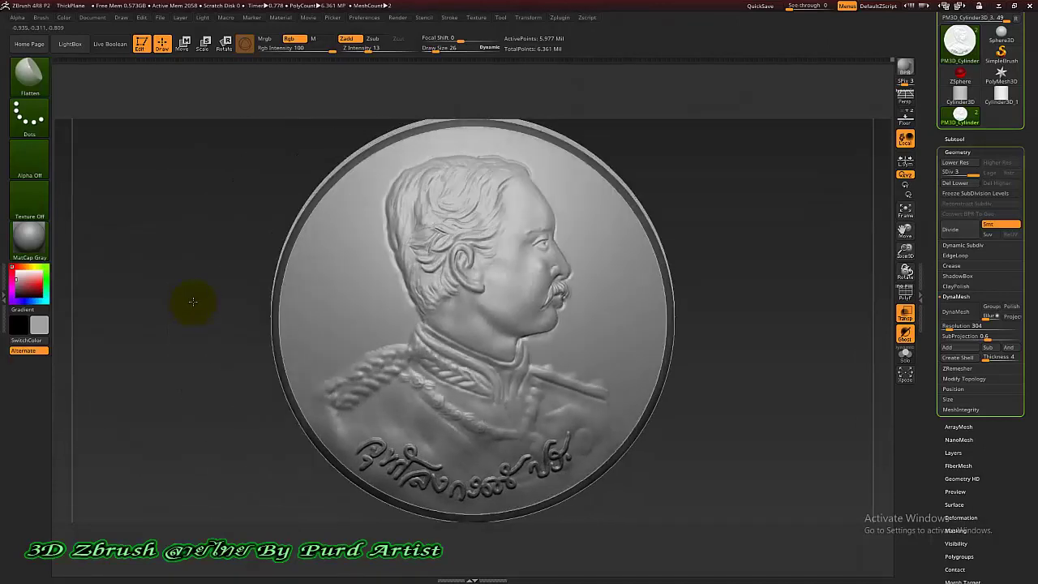
pyautogui.keyDown('alt'); pyautogui.moveTo(389, 505); pyautogui.dragTo(376, 414); pyautogui.keyUp('alt')
pyautogui.moveTo(138, 486); pyautogui.dragTo(213, 347)
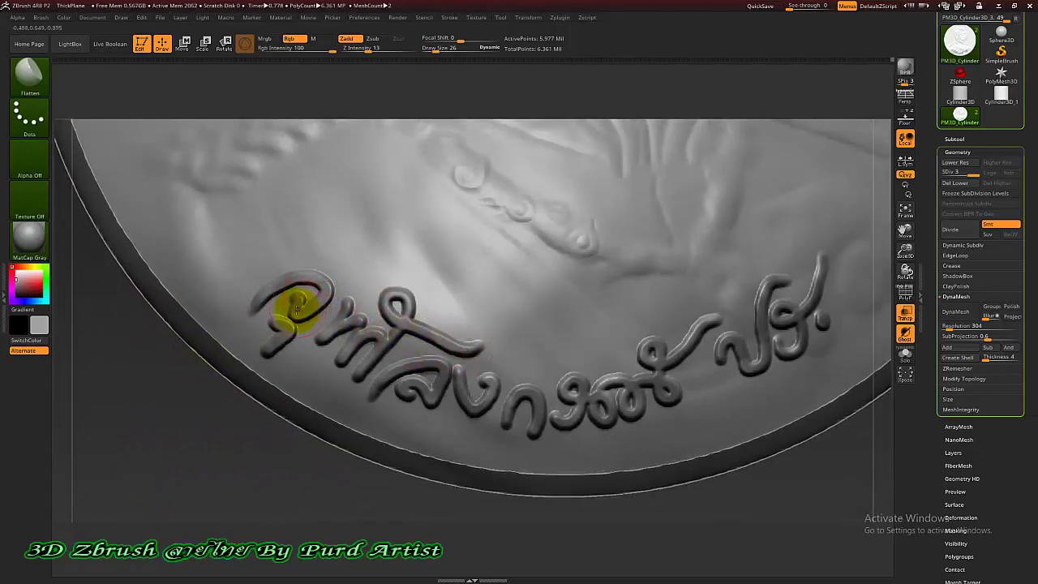
pyautogui.moveTo(299, 313)
pyautogui.keyDown('shift'); pyautogui.mouseDown()
pyautogui.moveTo(327, 290)
pyautogui.moveTo(269, 336)
pyautogui.moveTo(389, 328)
pyautogui.moveTo(406, 364)
pyautogui.moveTo(463, 394)
pyautogui.moveTo(526, 394)
pyautogui.moveTo(603, 381)
pyautogui.moveTo(829, 297)
pyautogui.mouseUp(); pyautogui.keyUp('shift')
pyautogui.keyDown('ctrl'); pyautogui.moveTo(555, 468); pyautogui.dragTo(546, 298, button='right'); pyautogui.keyUp('ctrl')
pyautogui.keyDown('alt'); pyautogui.moveTo(304, 326); pyautogui.dragTo(288, 343); pyautogui.keyUp('alt')
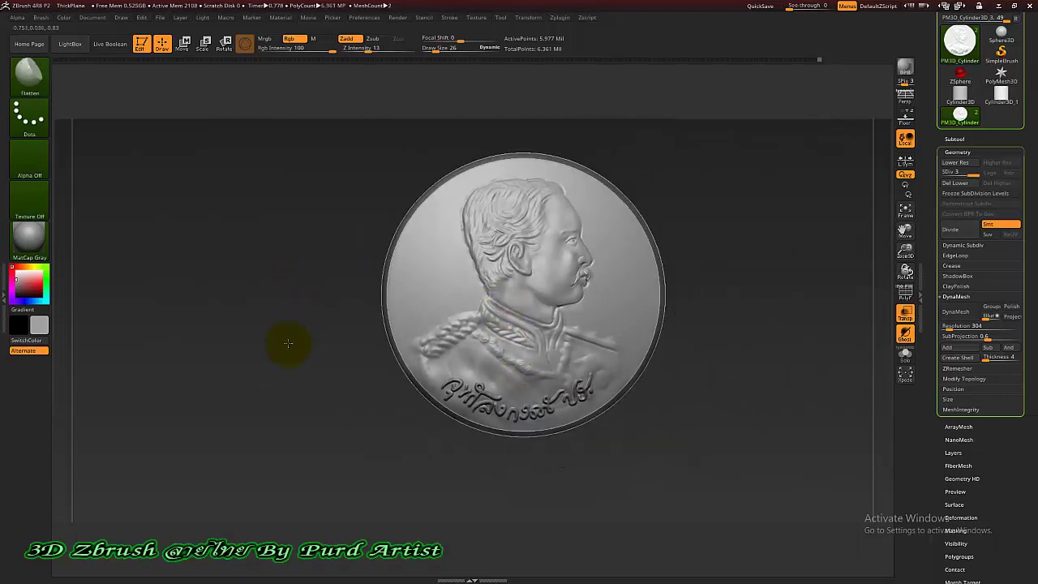
pyautogui.keyDown('alt'); pyautogui.moveTo(352, 308); pyautogui.dragTo(304, 338); pyautogui.keyUp('alt')
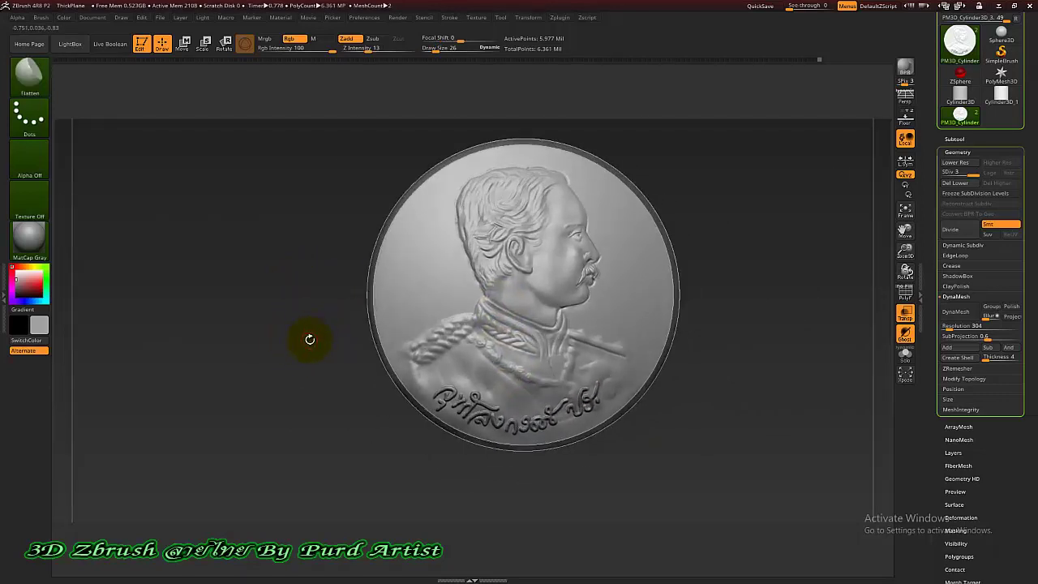
pyautogui.scroll(2, 494, 338)
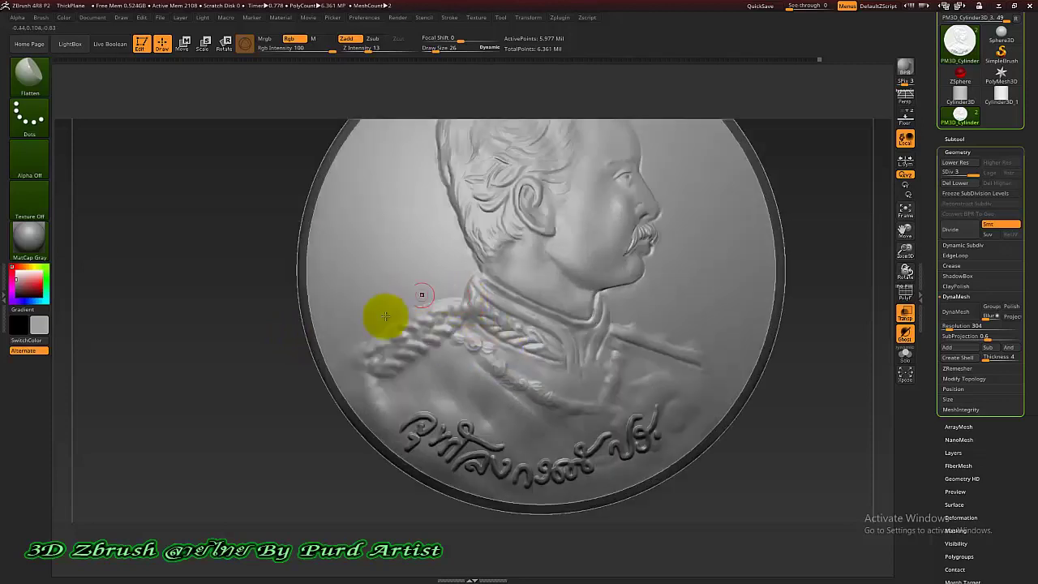
# Step: Centre the transform gizmo on the unmasked part of the relief and shift it slightly along the coin's axis
pyautogui.moveTo(220, 297); pyautogui.dragTo(467, 296)
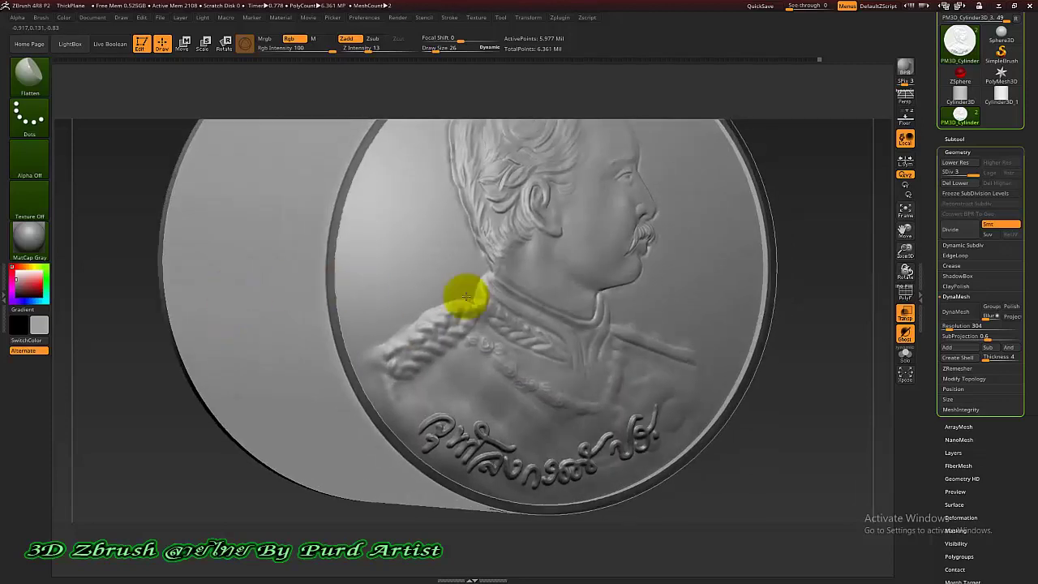
pyautogui.click(955, 139)
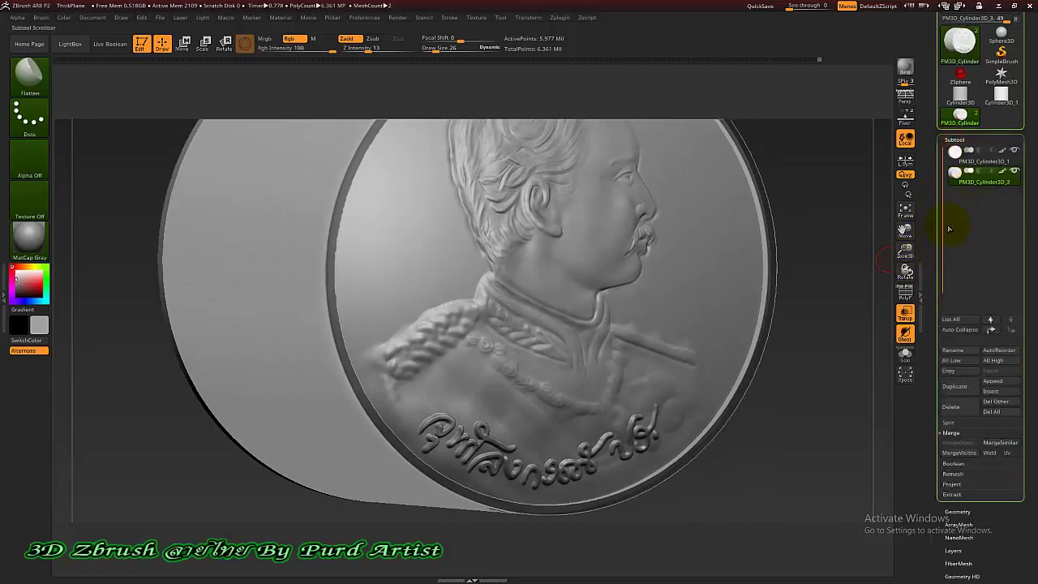
pyautogui.press('w')
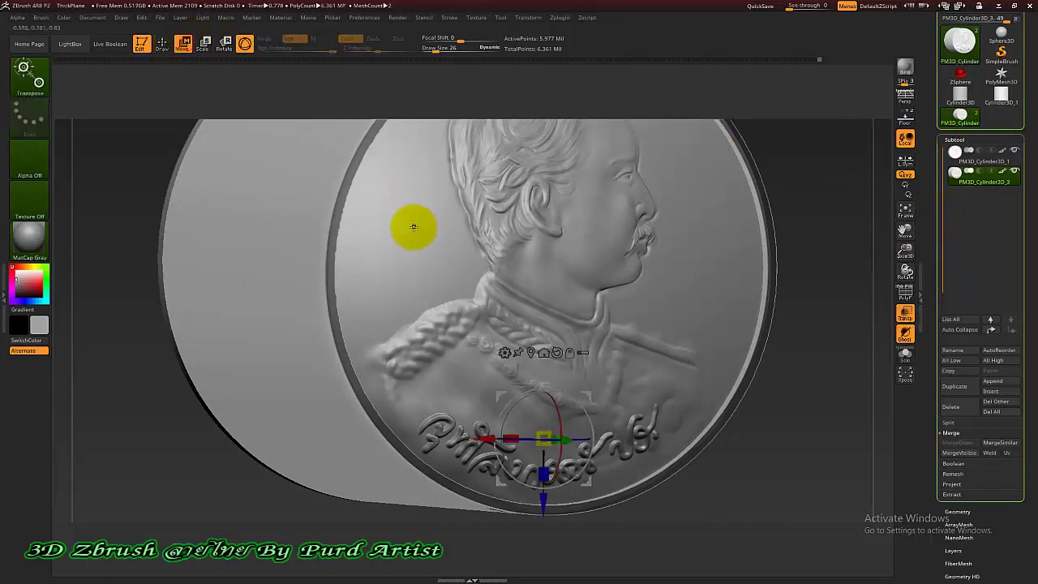
pyautogui.click(531, 351)
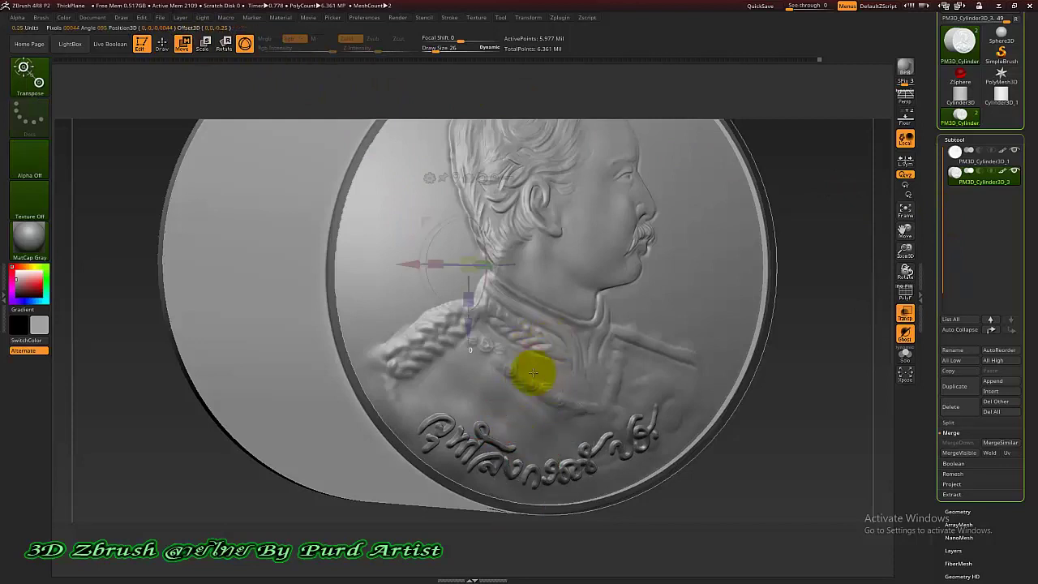
pyautogui.moveTo(490, 265); pyautogui.dragTo(488, 267)
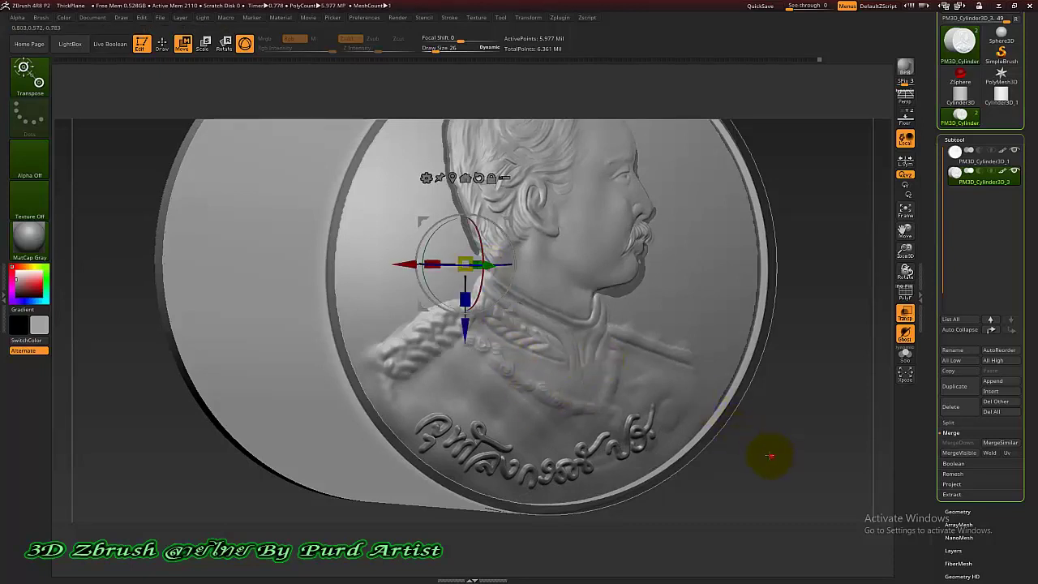
pyautogui.moveTo(769, 455); pyautogui.dragTo(760, 451)
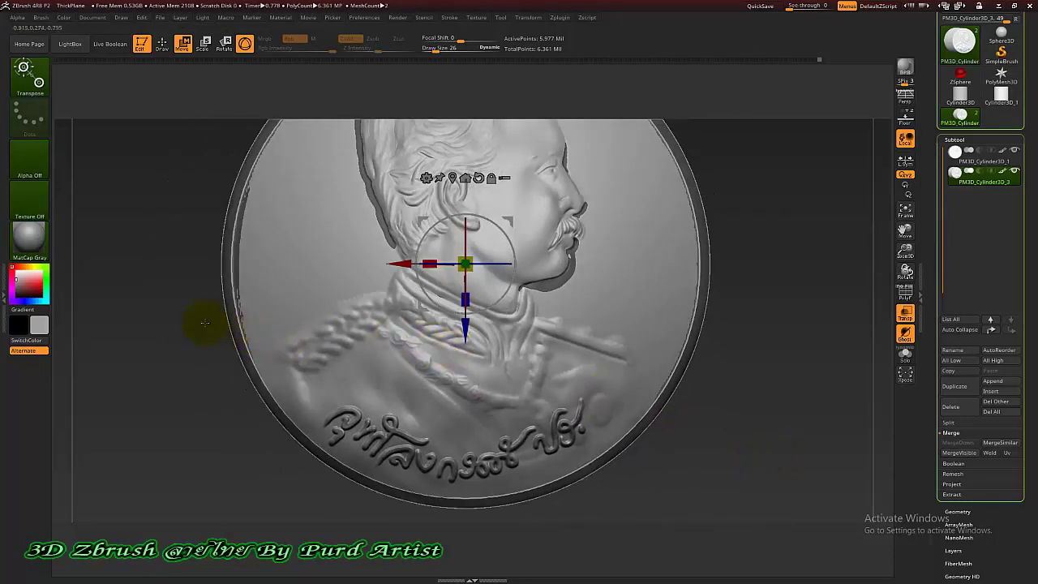
pyautogui.keyDown('alt'); pyautogui.moveTo(157, 283); pyautogui.dragTo(220, 336); pyautogui.keyUp('alt')
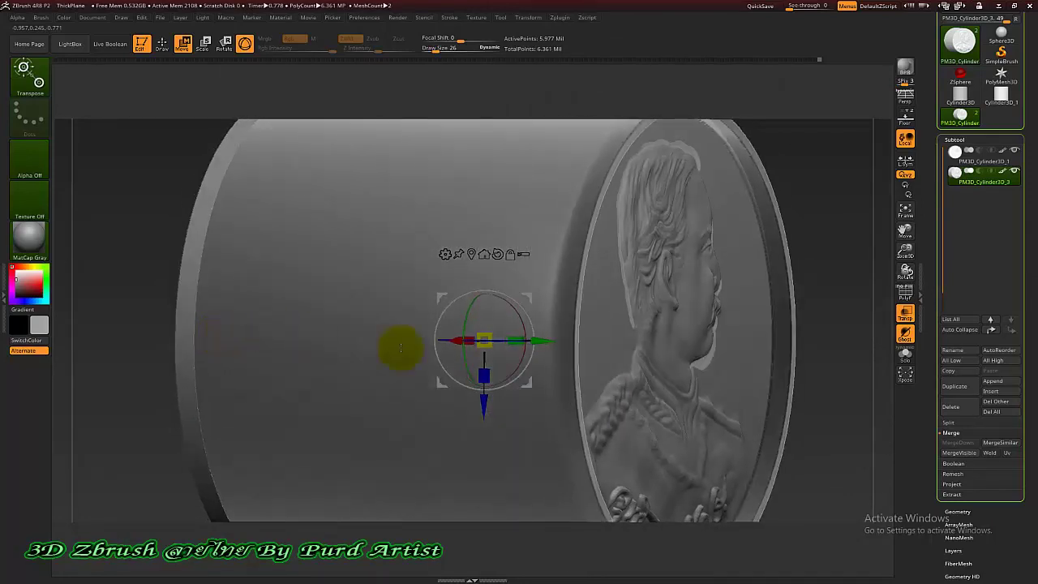
# Step: Turn off the transparency display, return to Draw mode and check the cylinder body behind the relief
pyautogui.hotkey('ctrl', 'shift', 't')
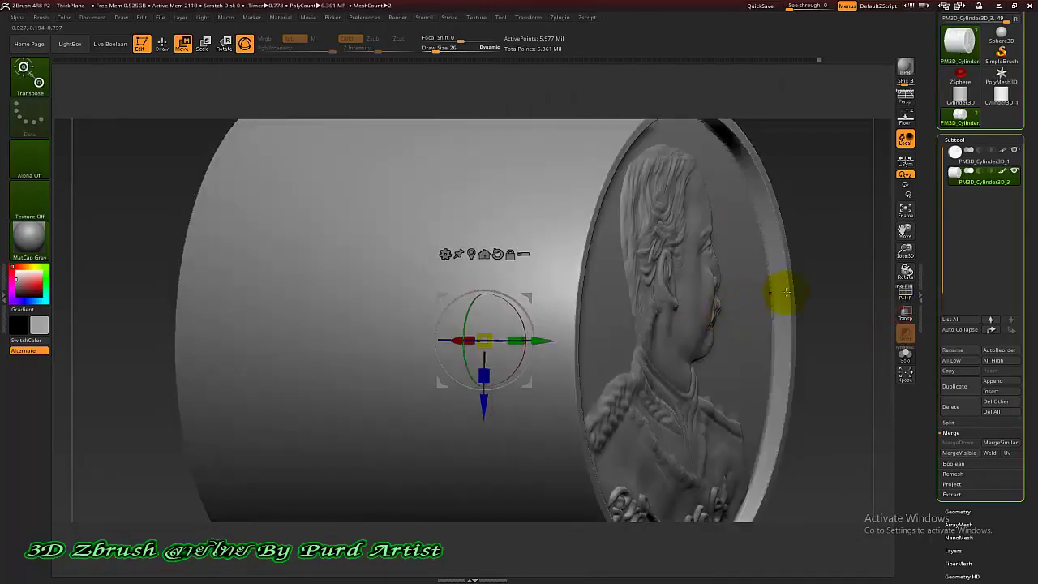
pyautogui.moveTo(829, 273)
pyautogui.mouseDown()
pyautogui.moveTo(798, 268)
pyautogui.moveTo(827, 276)
pyautogui.mouseUp()
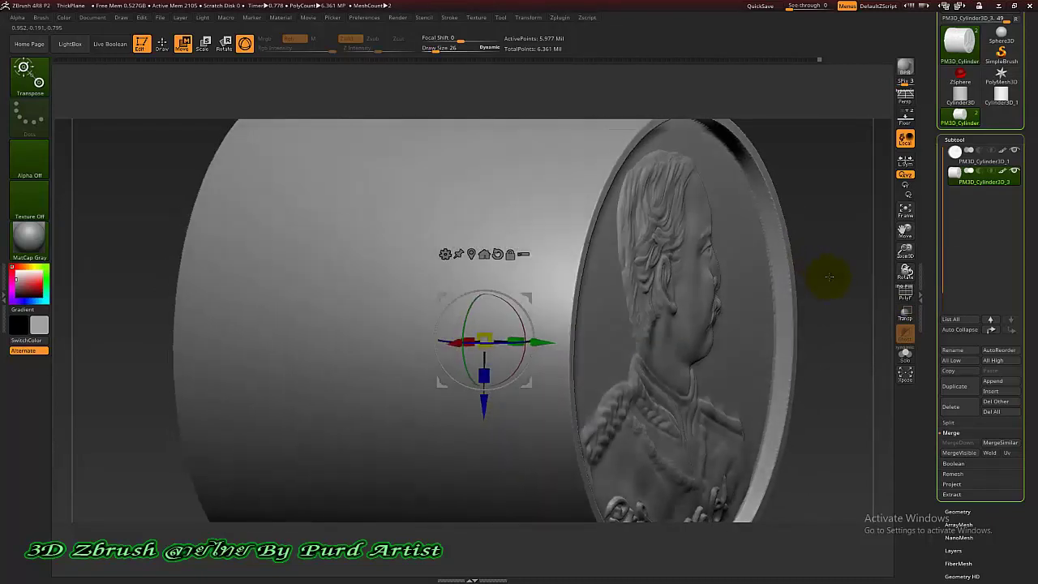
pyautogui.keyDown('ctrl'); pyautogui.moveTo(708, 341); pyautogui.dragTo(718, 335, button='right'); pyautogui.keyUp('ctrl')
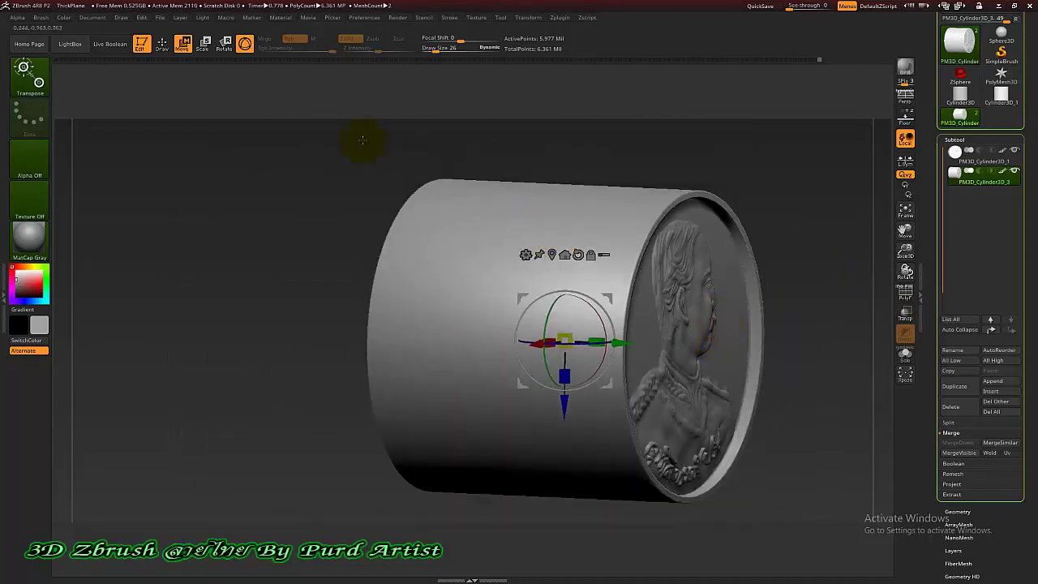
pyautogui.click(162, 44)
pyautogui.moveTo(229, 279); pyautogui.dragTo(209, 265)
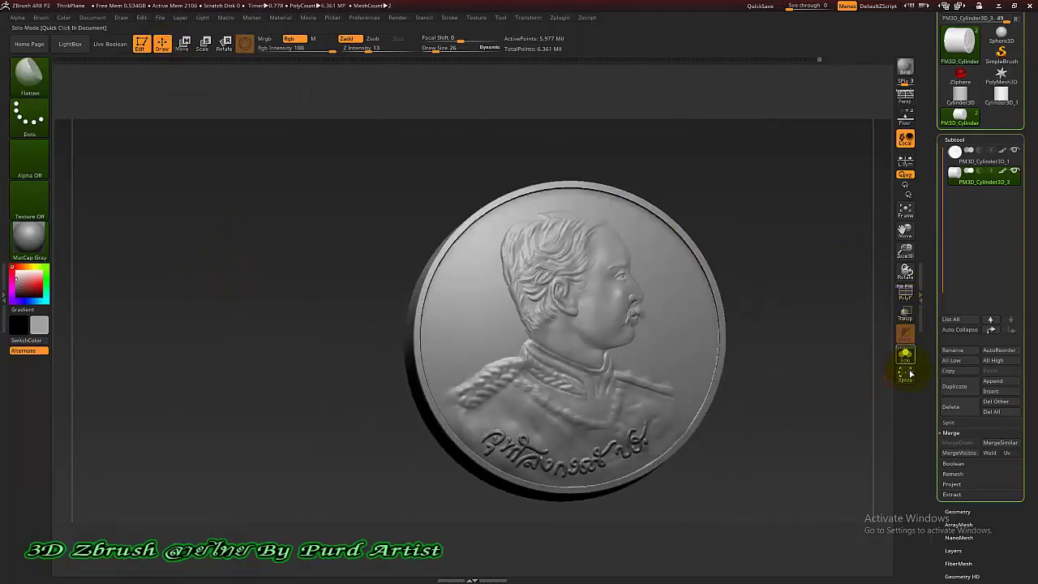
# Step: Try to merge the visible subtools into a single mesh
pyautogui.scroll(-5, 937, 299)
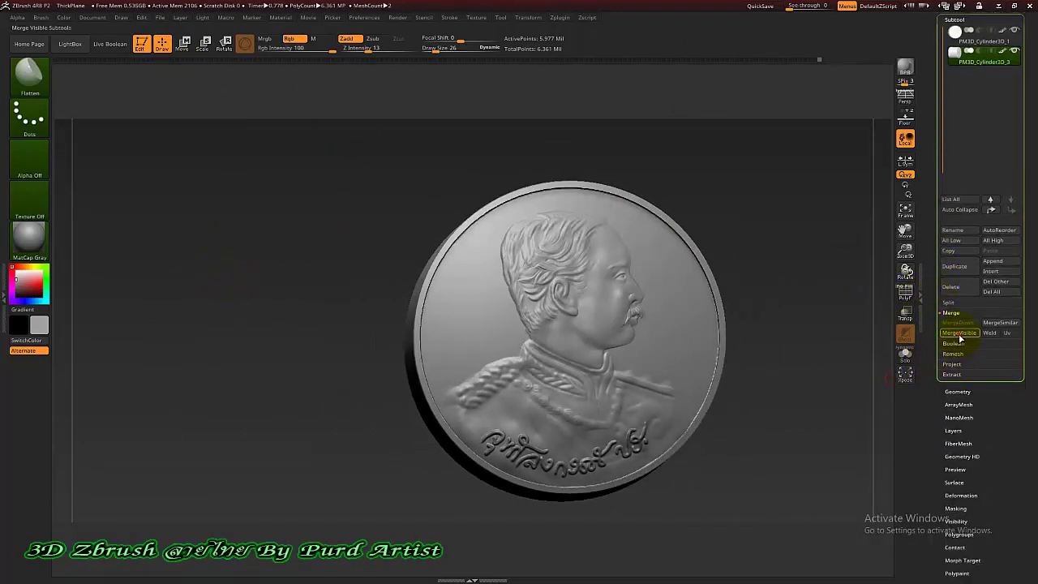
pyautogui.click(957, 333)
pyautogui.click(928, 218)
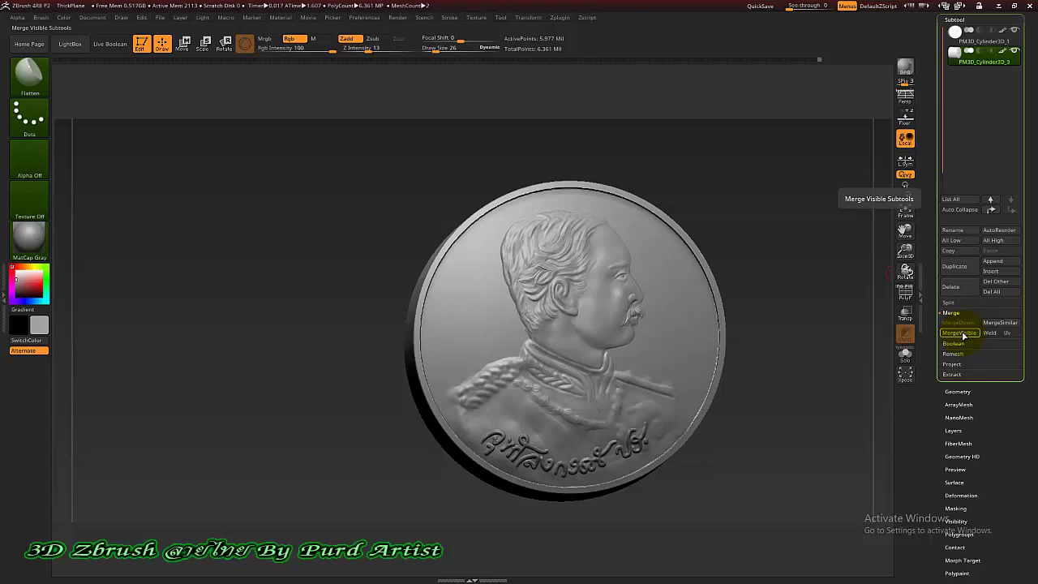
pyautogui.click(960, 333)
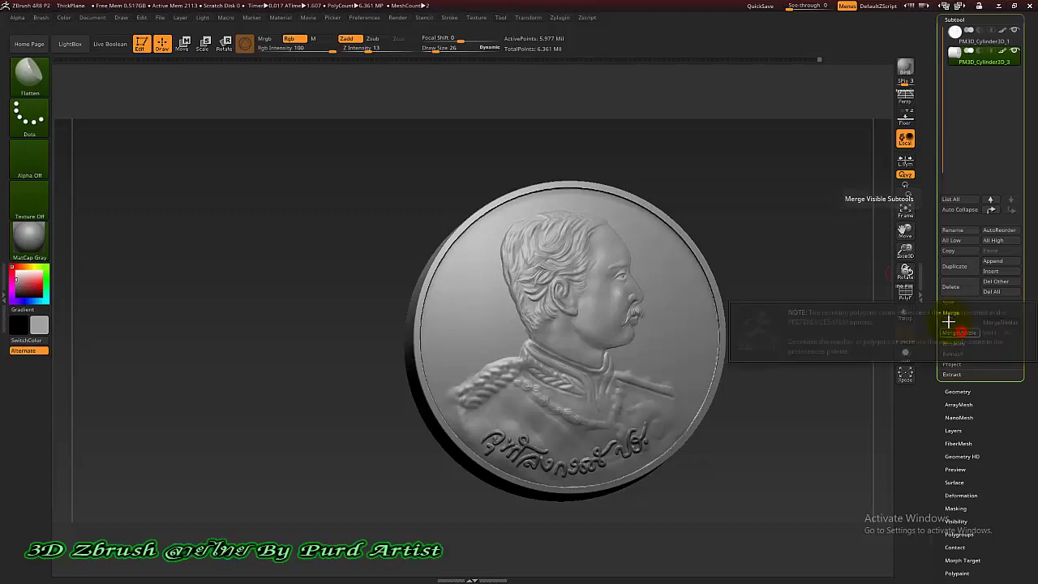
pyautogui.click(836, 350)
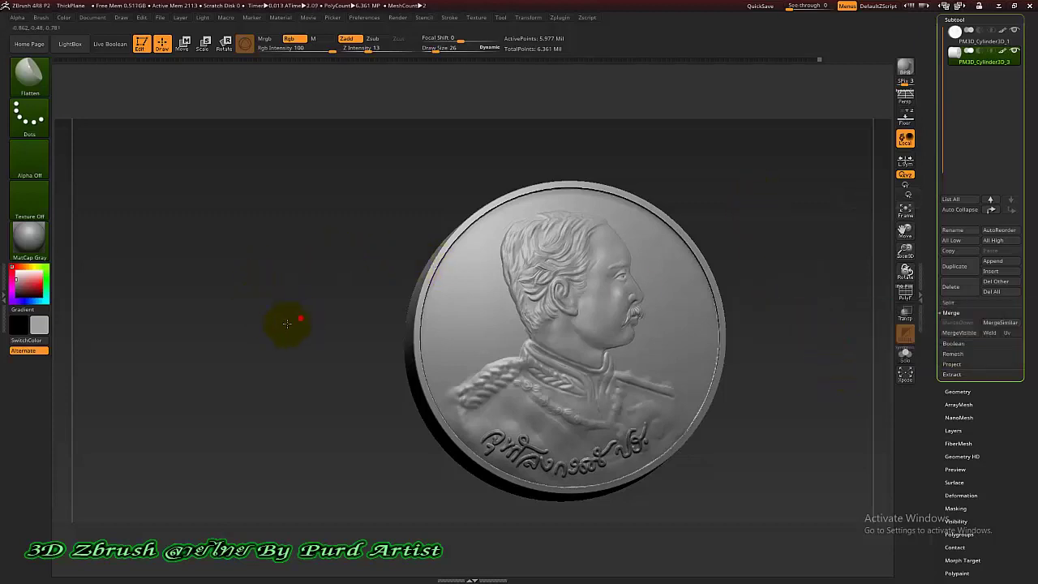
# Step: Clip the PM3D_Cylinder3D_1 subtool in side view with ClipRect, keeping only a thin slab at the relief end
pyautogui.moveTo(287, 324); pyautogui.dragTo(266, 294)
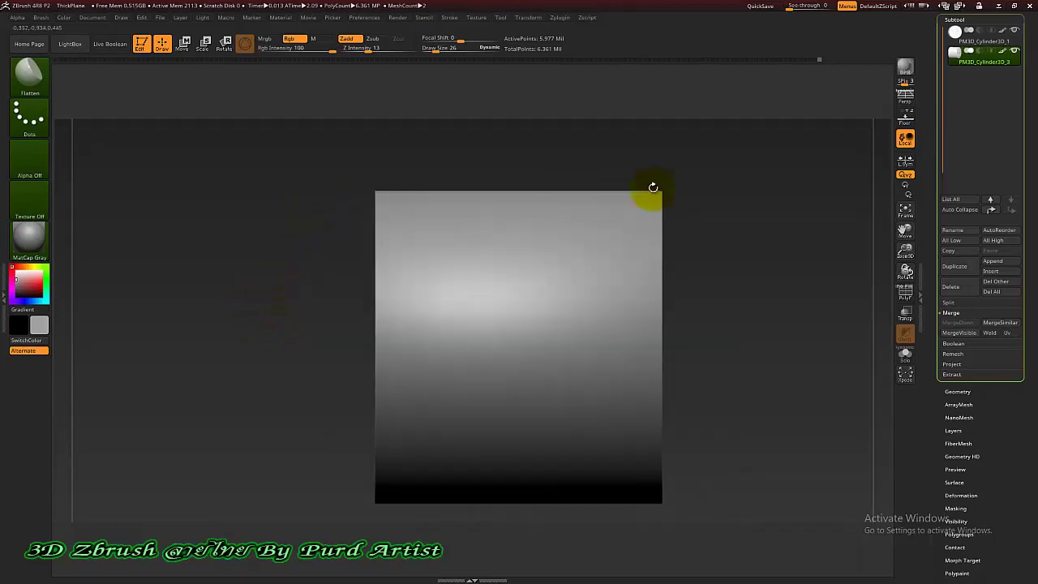
pyautogui.click(989, 45)
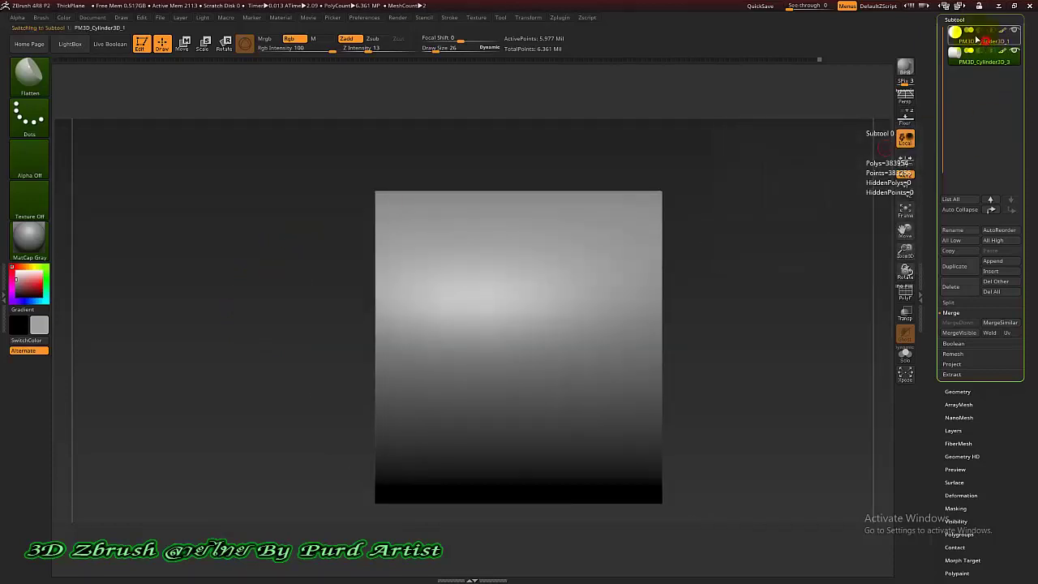
pyautogui.hotkey('ctrl', 'shift')
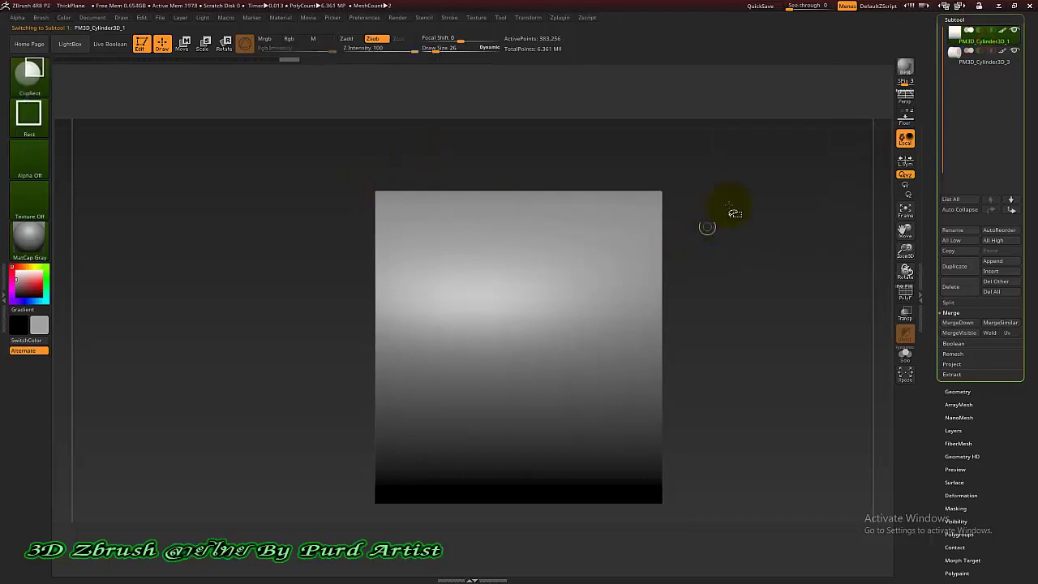
pyautogui.keyDown('ctrl'); pyautogui.keyDown('shift'); pyautogui.moveTo(785, 150); pyautogui.dragTo(625, 533); pyautogui.keyUp('shift'); pyautogui.keyUp('ctrl')
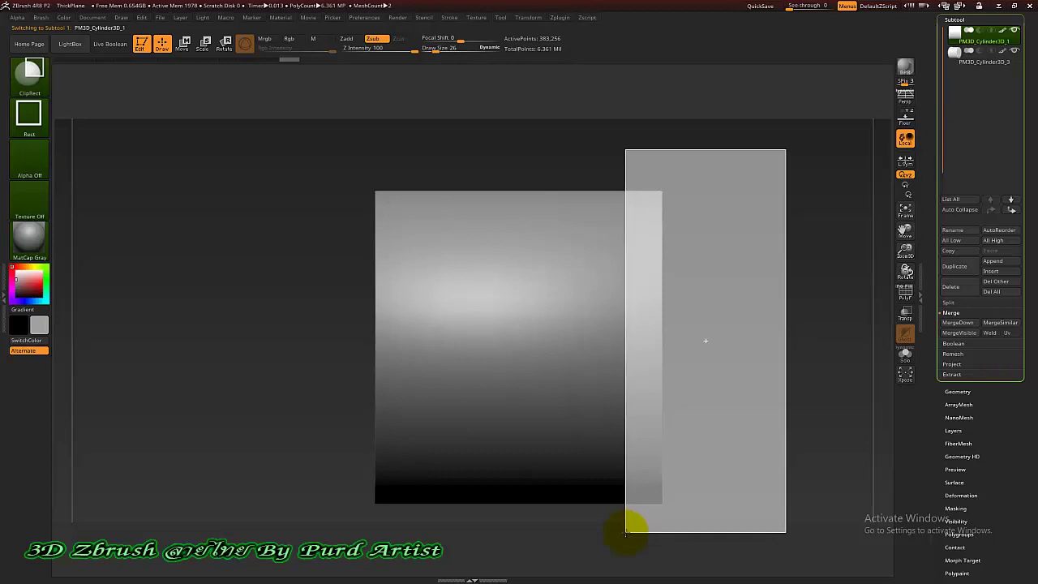
pyautogui.moveTo(776, 381)
pyautogui.mouseDown()
pyautogui.moveTo(741, 377)
pyautogui.moveTo(765, 378)
pyautogui.moveTo(775, 318)
pyautogui.mouseUp()
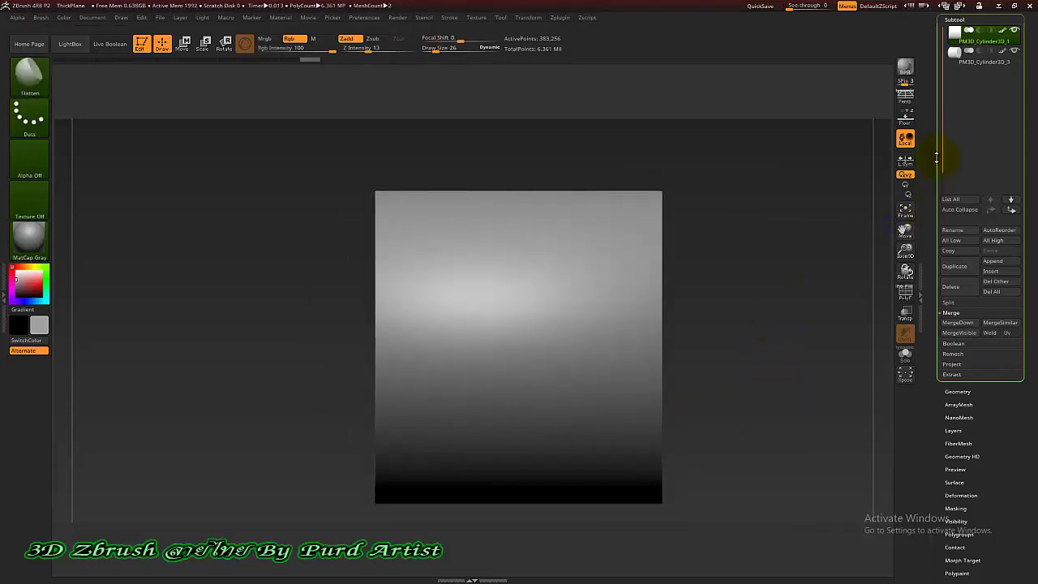
# Step: Clip the PM3D_Cylinder3D_3 relief subtool in side view with ClipRect to a thin slab, and check the coin's front
pyautogui.click(994, 63)
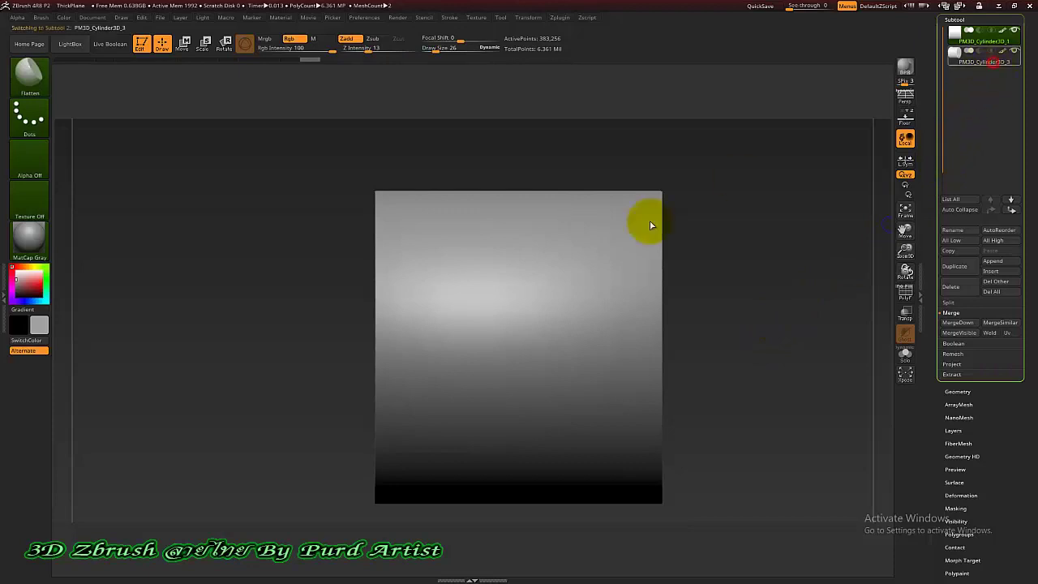
pyautogui.moveTo(737, 155)
pyautogui.keyDown('ctrl'); pyautogui.keyDown('shift'); pyautogui.mouseDown()
pyautogui.moveTo(663, 349)
pyautogui.moveTo(630, 496)
pyautogui.moveTo(638, 521)
pyautogui.mouseUp(); pyautogui.keyUp('shift'); pyautogui.keyUp('ctrl')
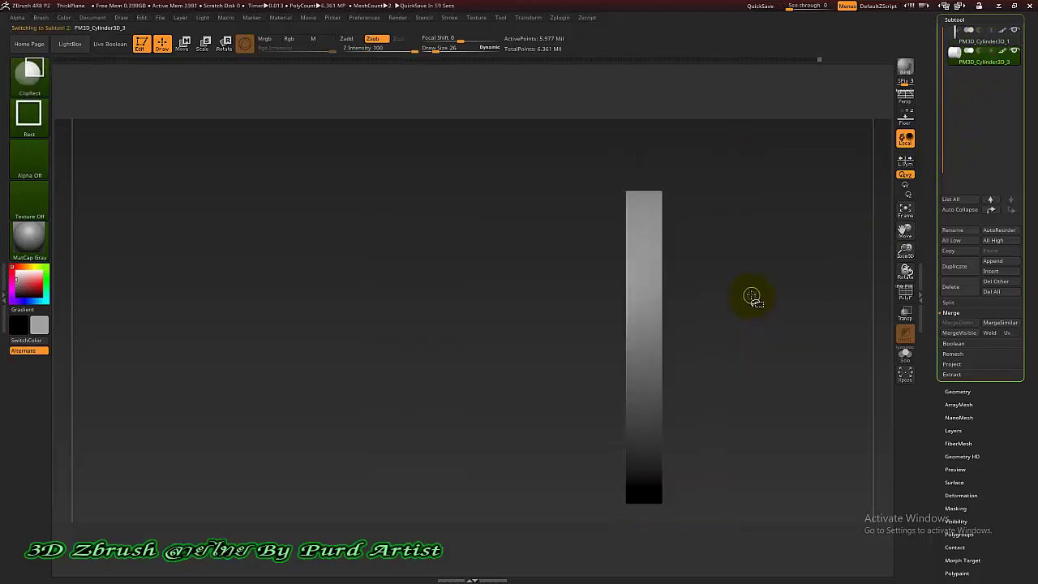
pyautogui.moveTo(739, 290)
pyautogui.mouseDown()
pyautogui.moveTo(748, 300)
pyautogui.moveTo(604, 292)
pyautogui.moveTo(690, 297)
pyautogui.moveTo(601, 344)
pyautogui.mouseUp()
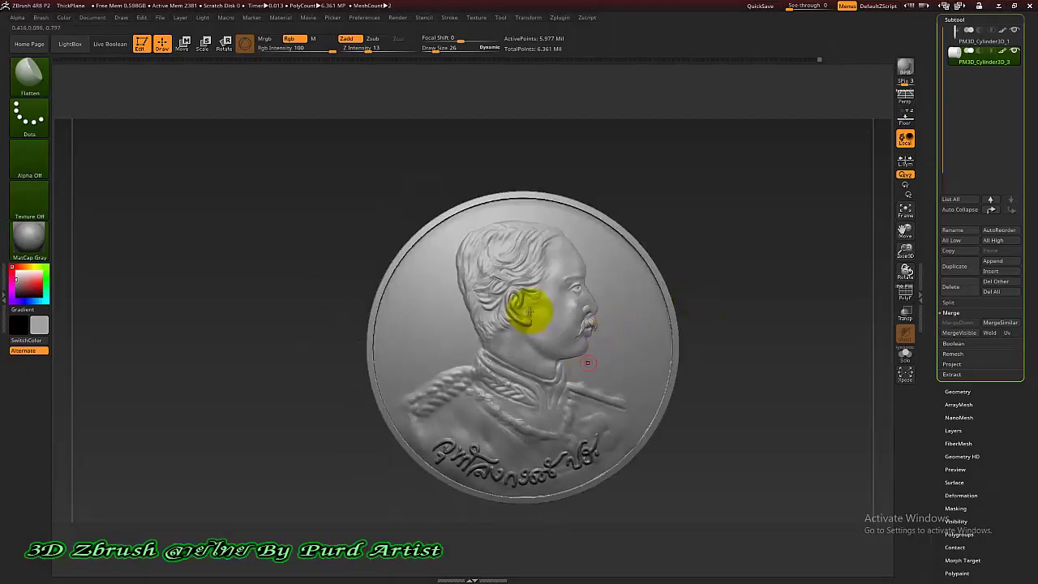
pyautogui.press('f')
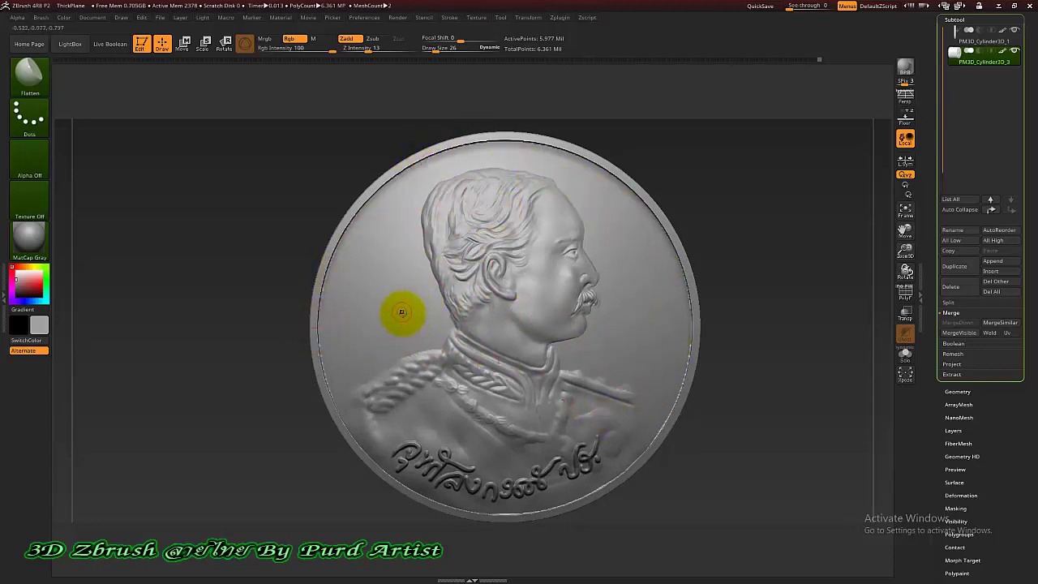
pyautogui.scroll(2, 393, 329)
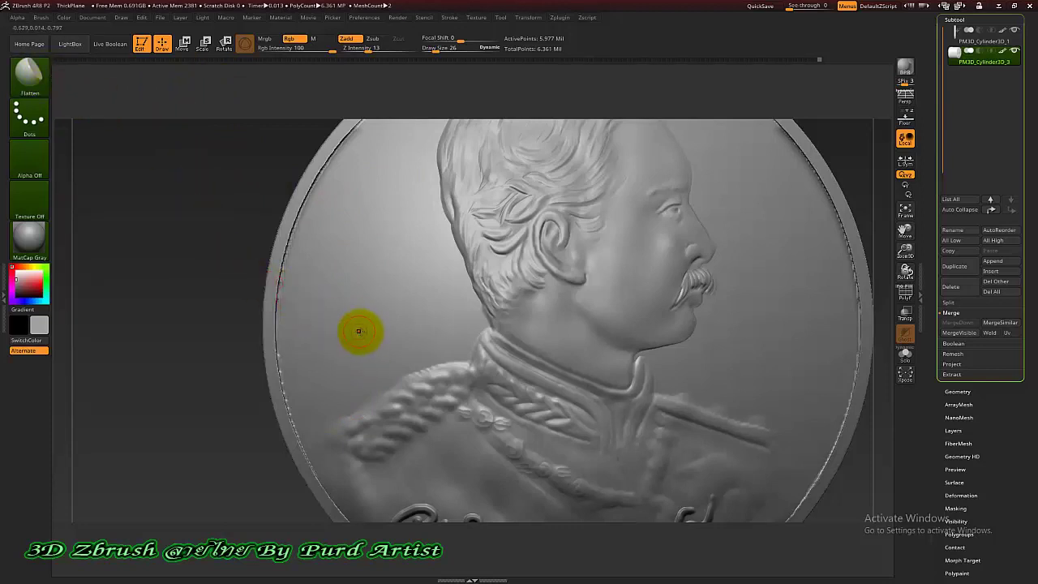
pyautogui.keyDown('ctrl'); pyautogui.moveTo(362, 326); pyautogui.dragTo(399, 313, button='right'); pyautogui.keyUp('ctrl')
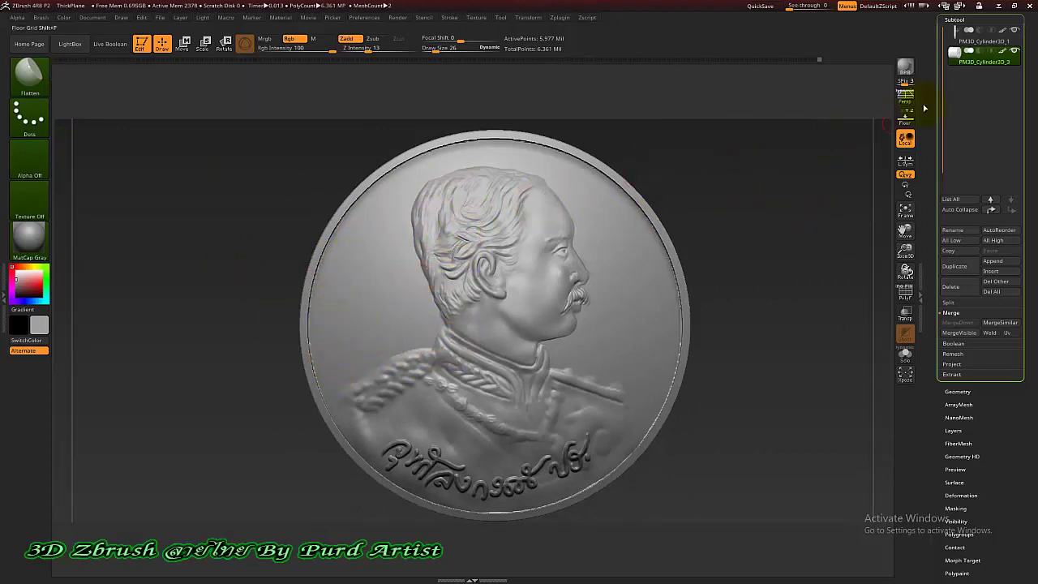
# Step: Select the Brush Leithai insert-mesh brush and look through its ornament meshes
pyautogui.moveTo(927, 87); pyautogui.dragTo(924, 275)
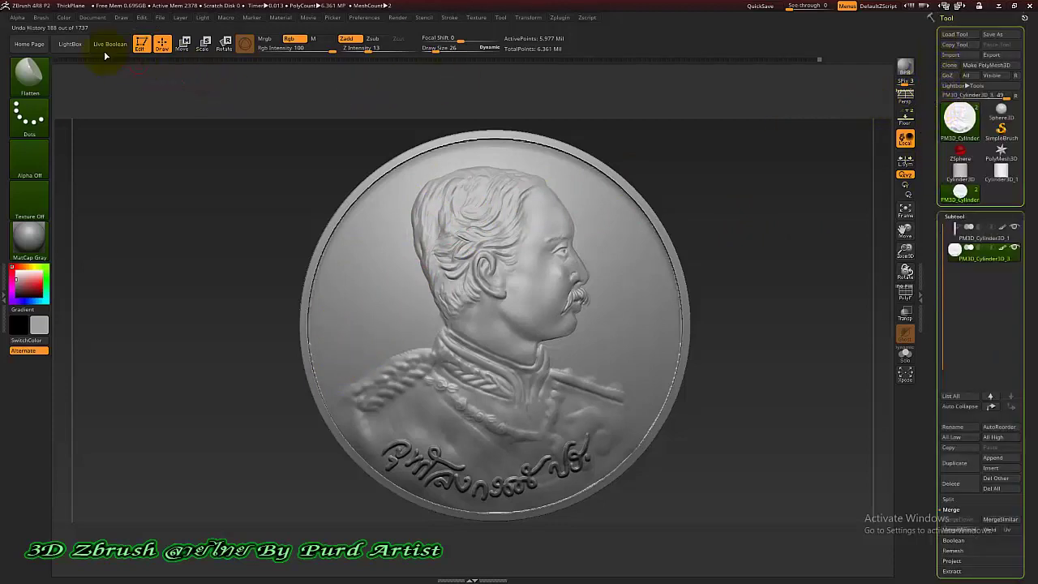
pyautogui.click(45, 20)
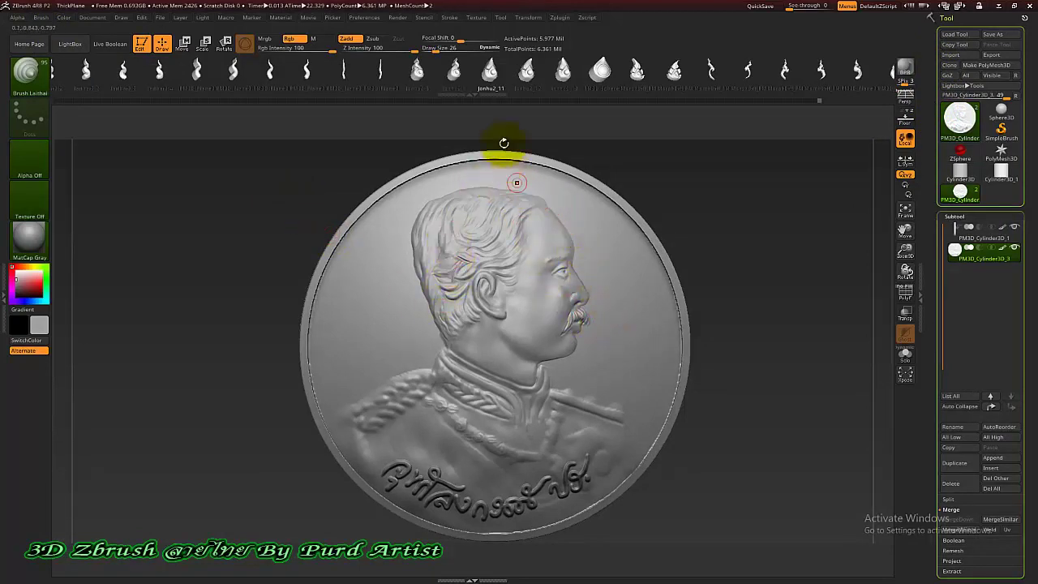
pyautogui.click(690, 74)
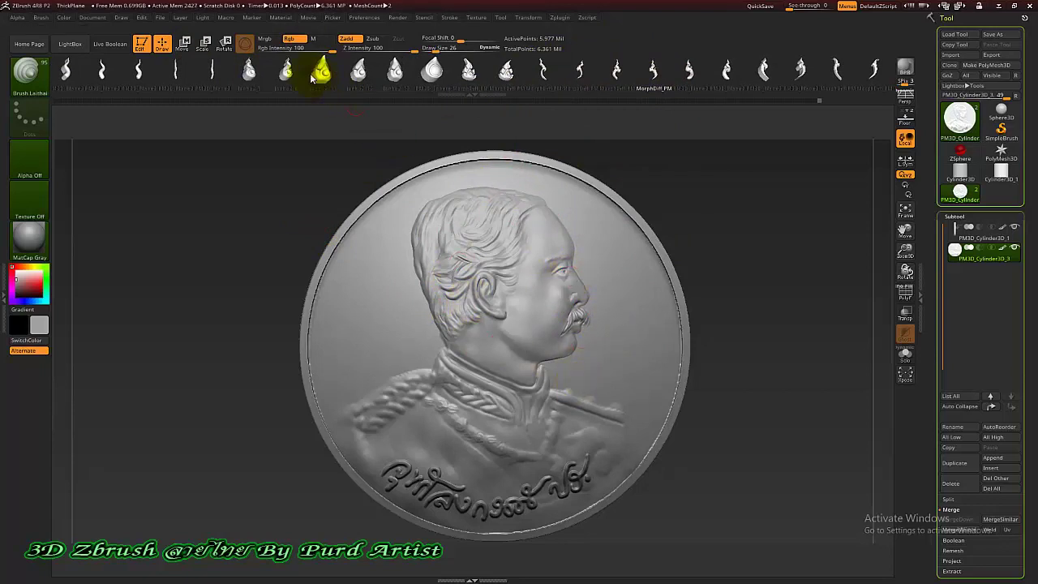
# Step: Activate symmetry and browse the Brush Leithai ornaments for a motif to decorate the coin's border
pyautogui.click(528, 17)
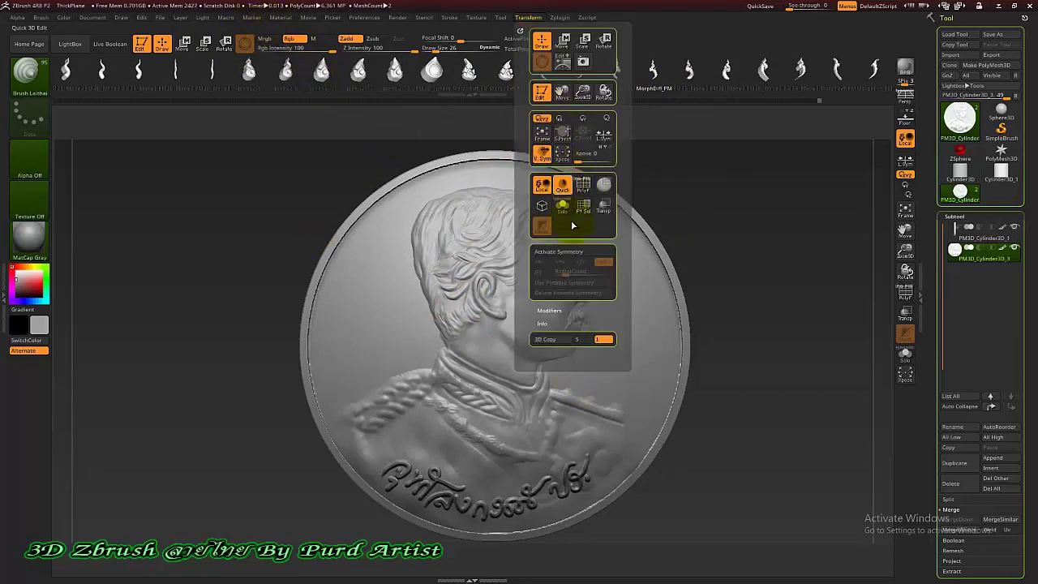
pyautogui.click(568, 252)
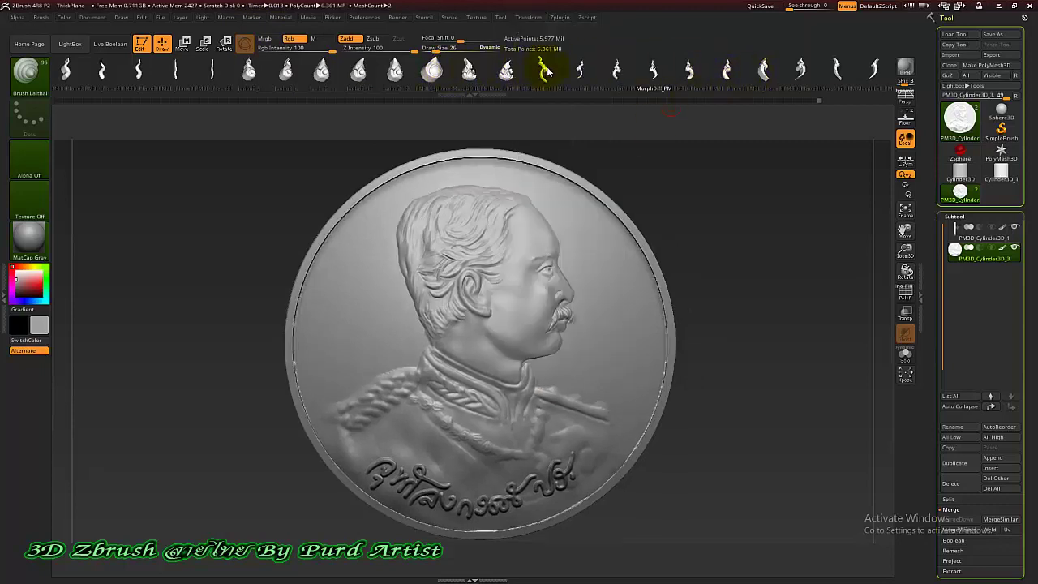
pyautogui.moveTo(665, 72); pyautogui.dragTo(530, 72)
pyautogui.moveTo(735, 73); pyautogui.dragTo(696, 73)
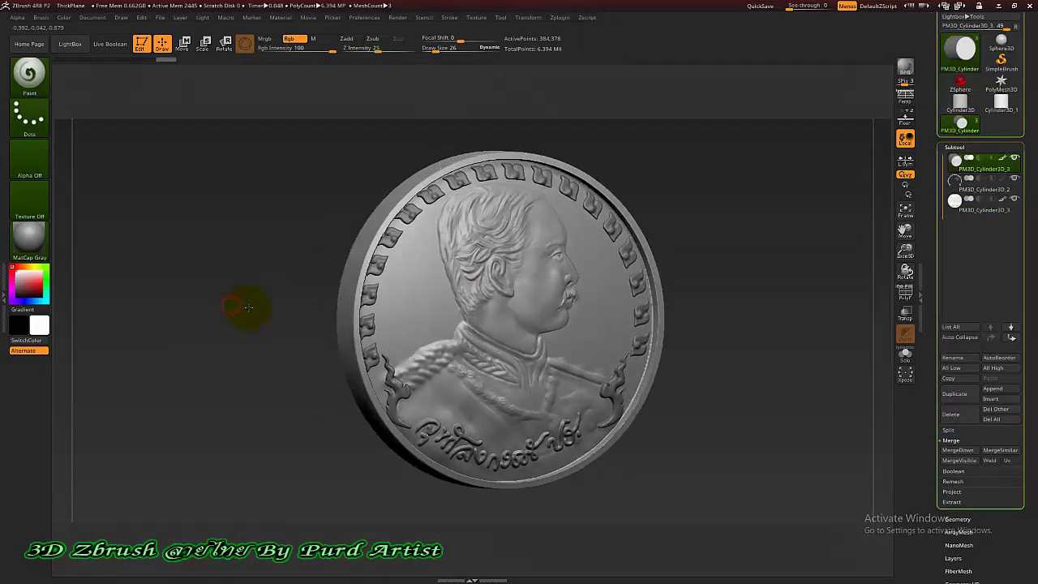
# Step: Inspect the coin with its ornamental border from an angle and from the front
pyautogui.moveTo(243, 301)
pyautogui.mouseDown()
pyautogui.moveTo(265, 312)
pyautogui.moveTo(232, 303)
pyautogui.moveTo(239, 311)
pyautogui.mouseUp()
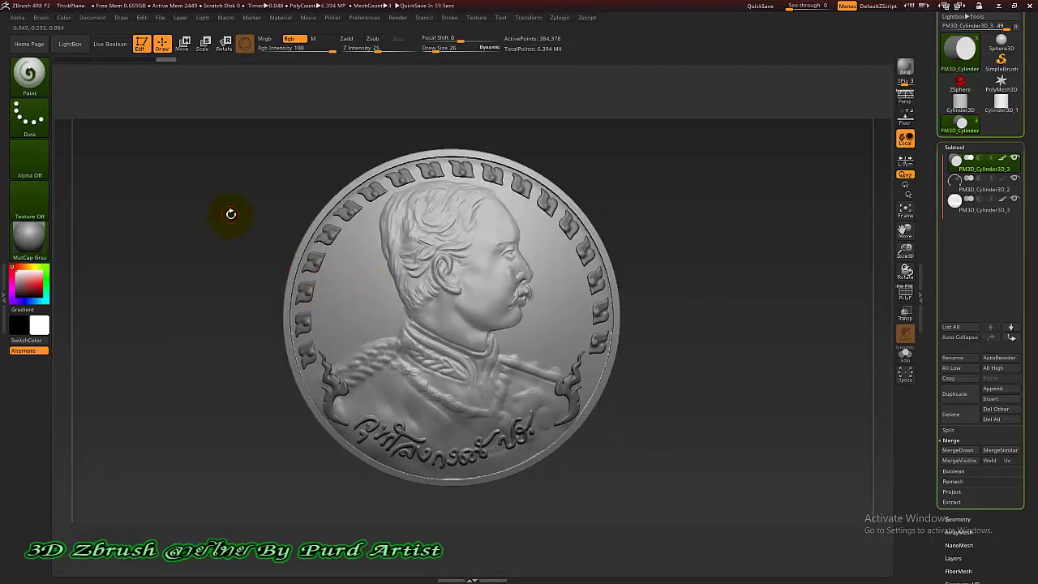
pyautogui.click(230, 214)
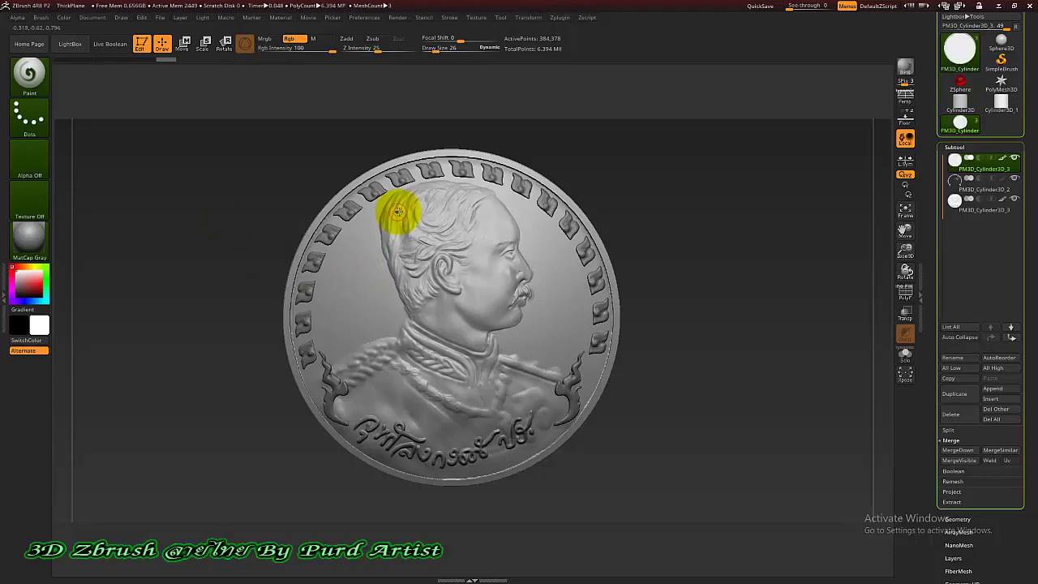